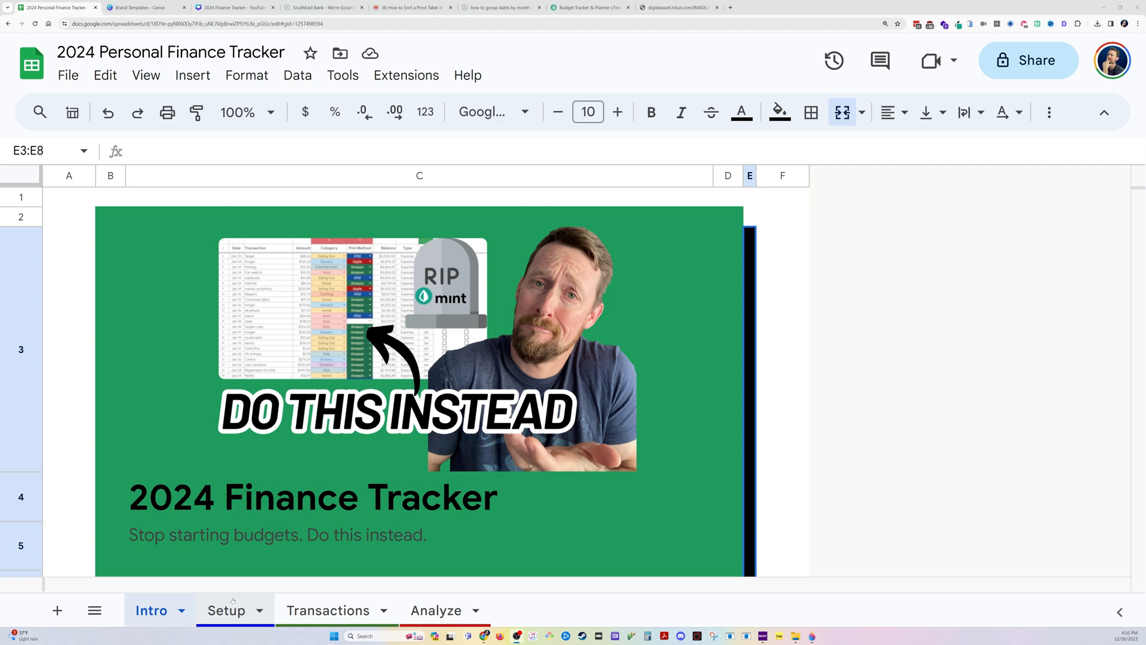
- Open the Setup sheet and examine the starting balance cell B1:C1
click(233, 600)
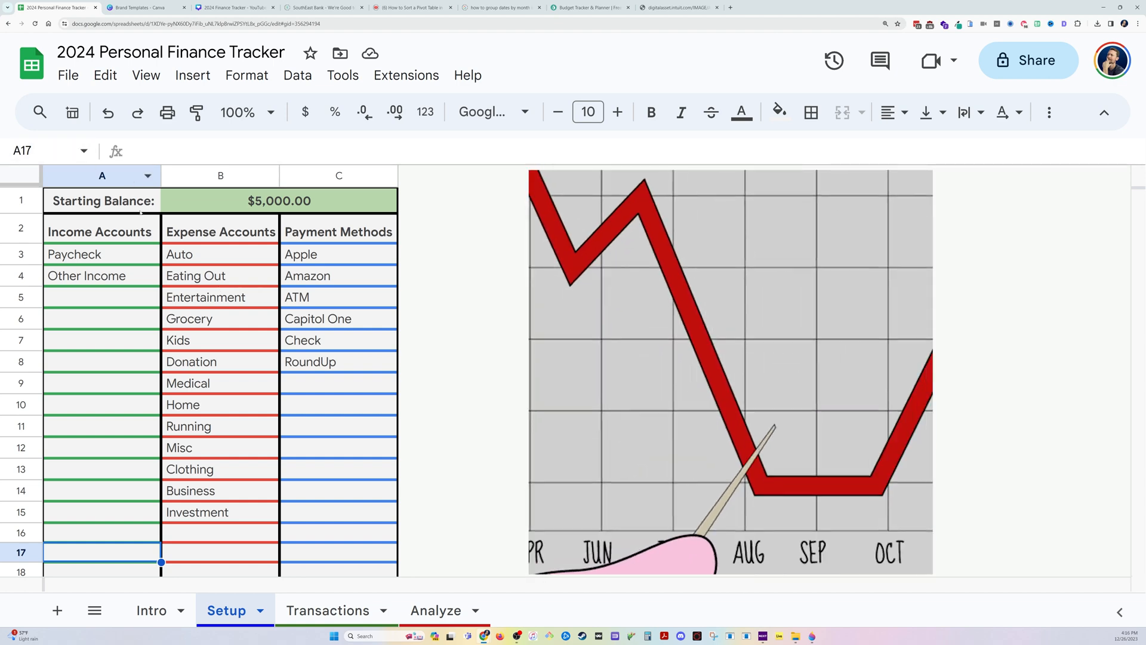
click(220, 202)
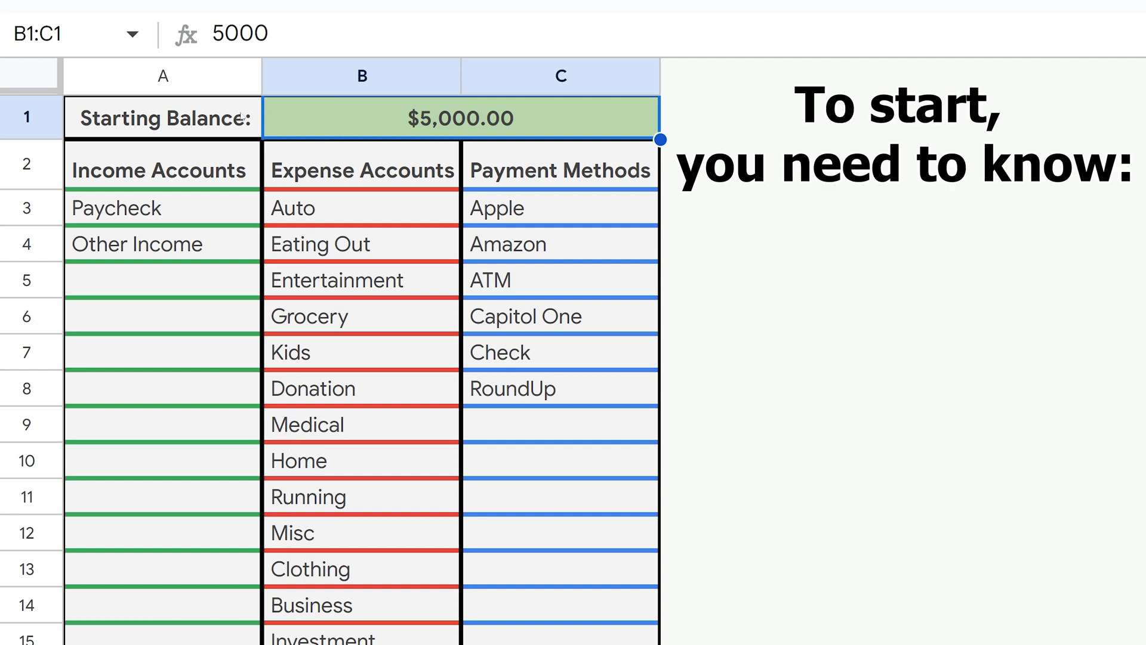
drag(242, 118, 357, 113)
click(357, 113)
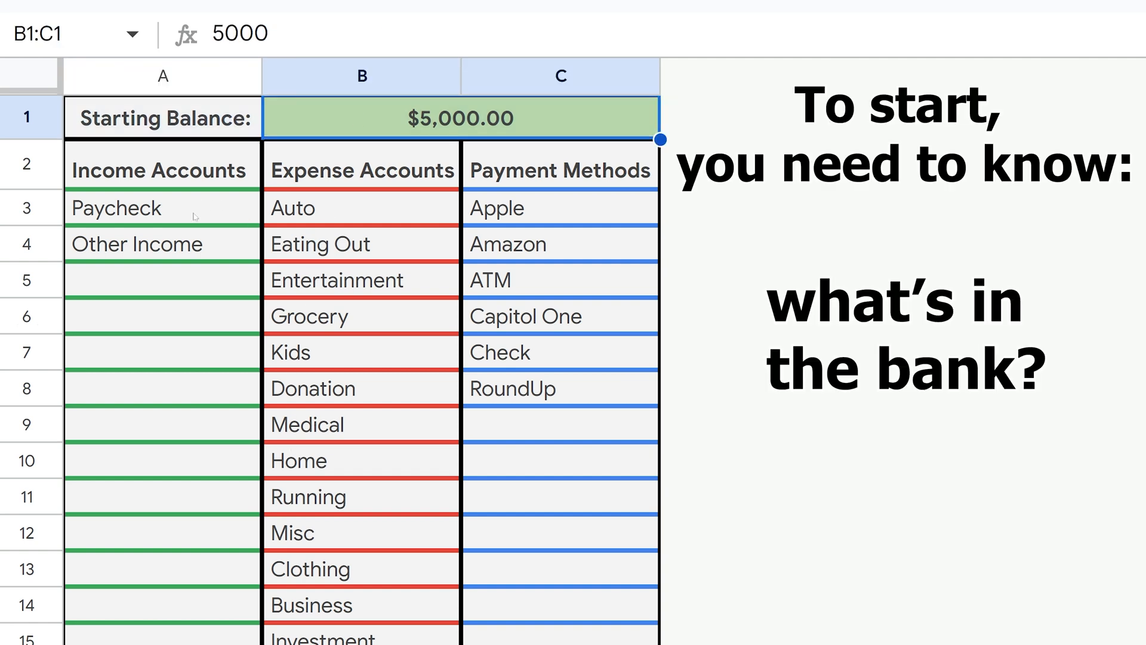
- Examine the income accounts, expense accounts and payment methods lists on the Setup sheet, starting from row 3
drag(186, 211, 188, 569)
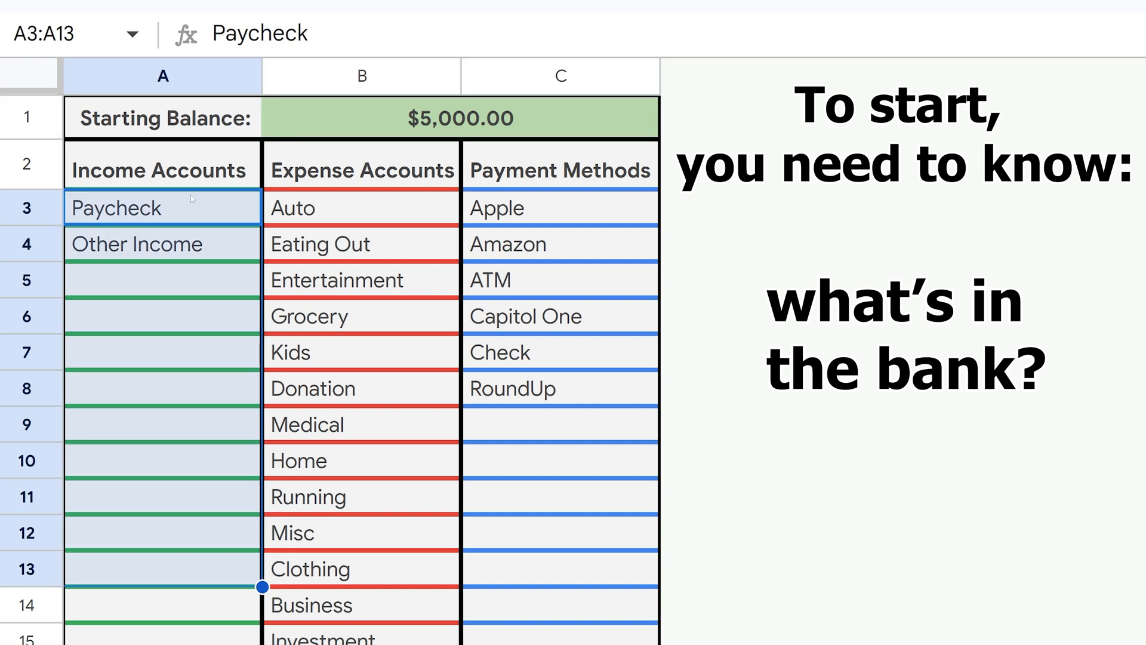
drag(190, 209, 197, 352)
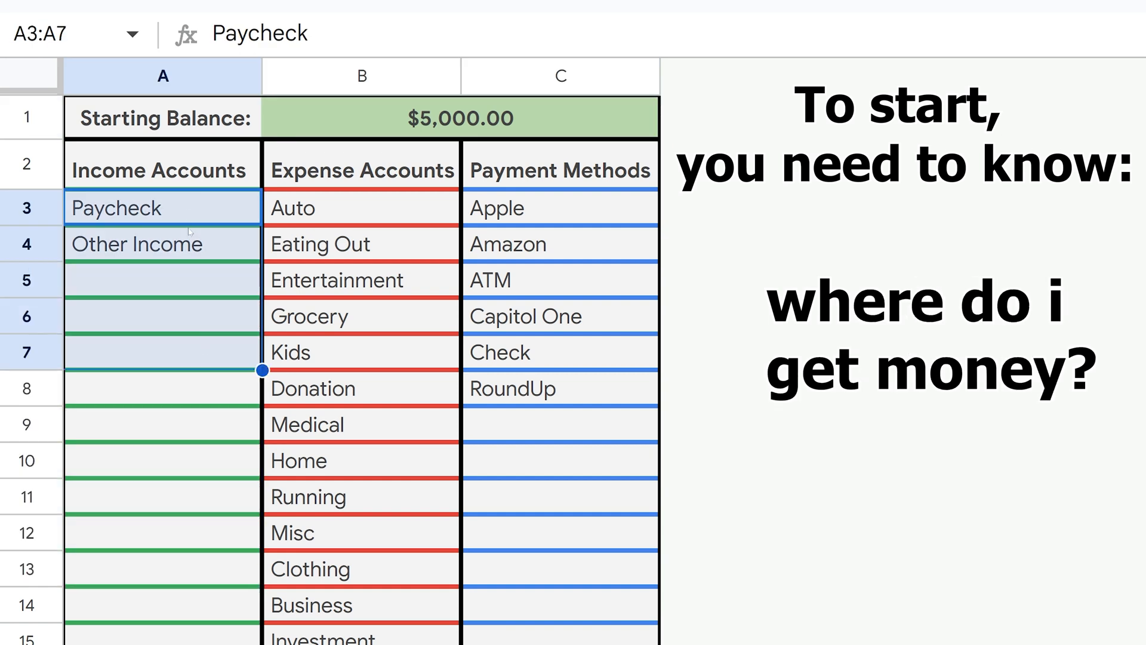
click(186, 291)
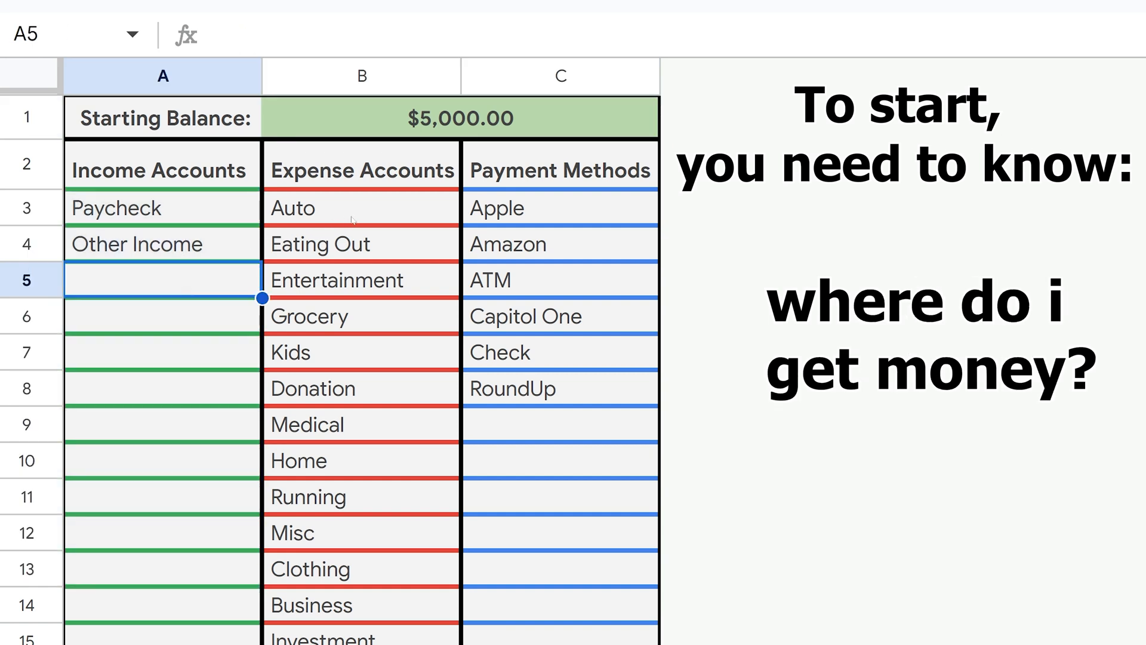
drag(344, 209, 343, 531)
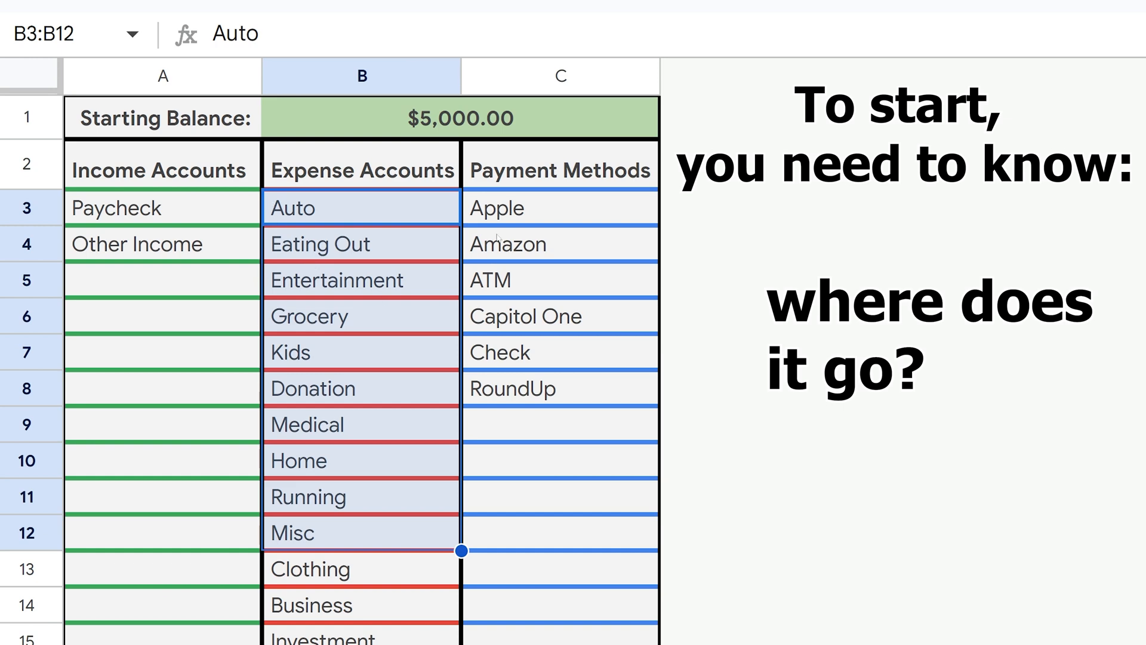
drag(496, 208, 528, 497)
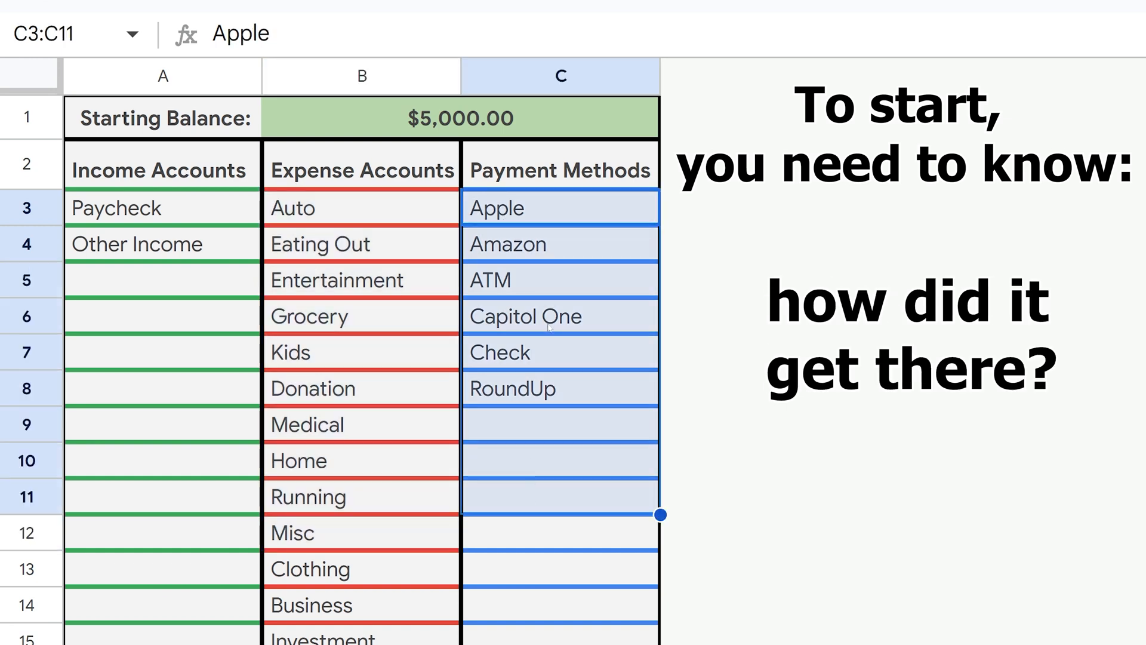
click(548, 327)
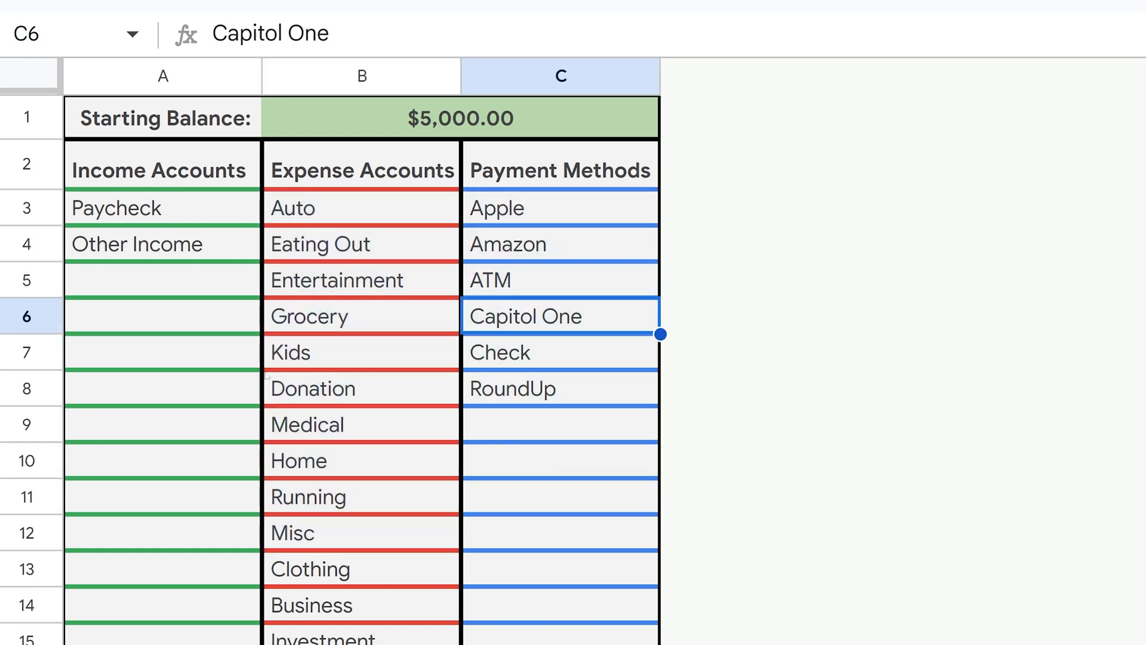
- Inspect the named ranges Income and Accounts that cover the account lists on the Setup sheet
drag(111, 208, 153, 640)
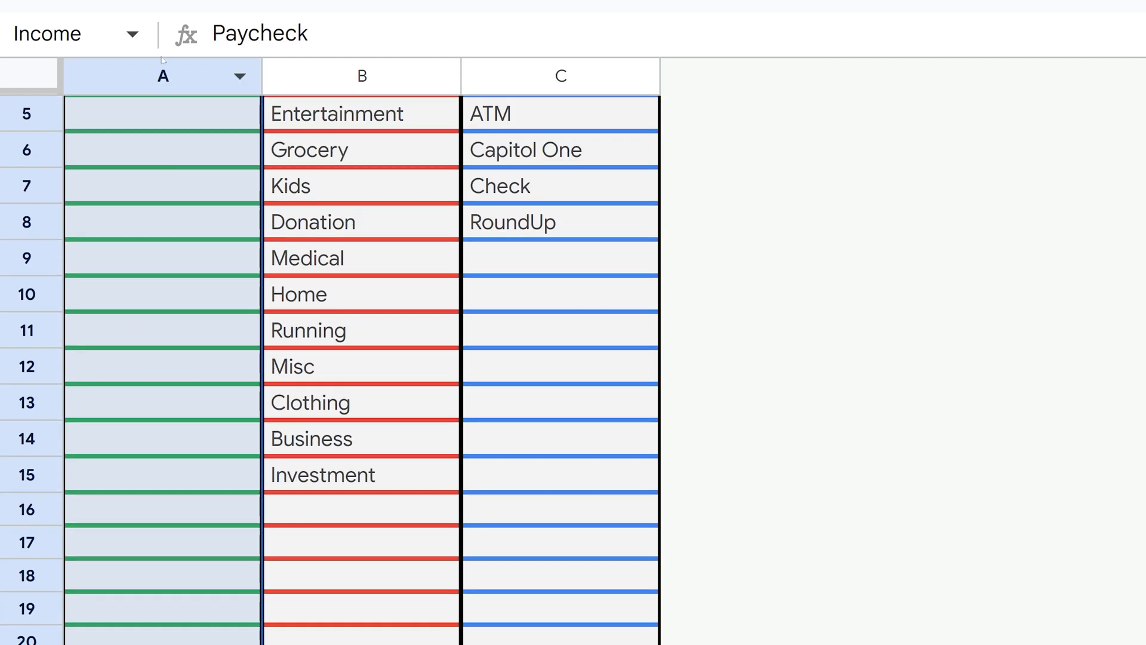
click(60, 33)
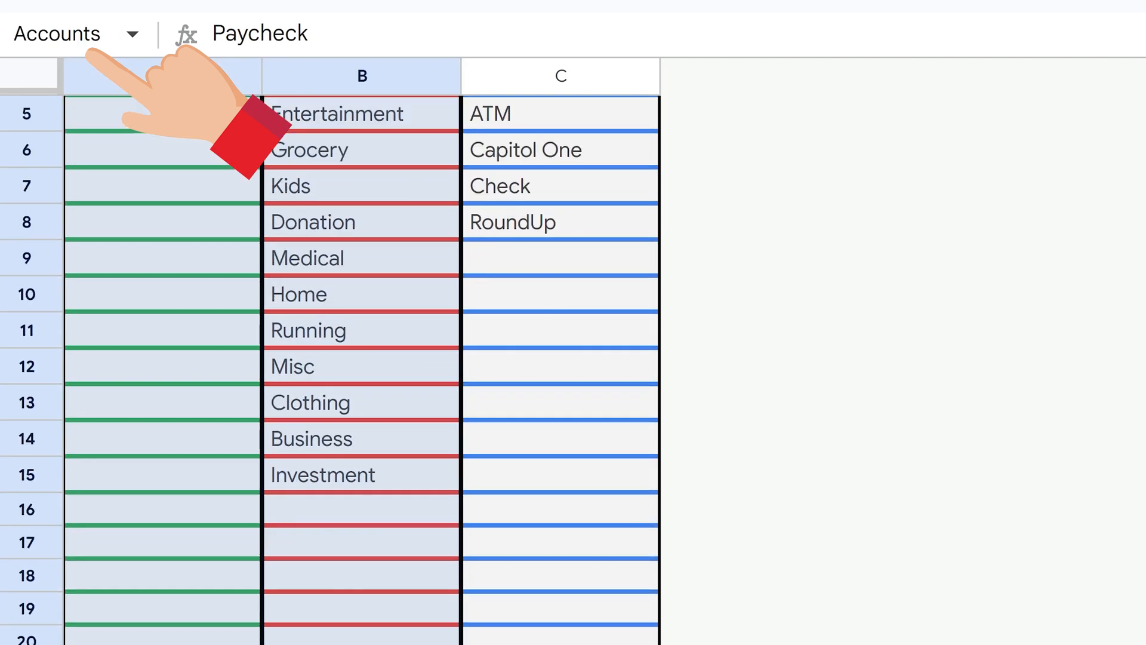
scroll(209, 219, up, 3)
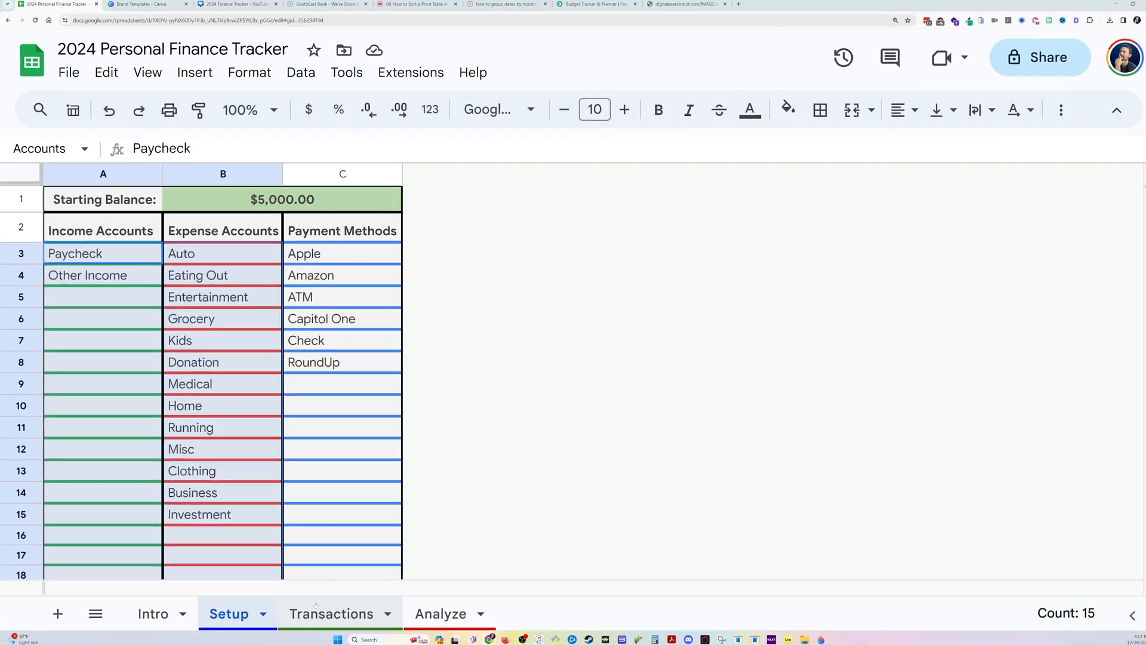
- Open the Transactions sheet and examine the date, with its calendar picker, the transaction name and the amount in row 3
click(322, 609)
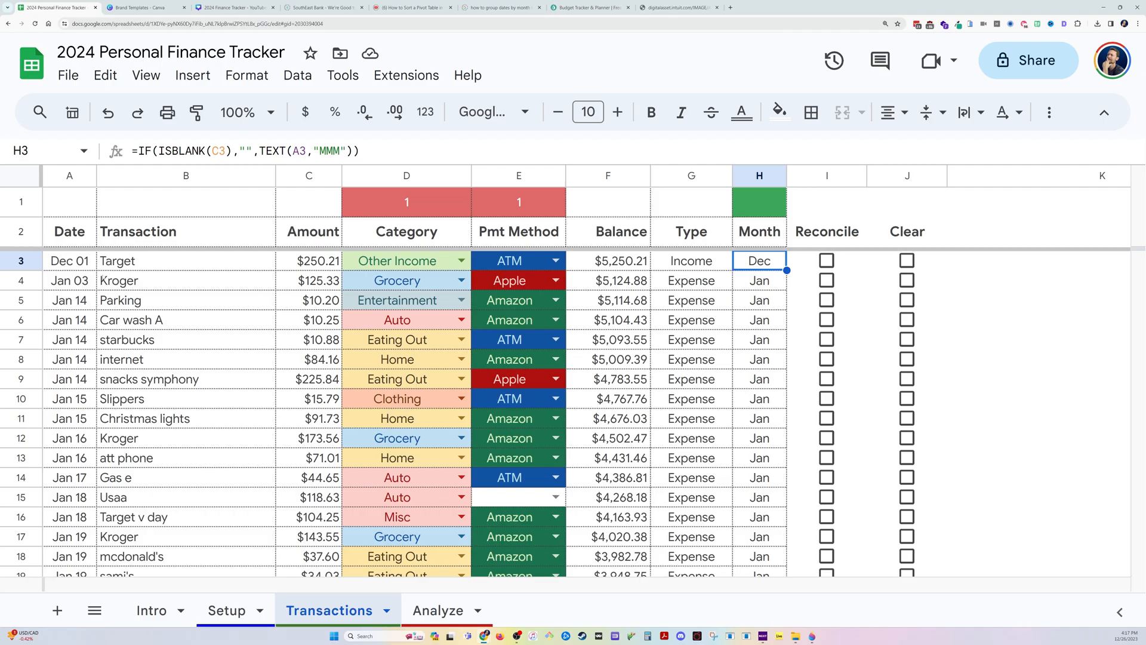
click(71, 265)
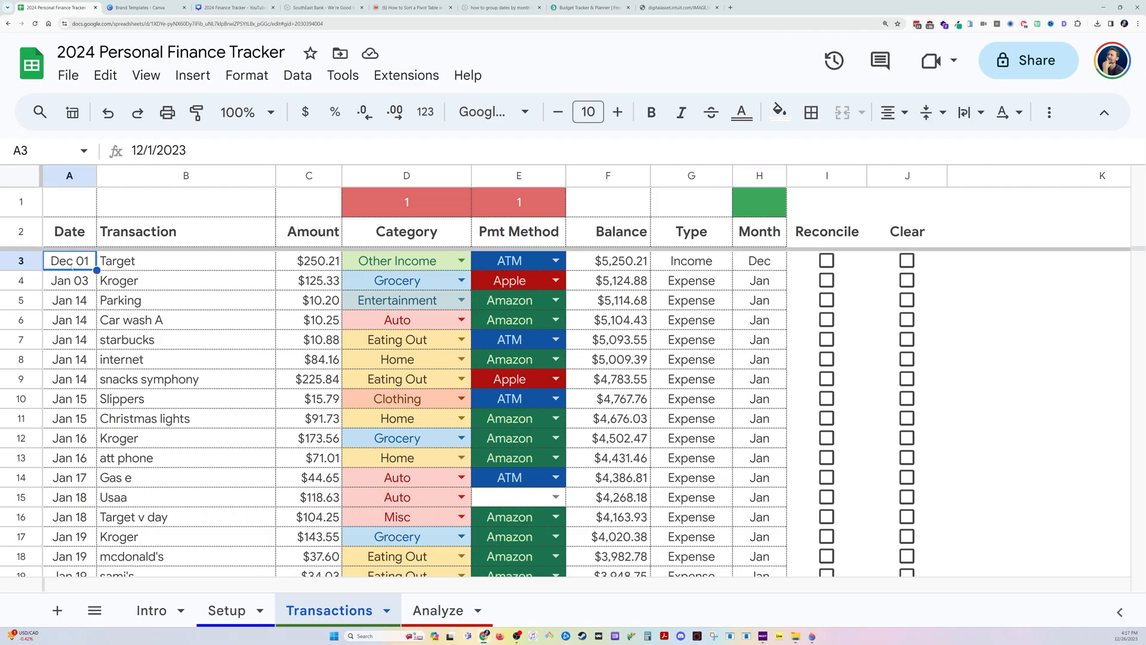
double_click(71, 265)
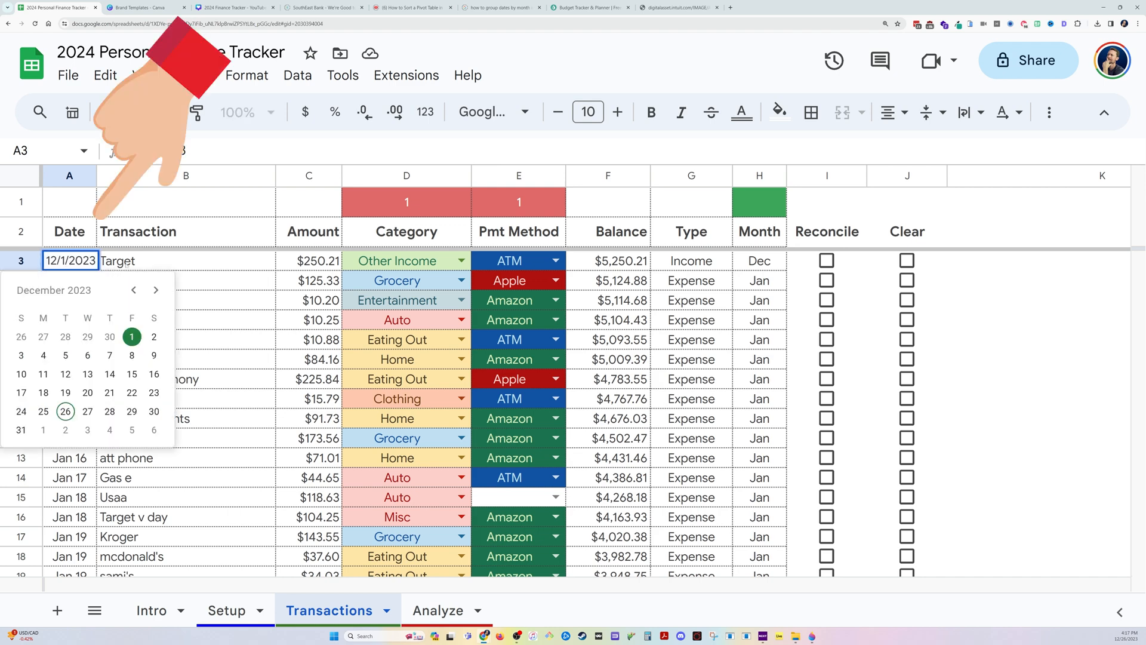
click(202, 293)
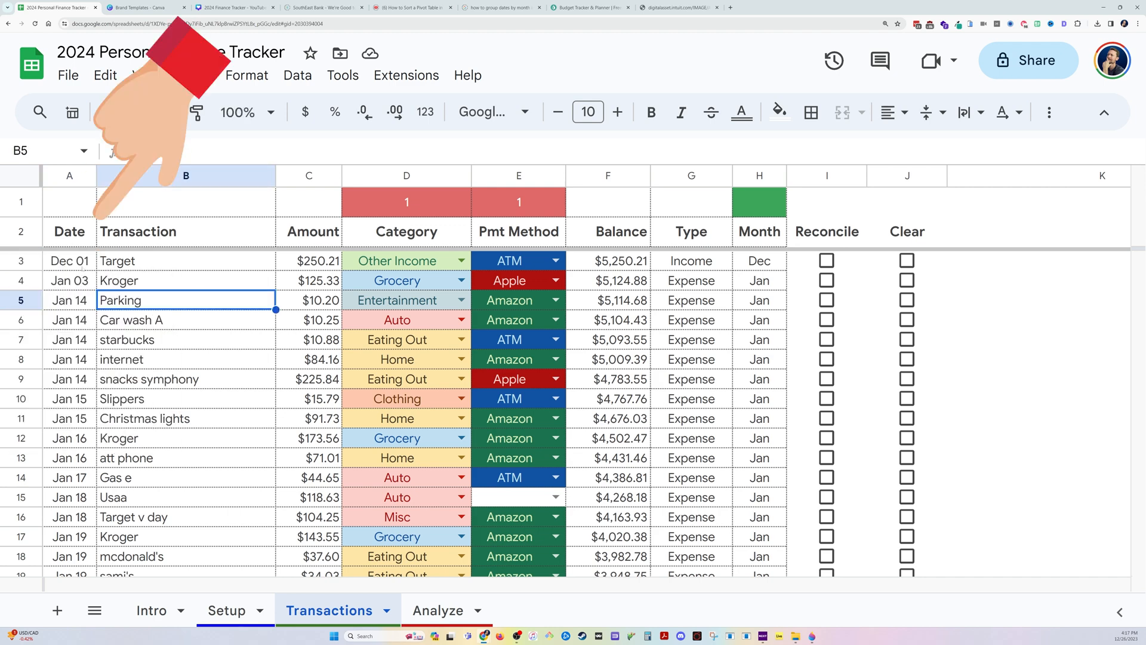
click(72, 263)
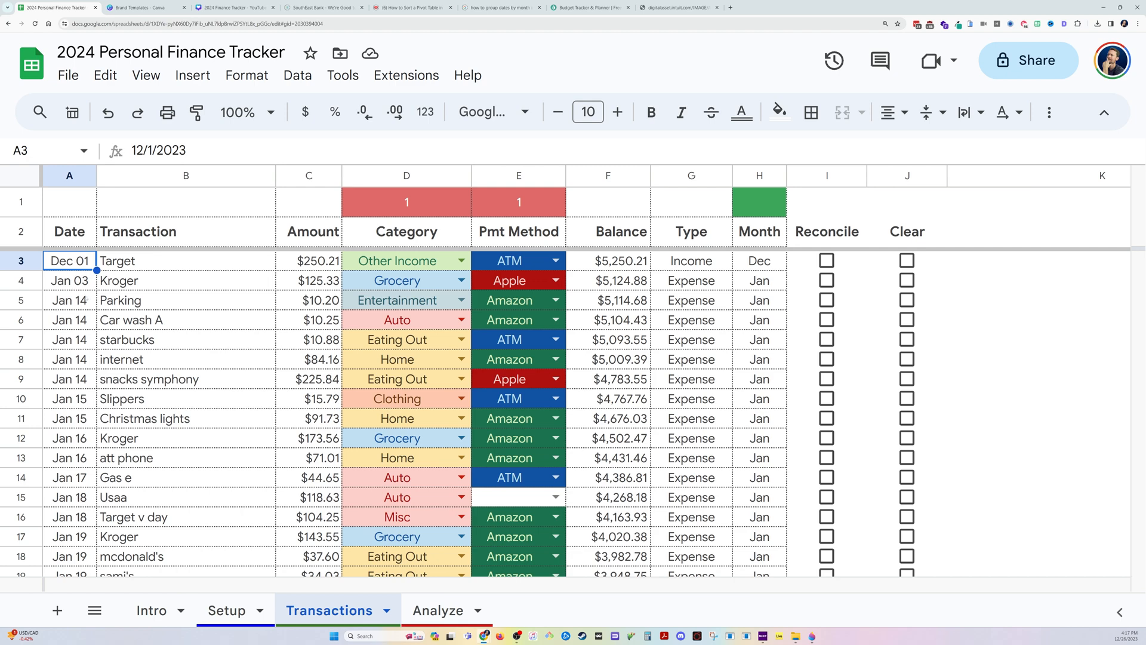
click(151, 263)
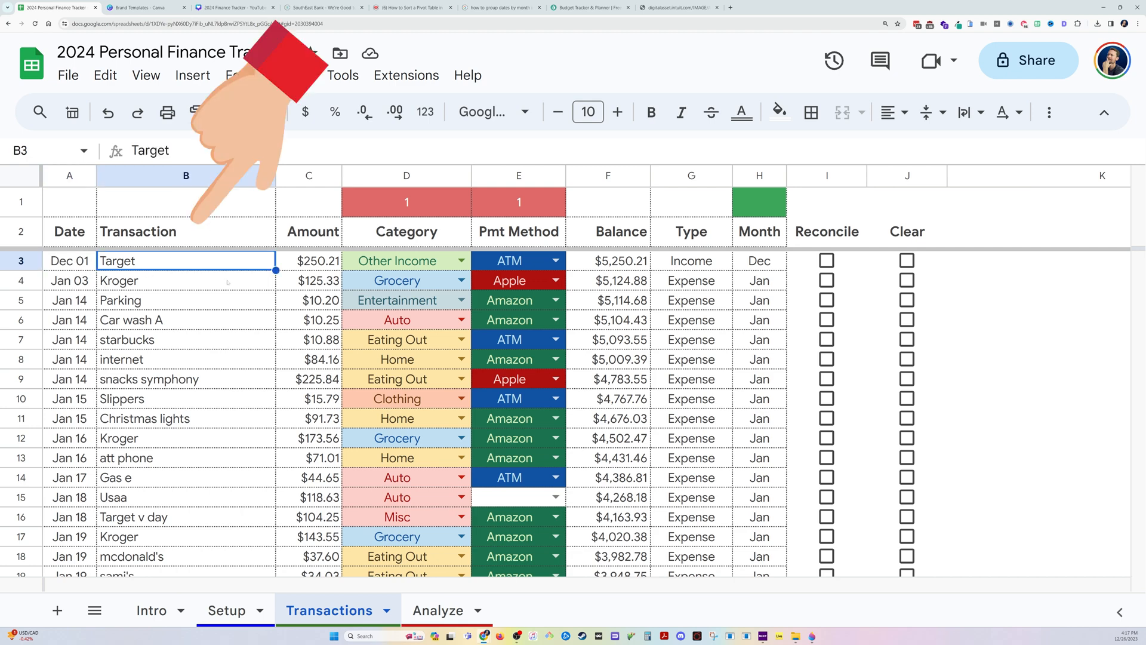
click(308, 264)
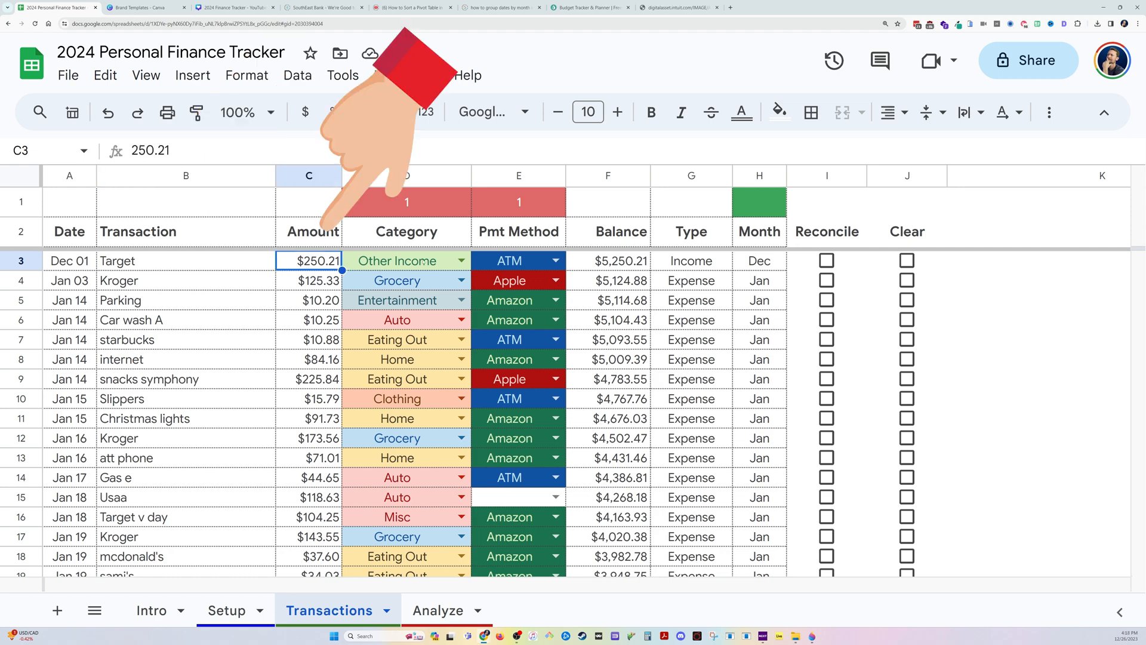
- Set the category of the Target transaction in row 3 to Grocery
click(462, 262)
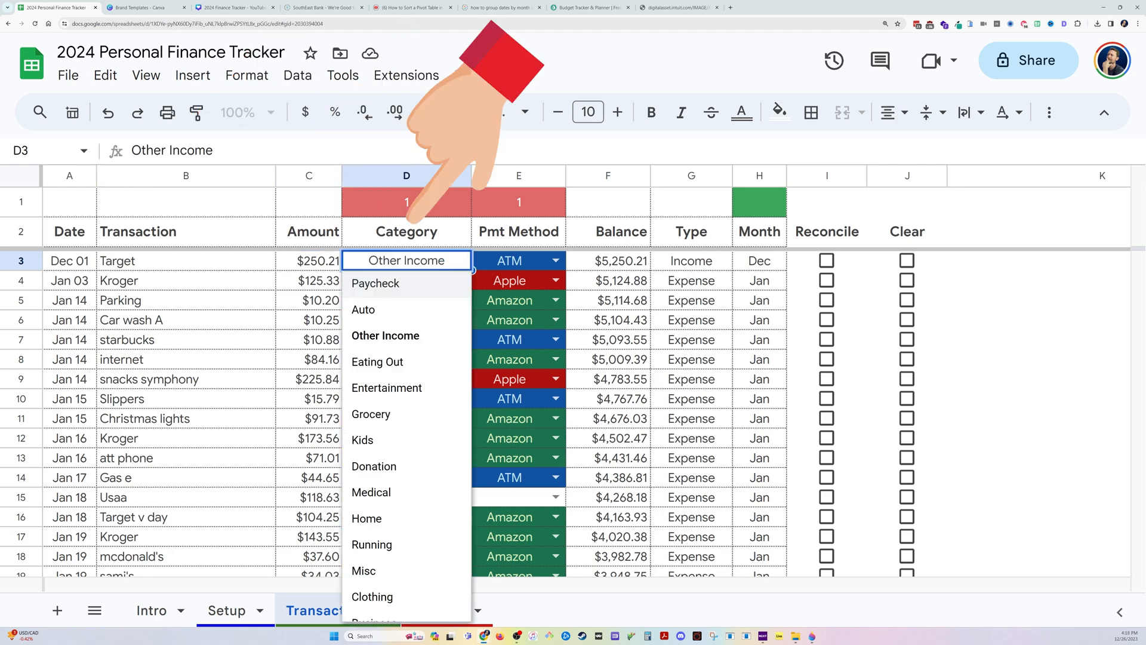
text(gr)
key(ctrl+shift+Left)
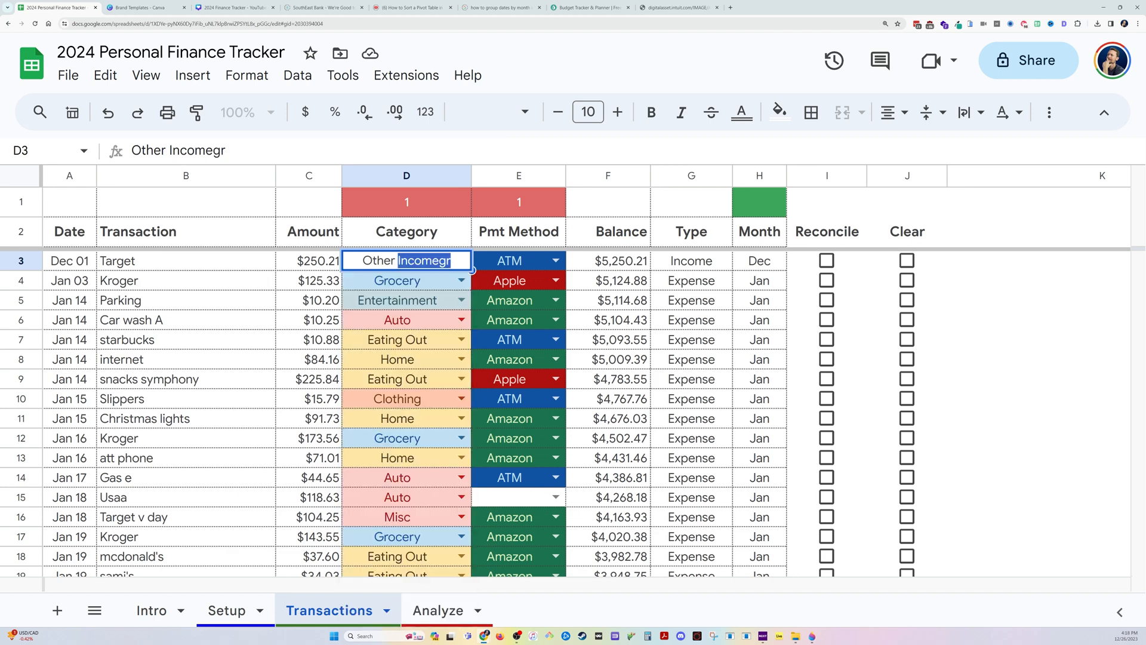
key(ctrl+shift+Left)
text(gr)
key(Tab)
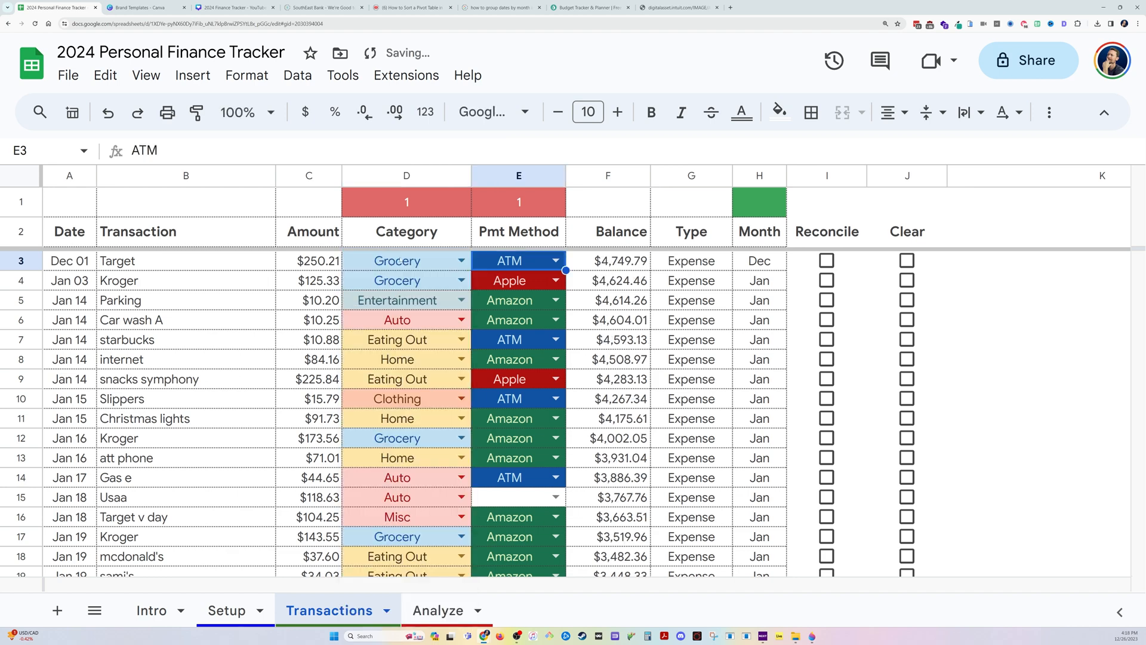
- Review the category options for the Target transaction and compare them with the account lists on the Setup sheet
click(462, 261)
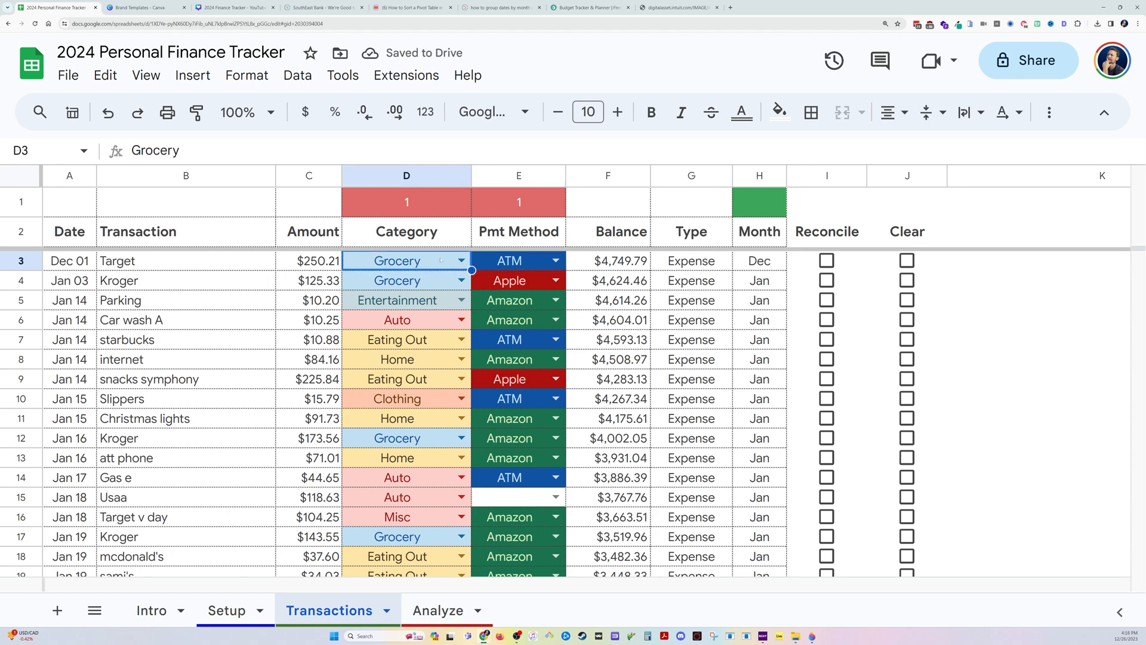
scroll(414, 323, down, 2)
scroll(412, 316, up, 2)
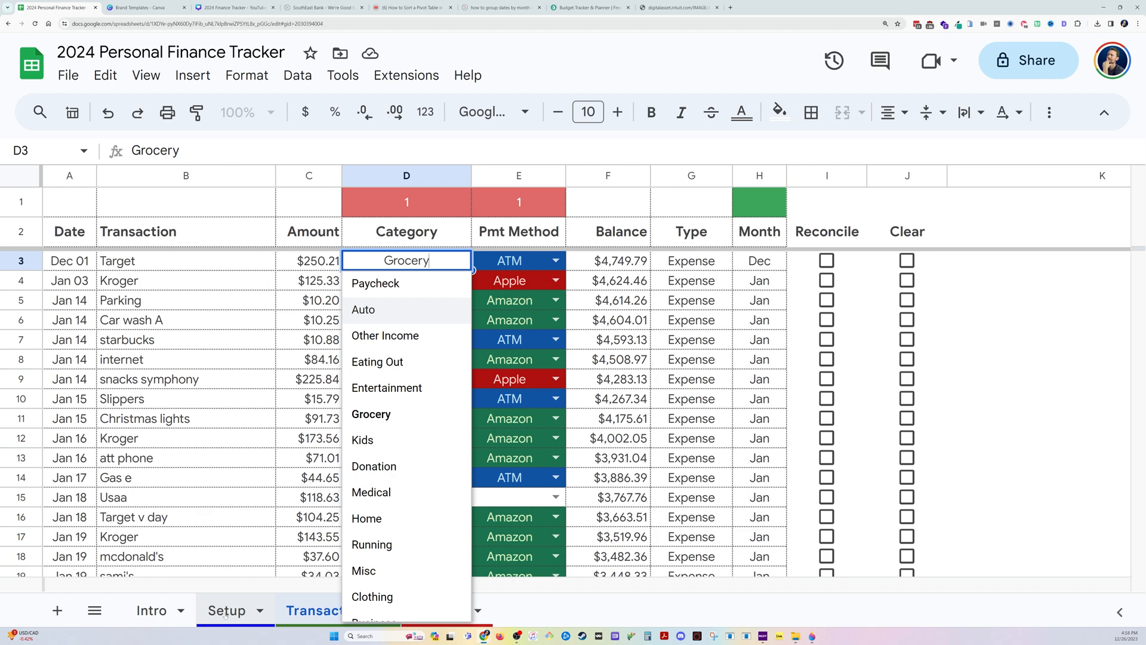
click(226, 610)
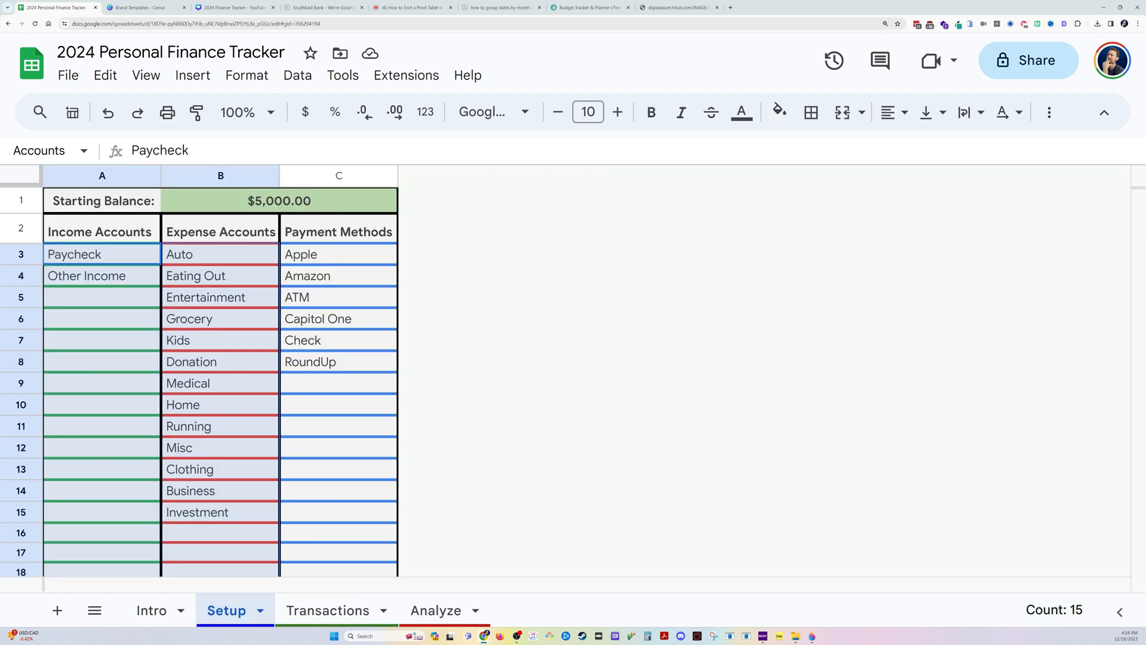
click(309, 608)
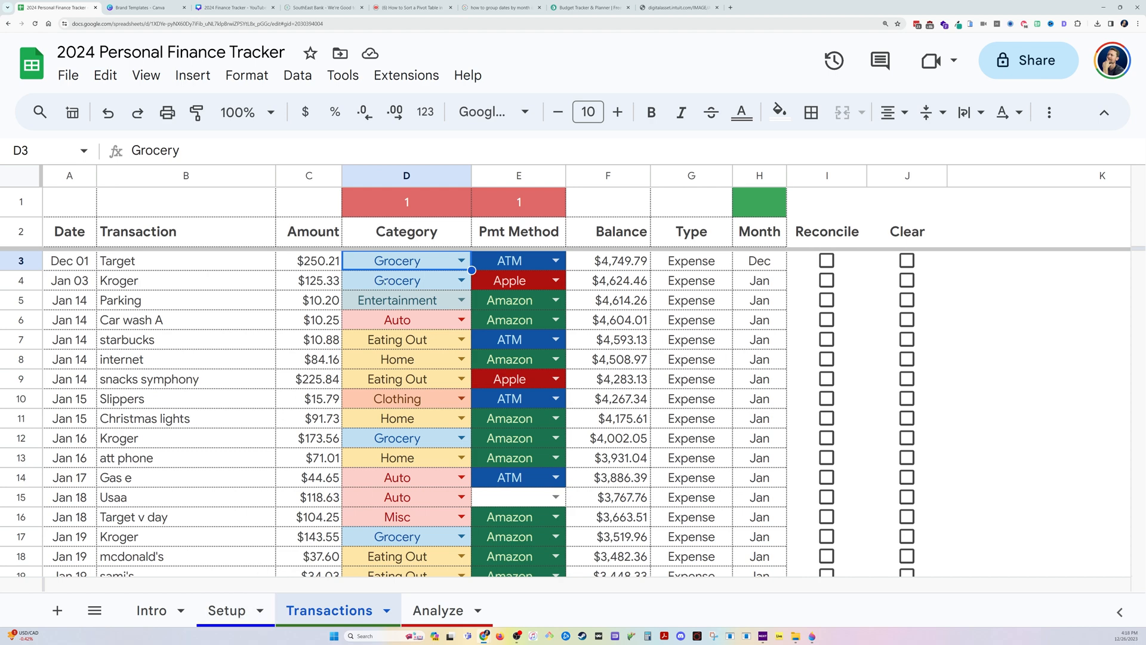
- Examine the data validation rule for D3:D2000 on the Transactions sheet, including its source range and category colours
click(298, 76)
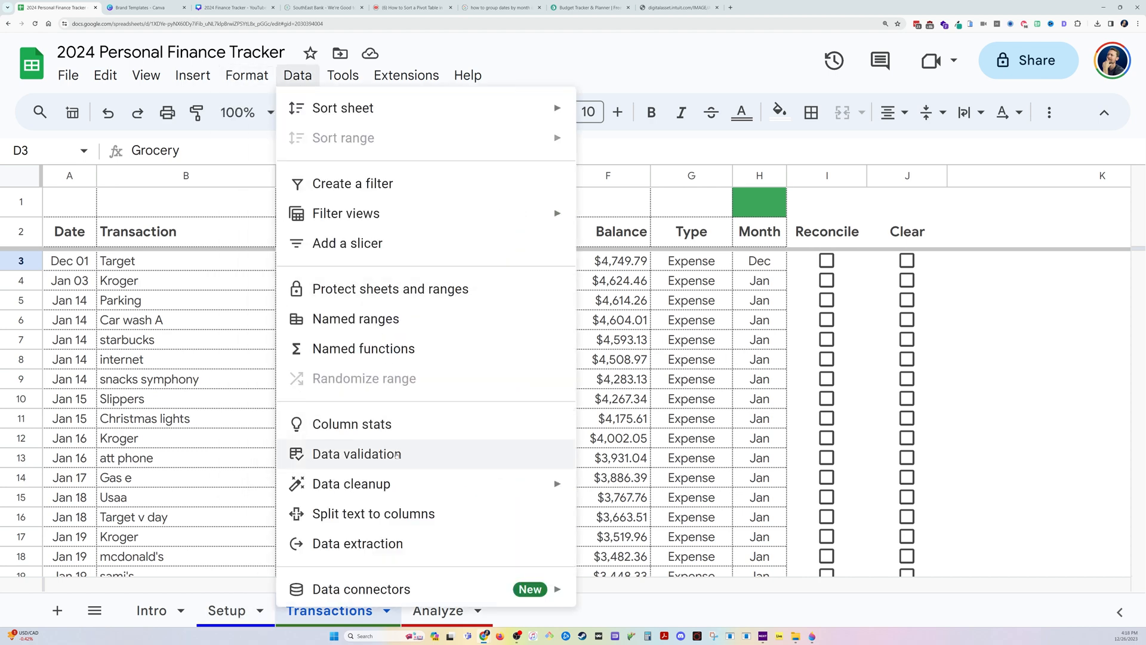
click(358, 454)
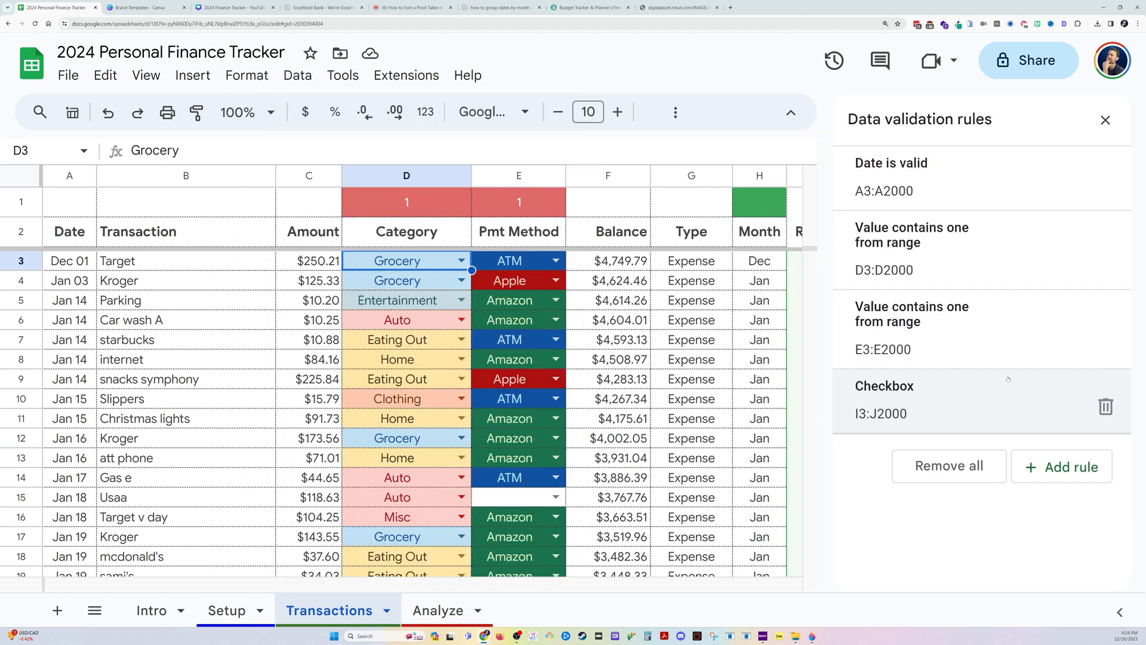
click(906, 249)
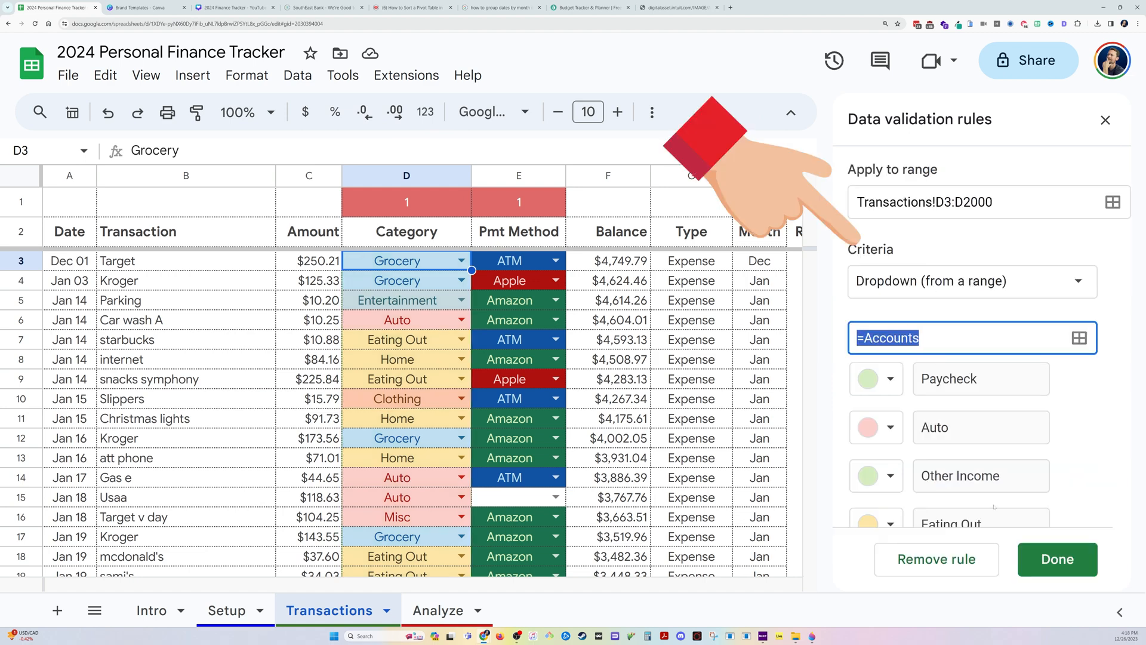
scroll(922, 423, down, 5)
scroll(923, 424, down, 4)
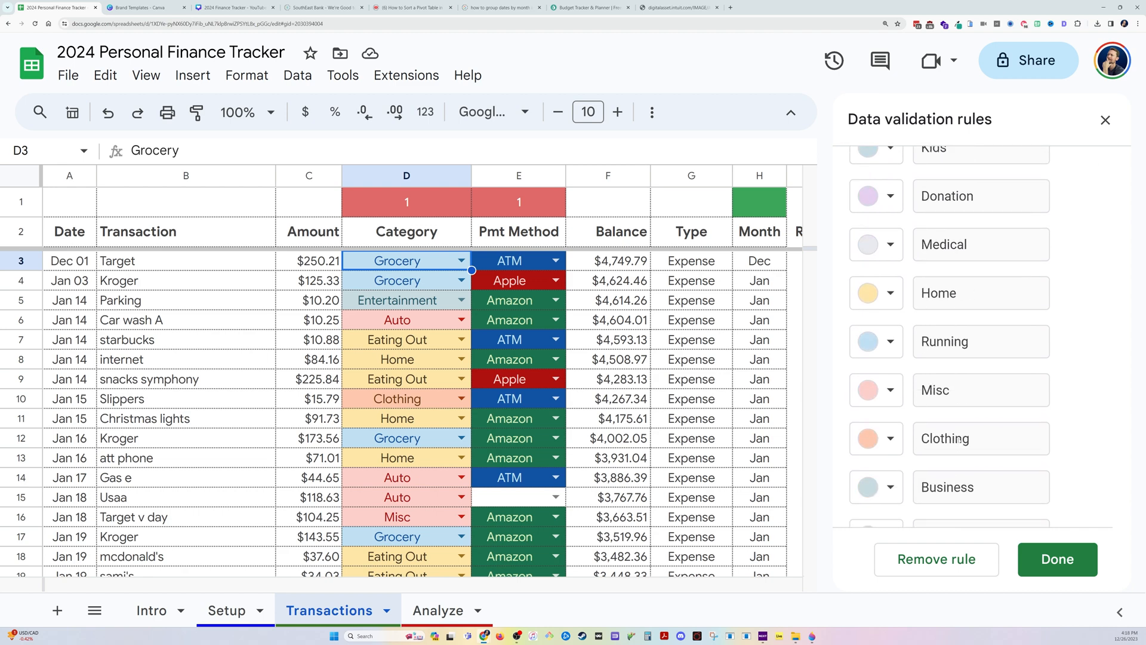
click(1063, 560)
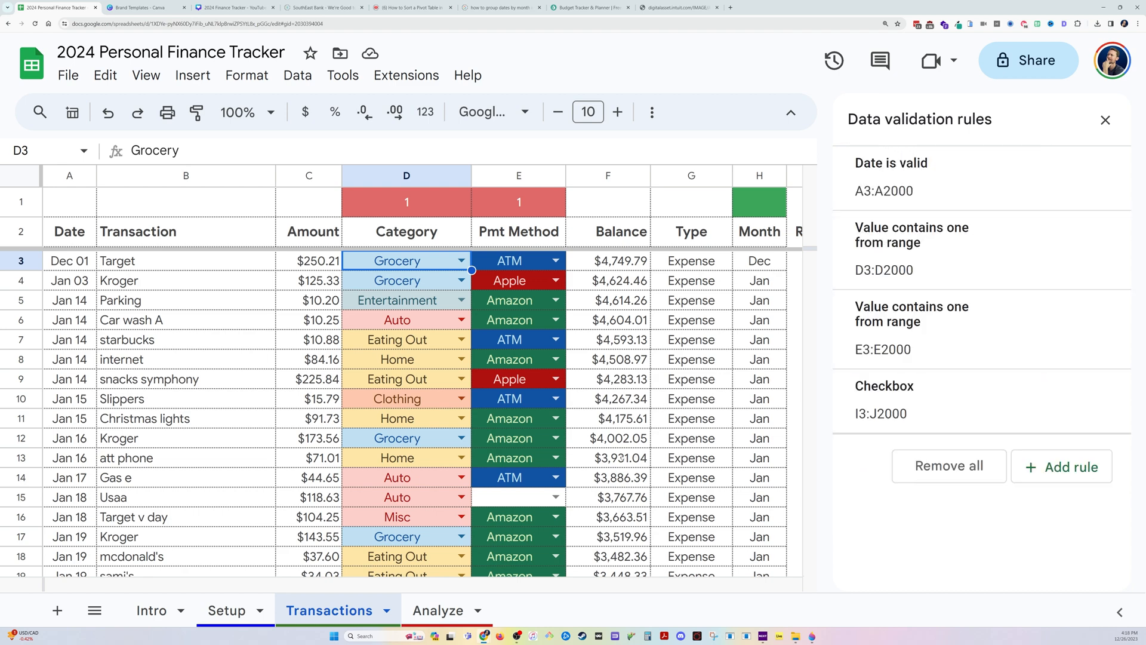
- Compare the payment methods on the Setup sheet with the options offered for the Target transaction's payment method
click(227, 610)
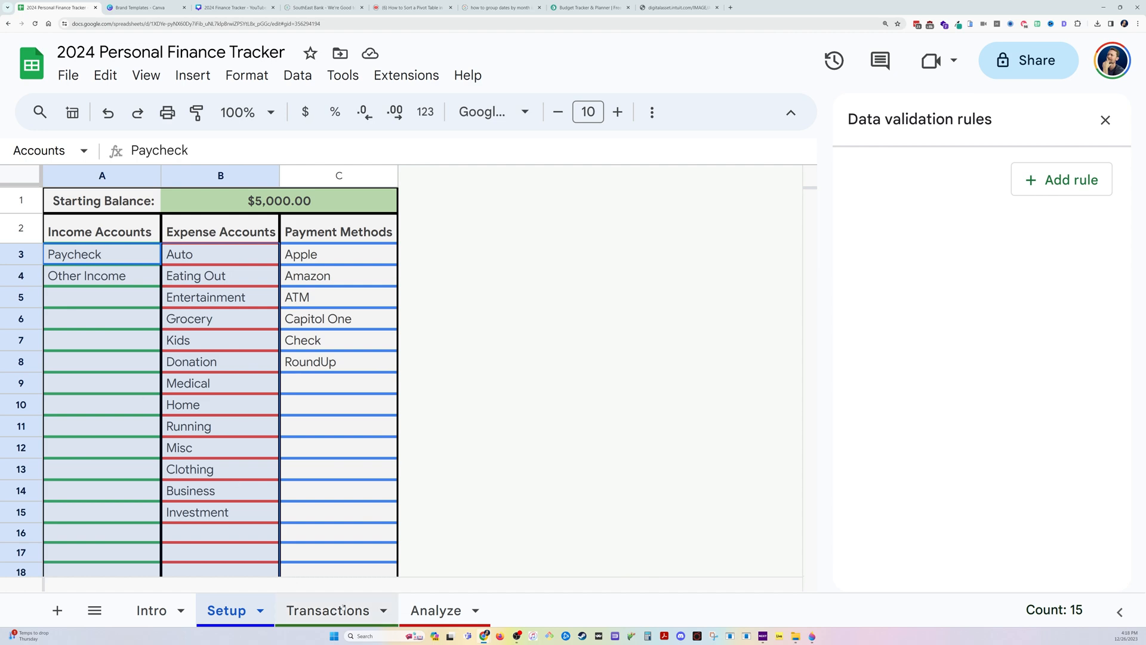
click(328, 610)
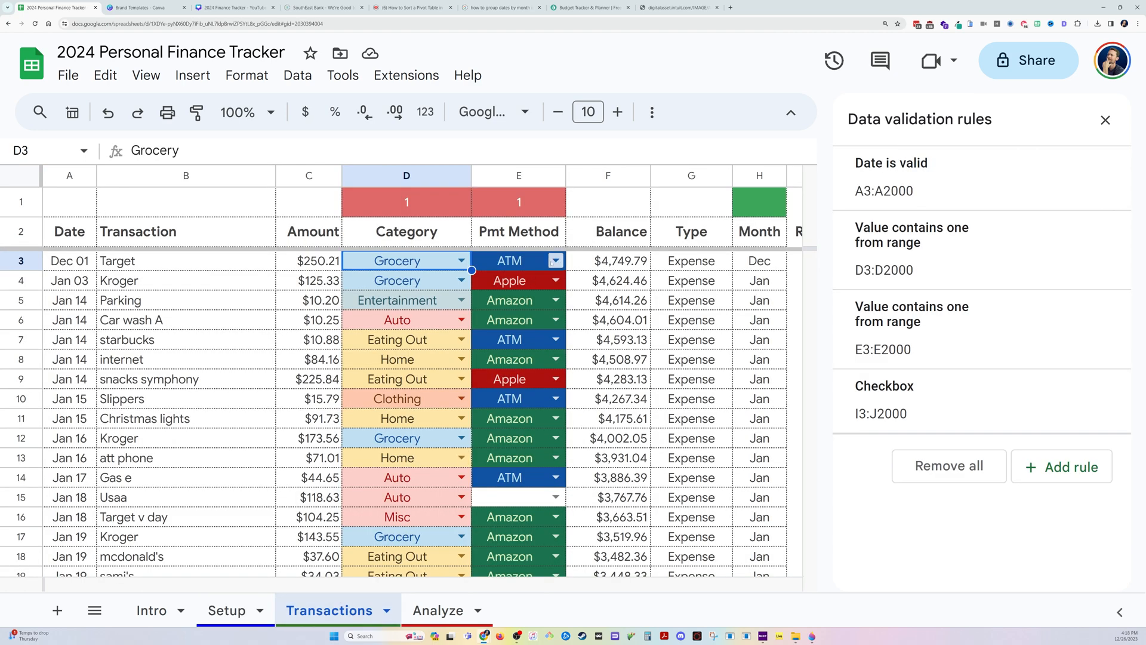
click(555, 261)
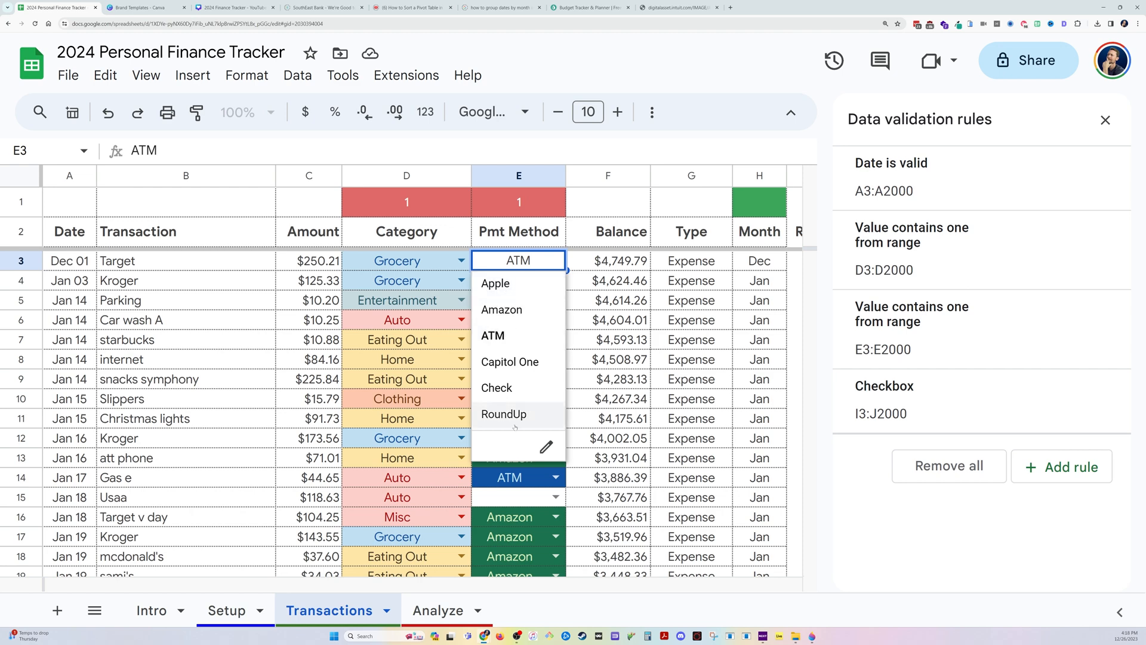
click(434, 267)
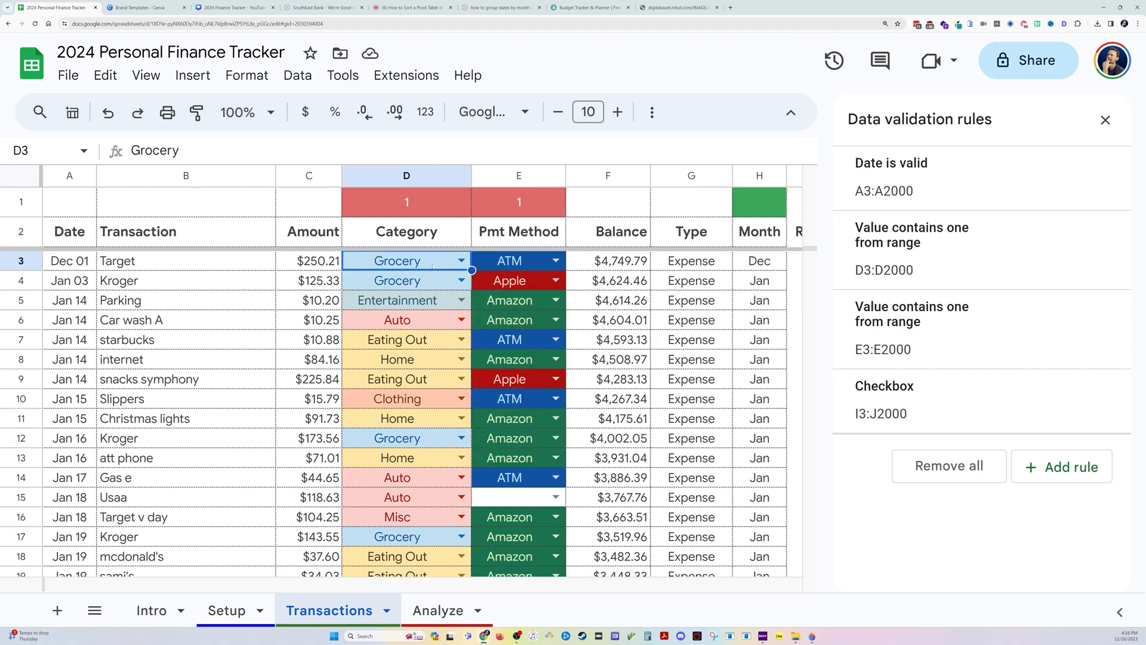
- Examine the running balance formulas in F3 and F4, including the cells they reference
click(618, 261)
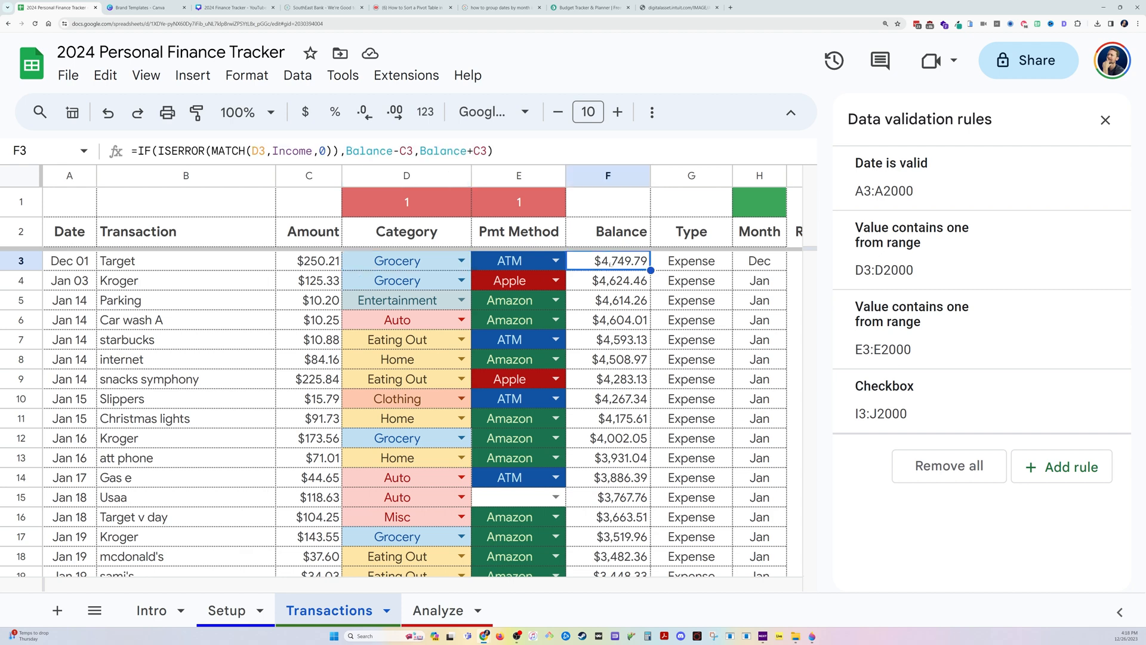
key(Down)
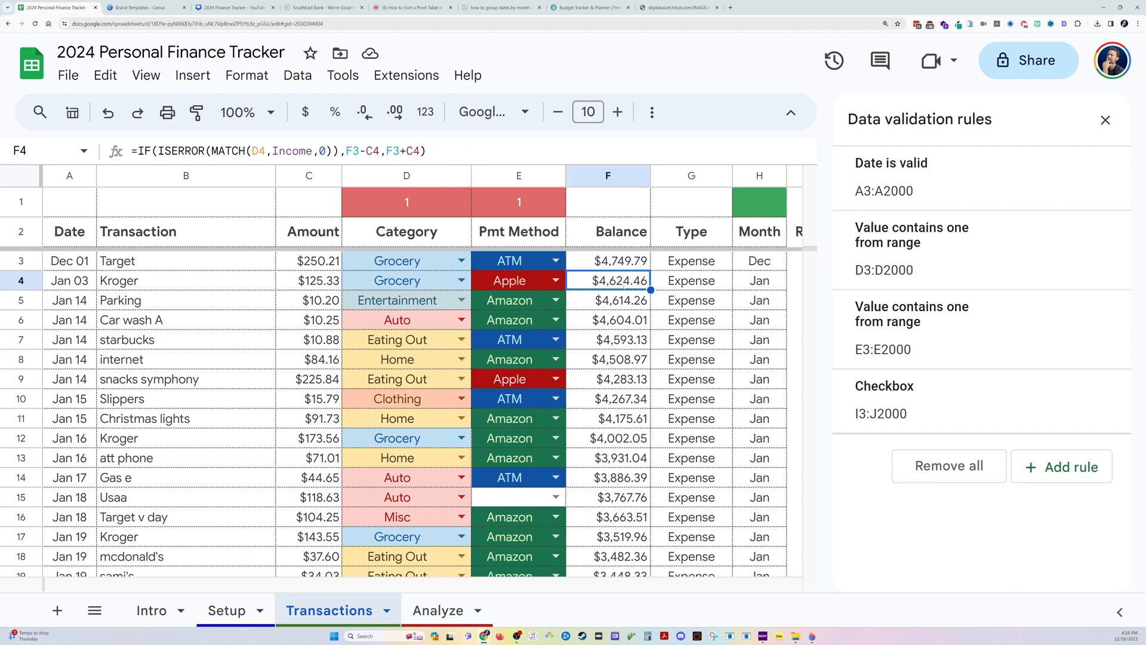
double_click(623, 280)
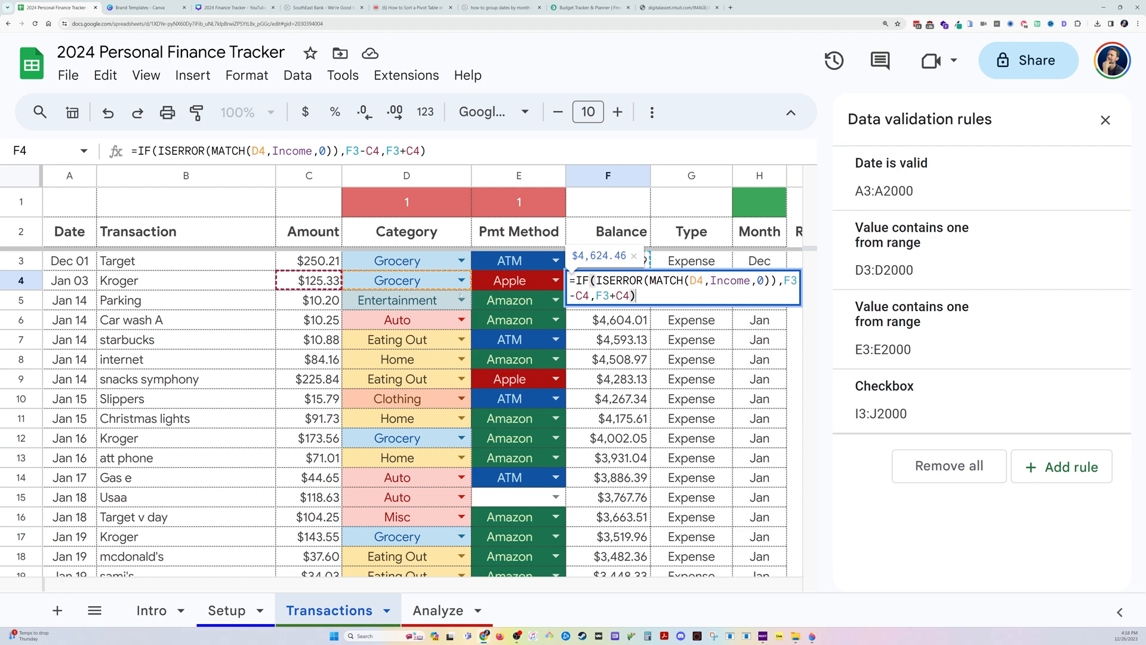
key(Escape)
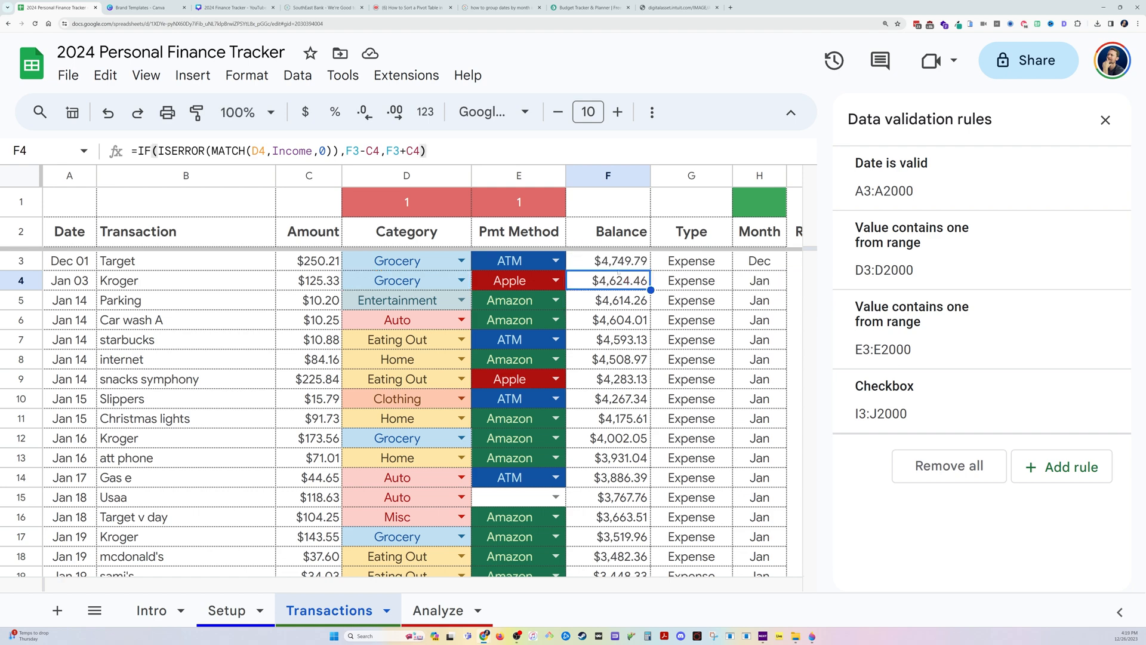
- Set the category of the Kroger transaction in row 4 to Other Income and check its balance and amount
click(414, 281)
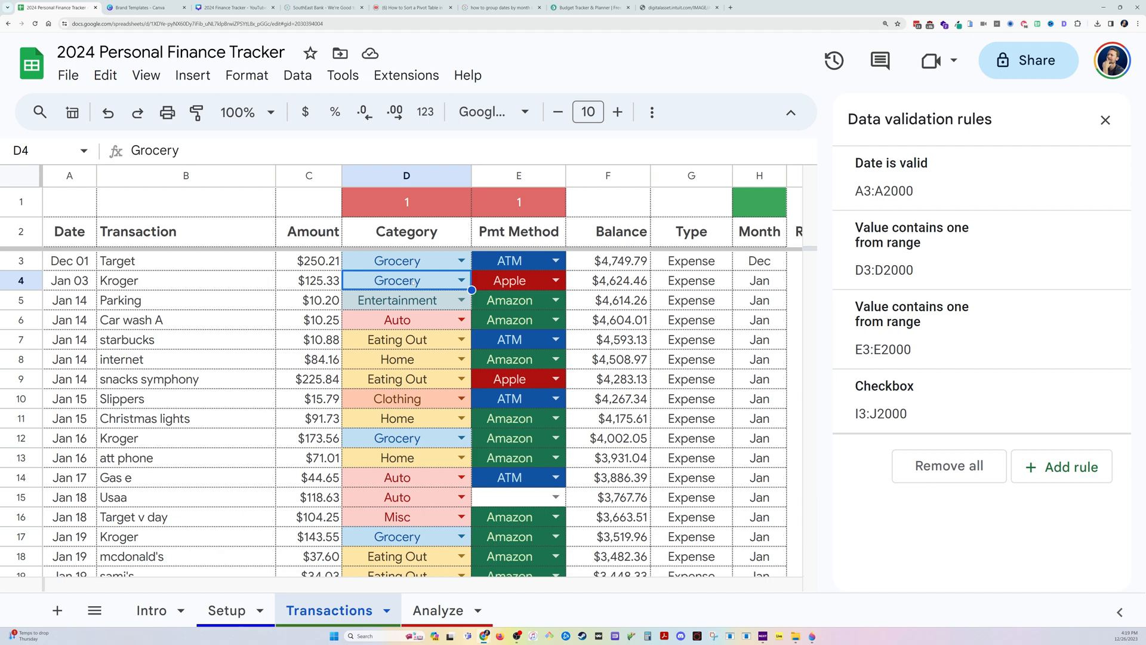
text(in)
key(Return)
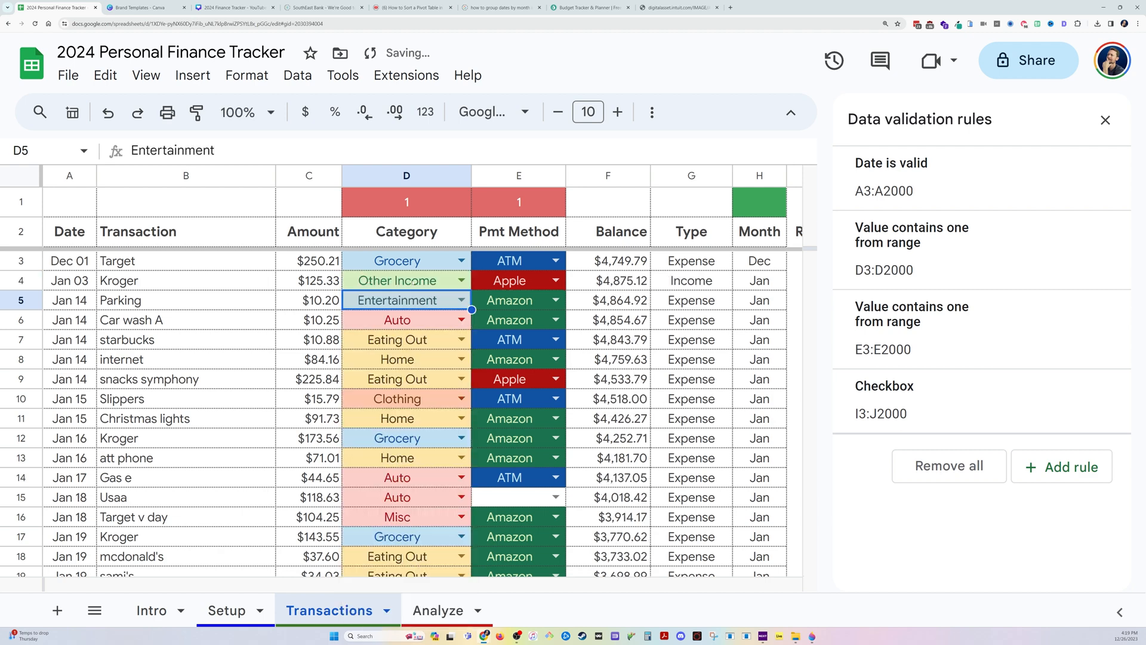
click(621, 281)
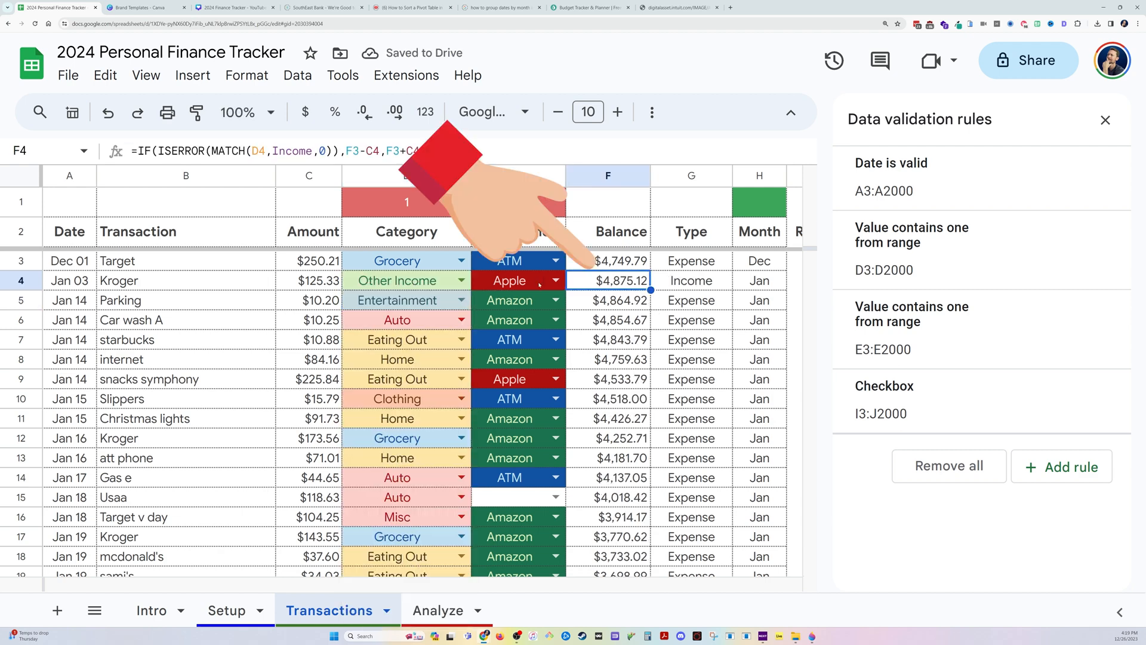
click(322, 287)
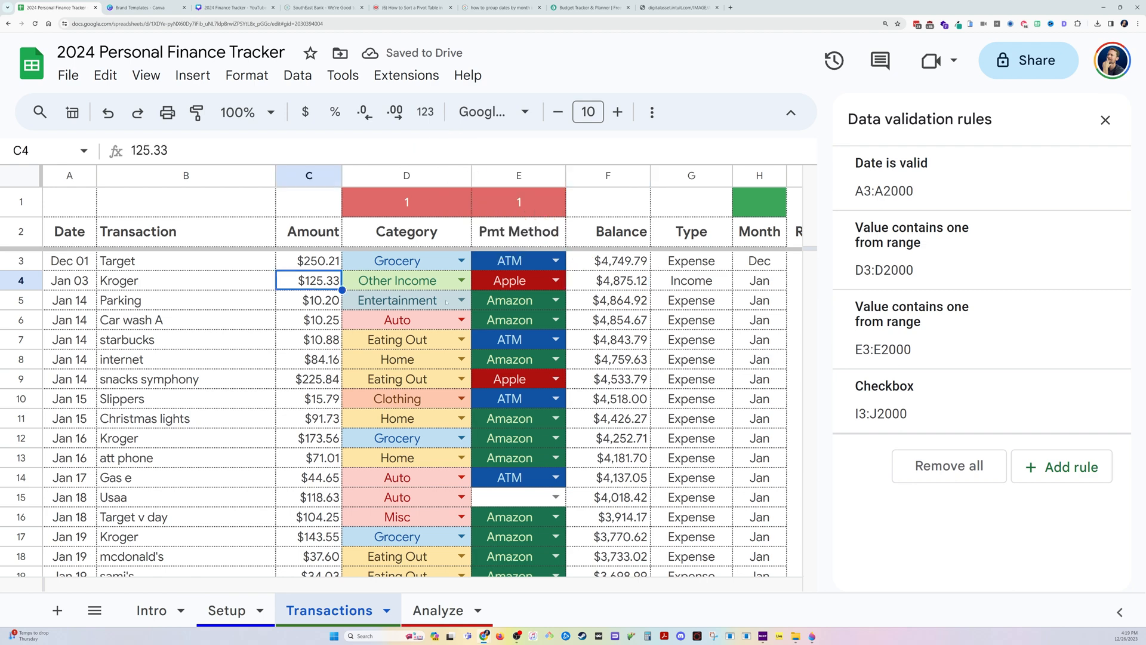
- Set the category of the Kroger transaction in row 4 back to Grocery
click(451, 281)
text(gr)
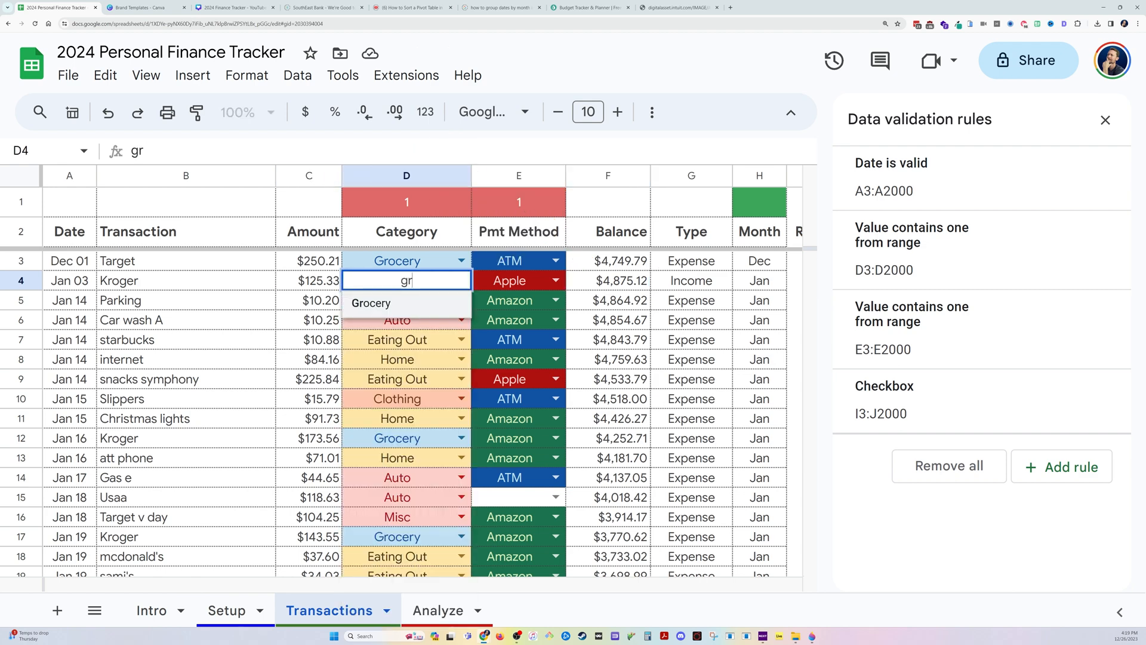
key(Tab)
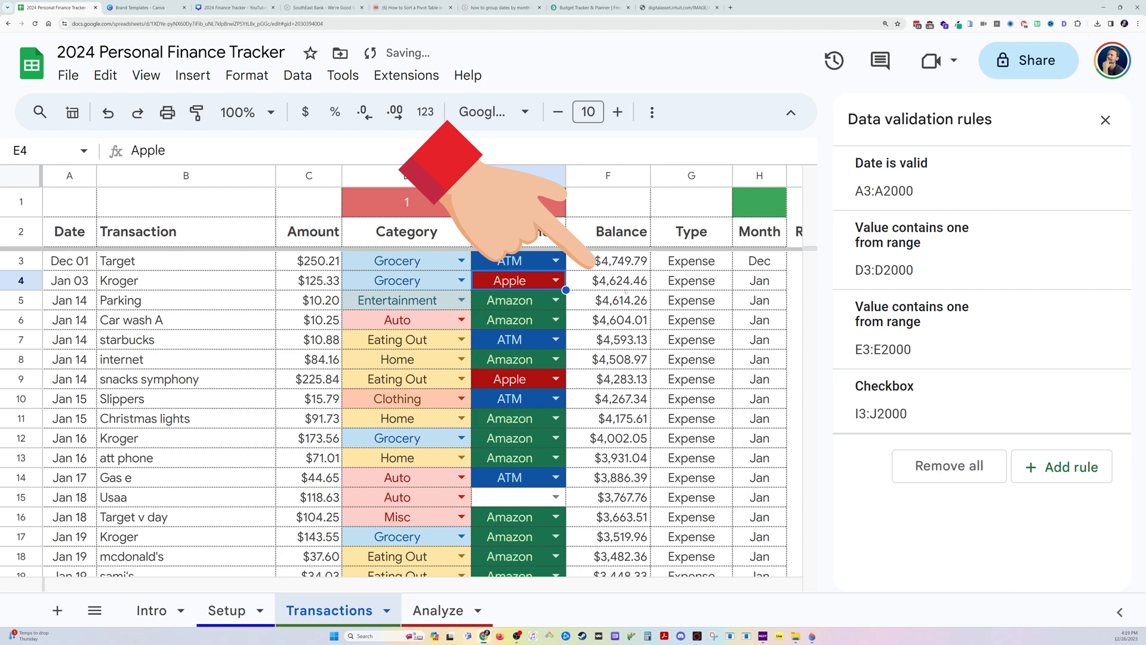
- Close the data validation rules and inspect the Type column, including the formula in G3
scroll(385, 413, down, 2)
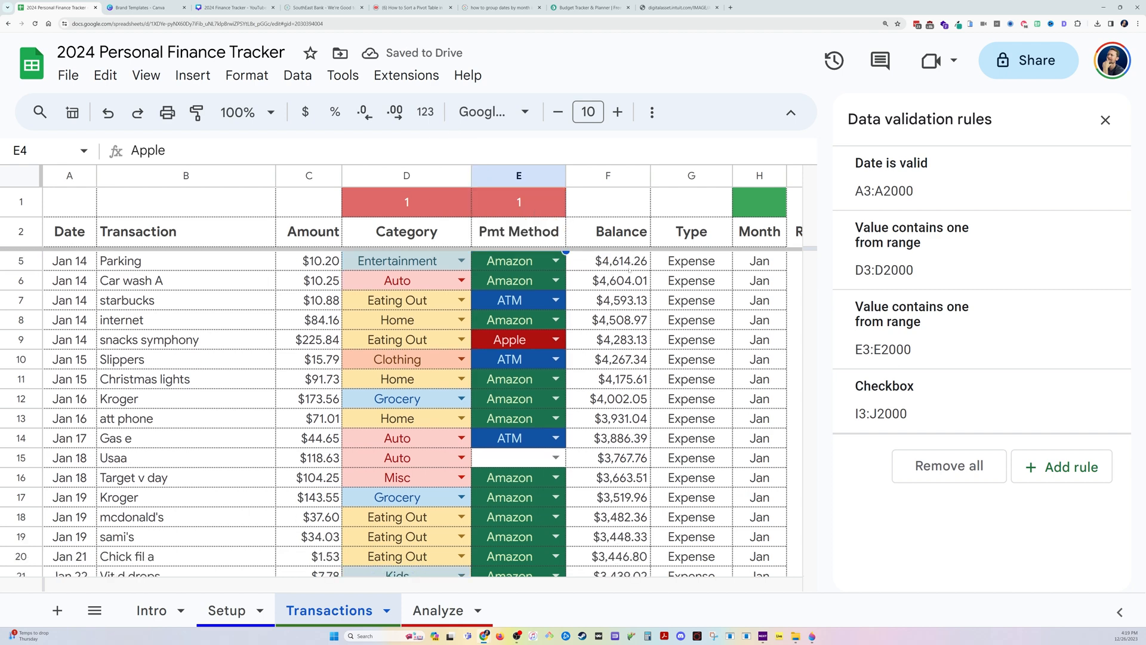
scroll(629, 270, up, 2)
click(691, 176)
scroll(746, 179, right, 1)
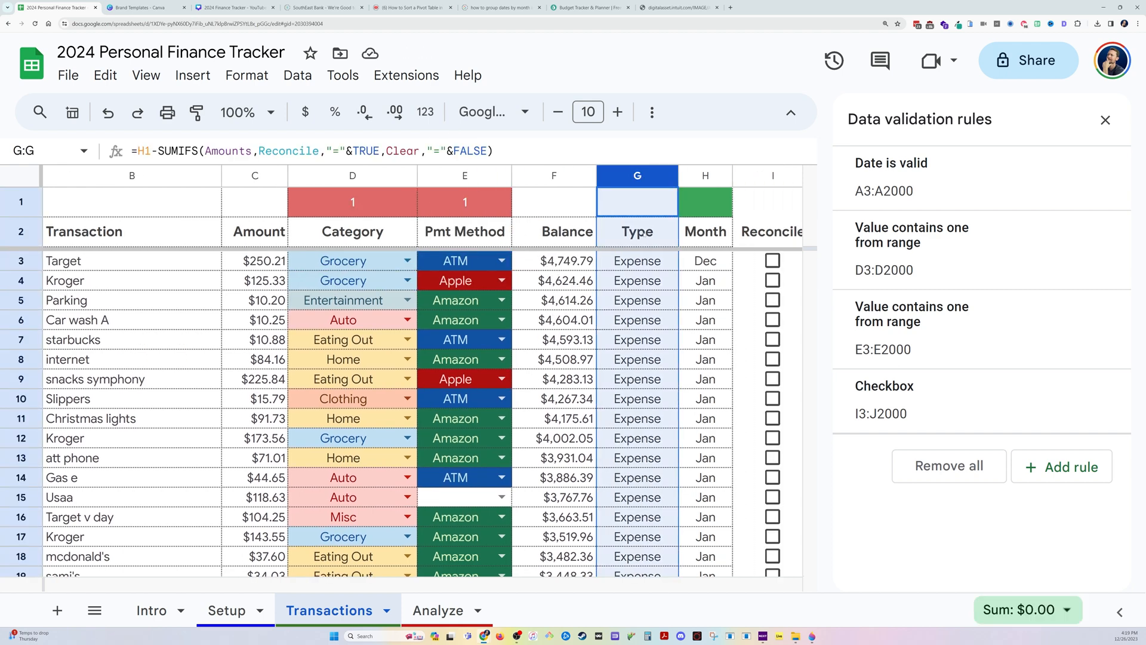
scroll(746, 180, left, 1)
click(1105, 120)
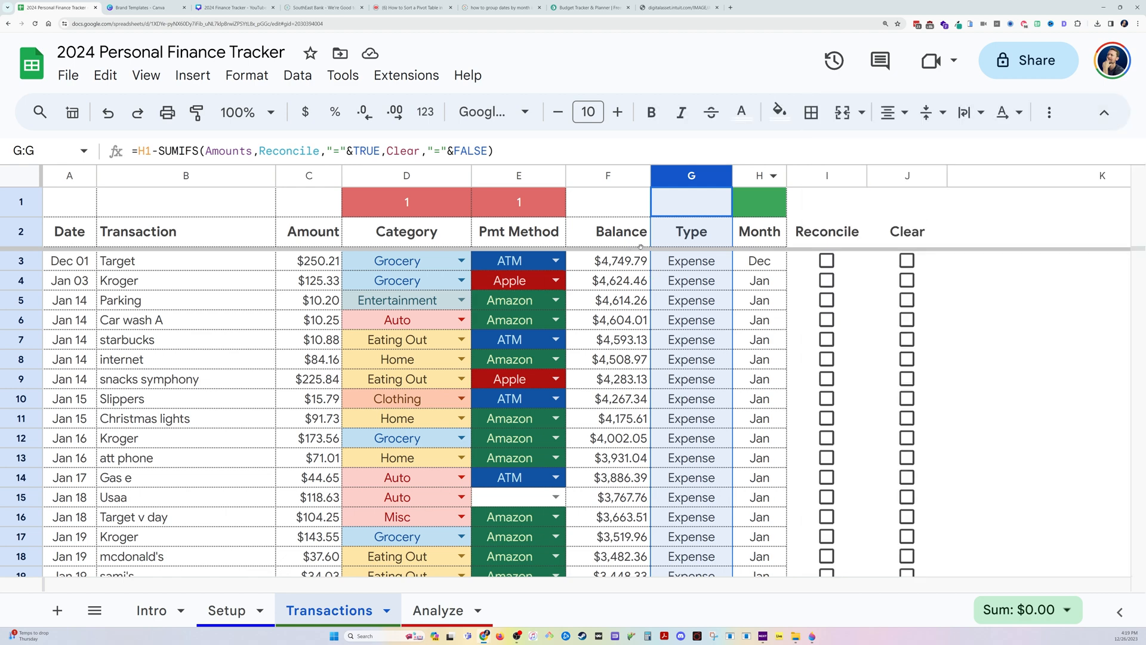
click(693, 261)
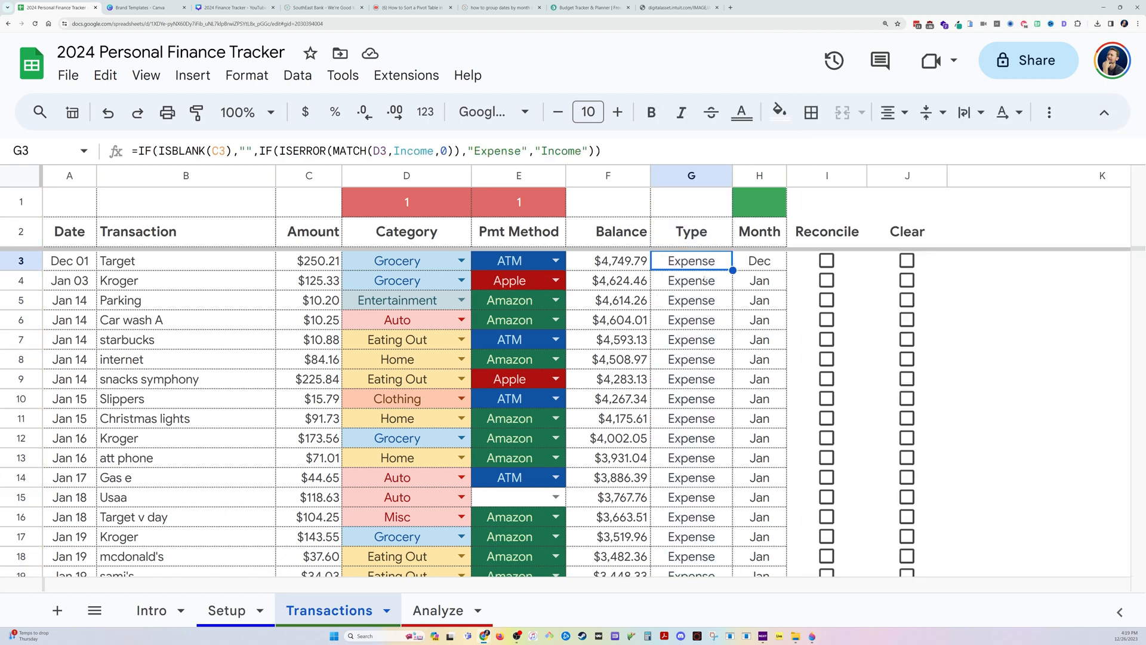
- Set the category of the Target transaction in row 3 to Paycheck and compare the Type formulas in G3 and G4
click(461, 260)
click(441, 290)
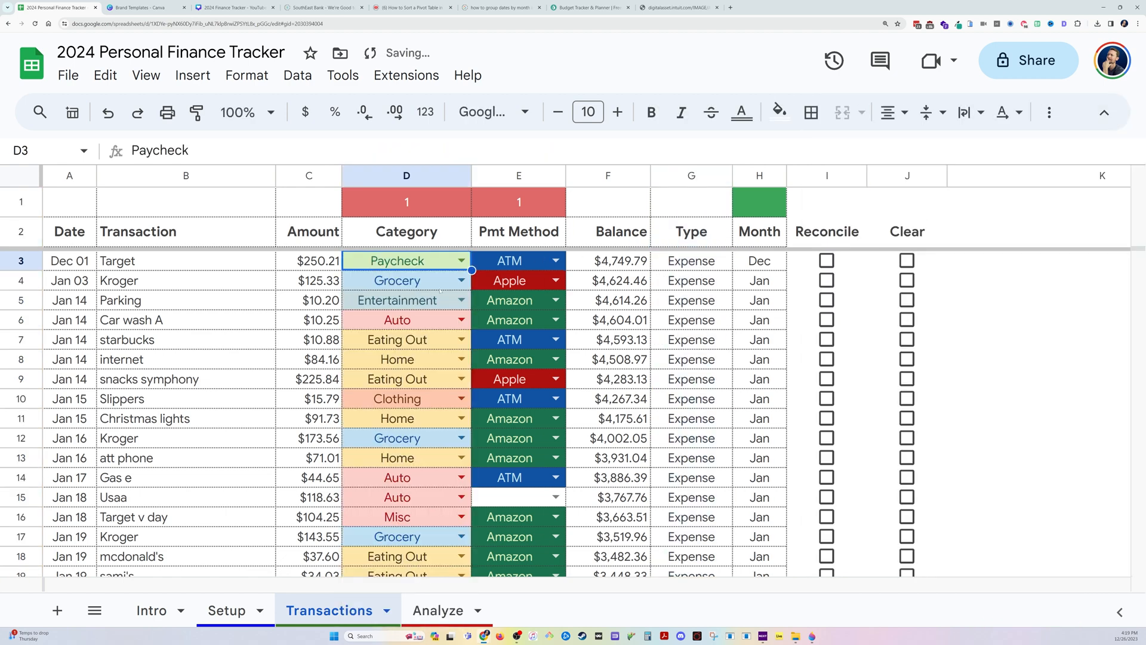
click(691, 261)
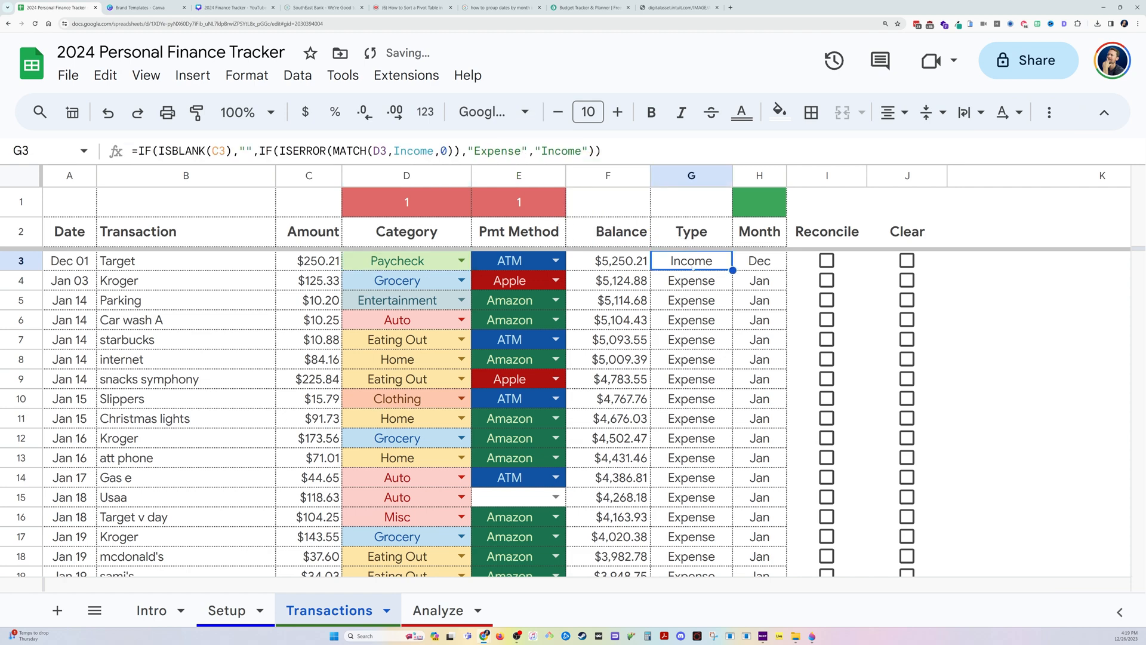
click(697, 283)
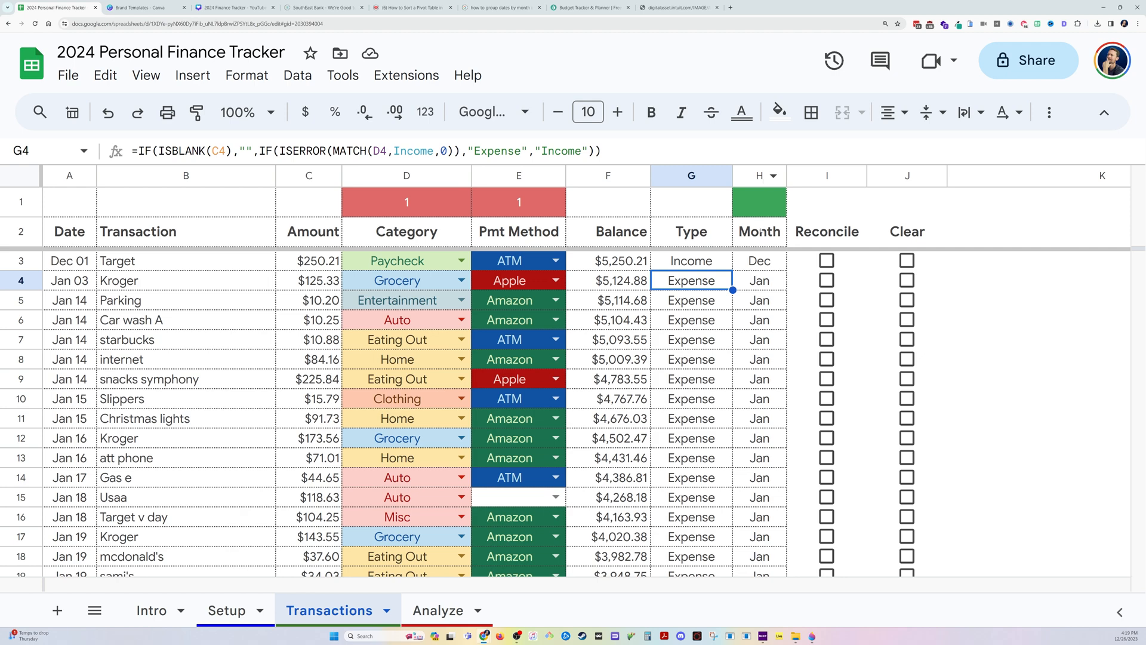
- Examine the Month formula in H3, including the part that formats the date as MMM
click(762, 261)
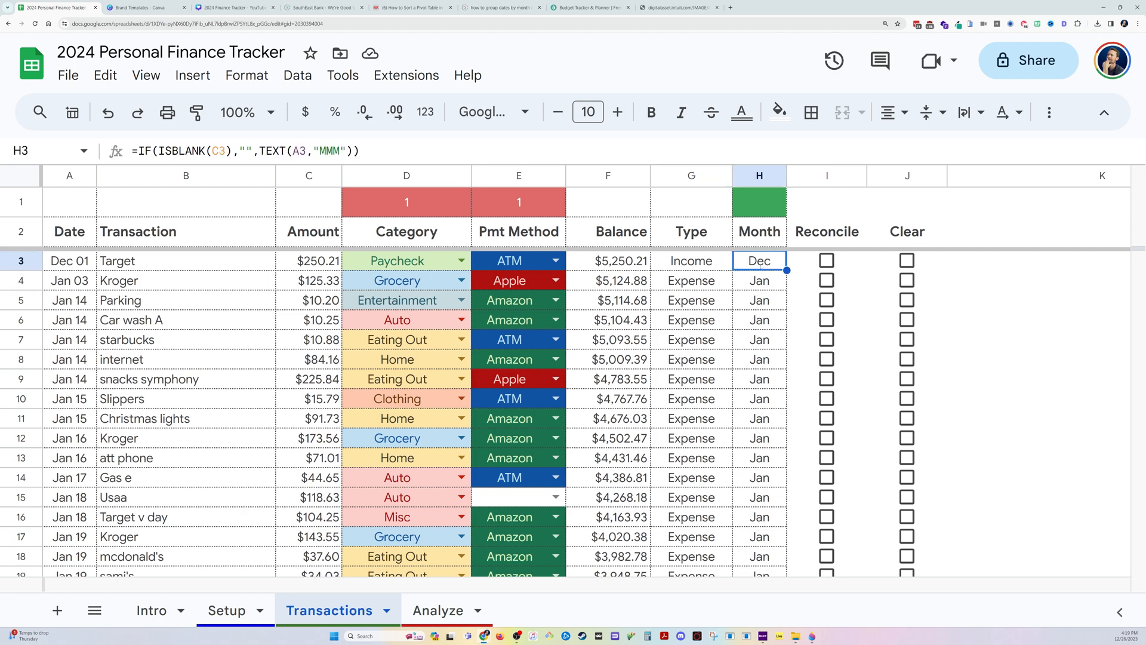
double_click(762, 263)
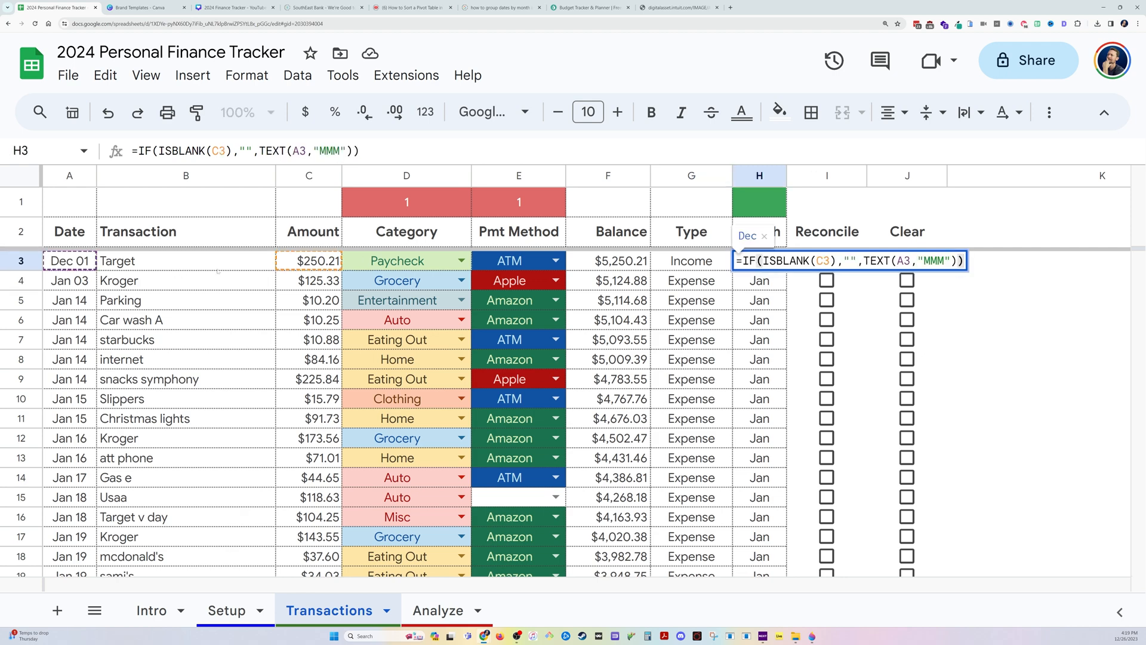
drag(863, 261, 958, 261)
key(Escape)
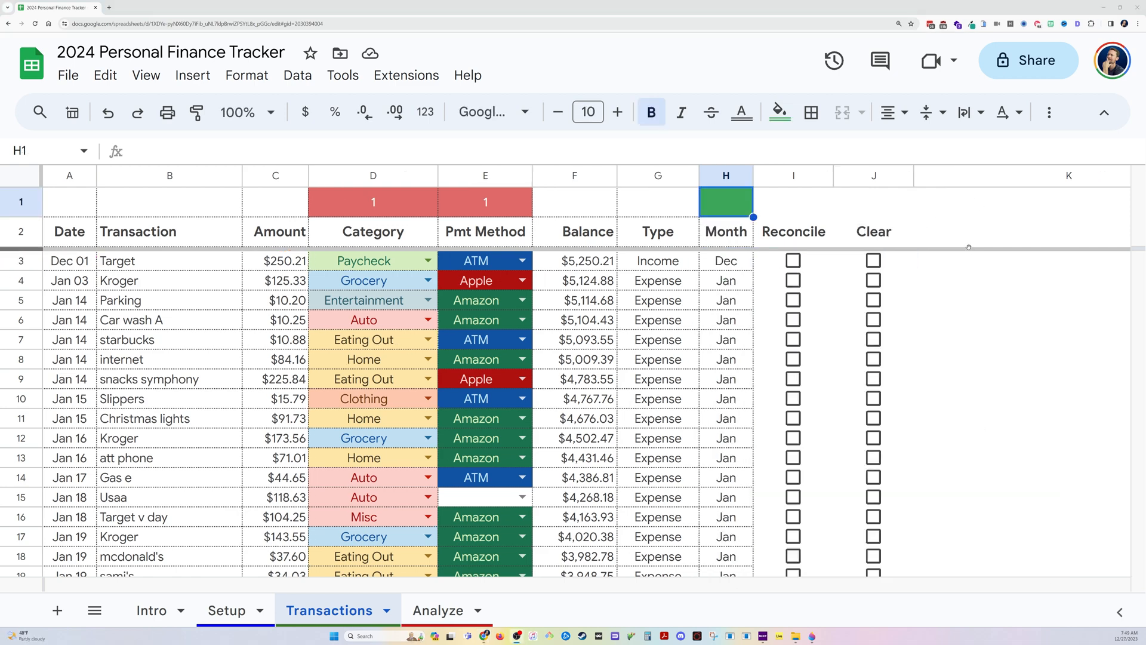
- Highlight the Reconcile and Clear columns, and tick and untick both checkboxes for the Target transaction
drag(793, 176, 889, 179)
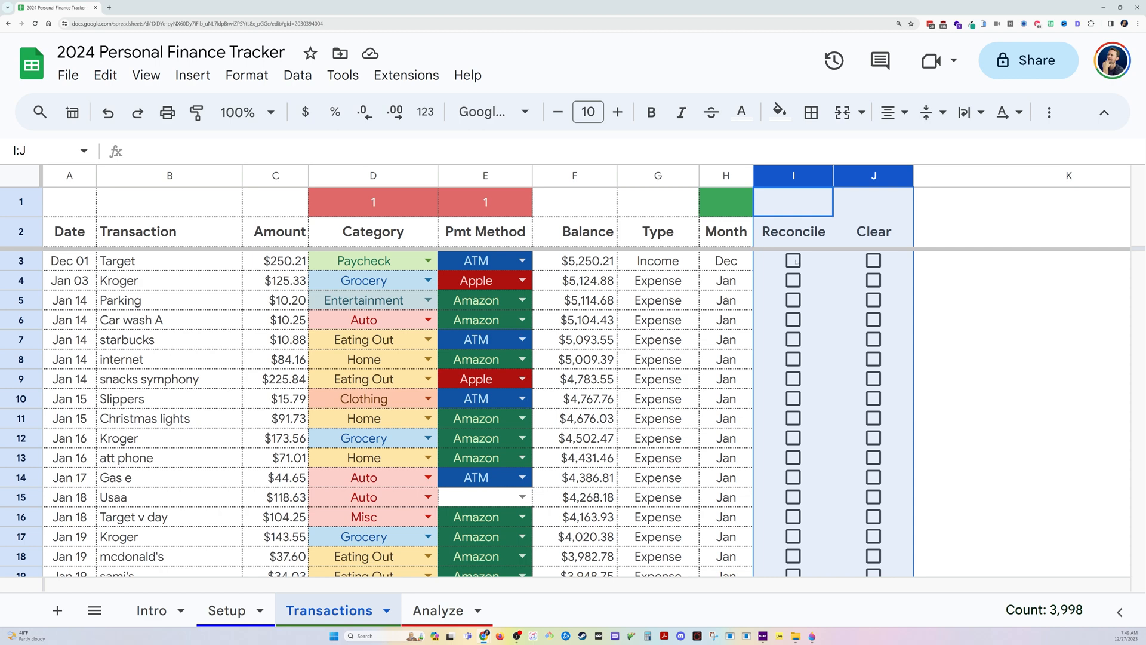
click(793, 260)
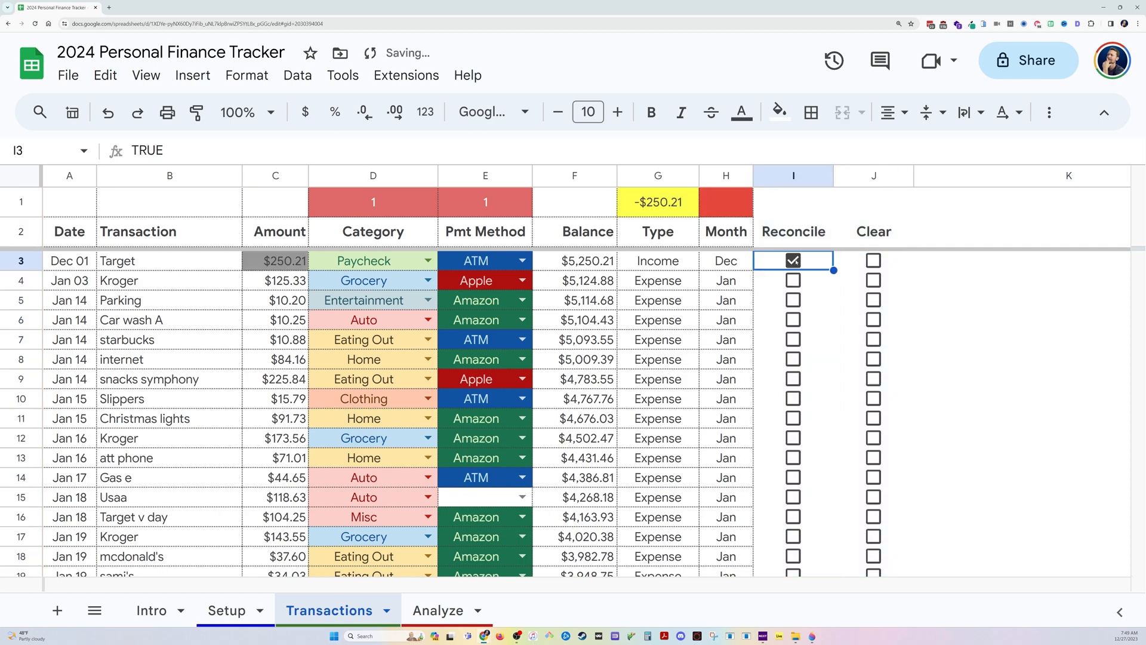
click(873, 260)
click(794, 261)
click(873, 261)
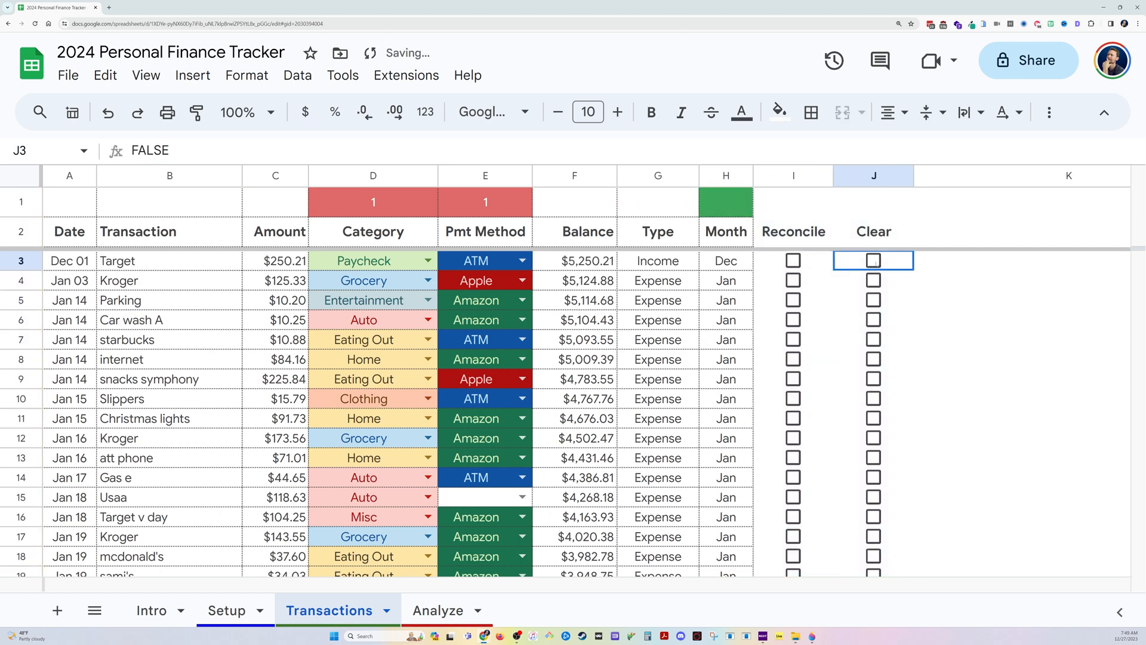
- Mark the transactions in rows 3 to 6 as reconciled and inspect the reconciliation formula in G1
click(793, 280)
click(793, 261)
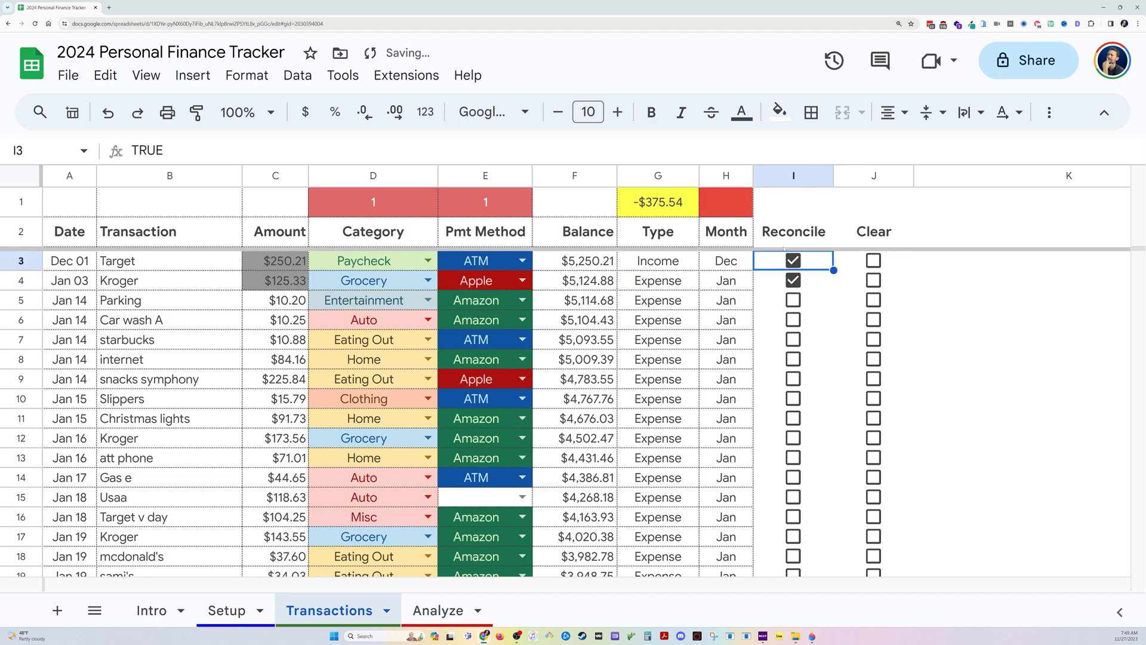
click(657, 203)
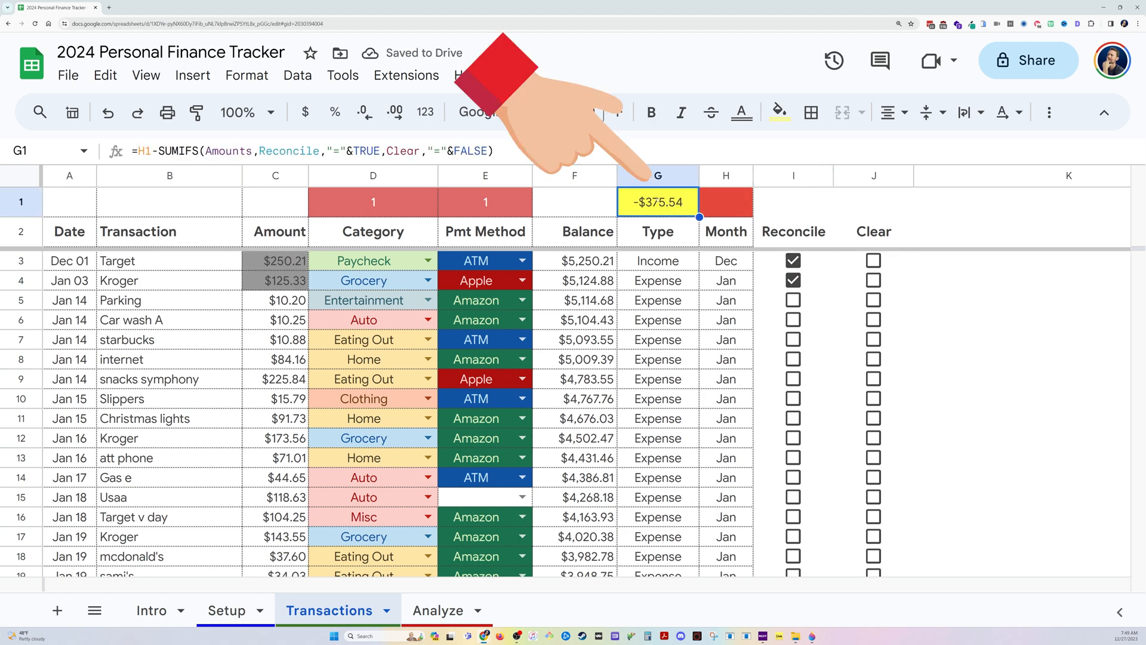
click(794, 301)
click(793, 320)
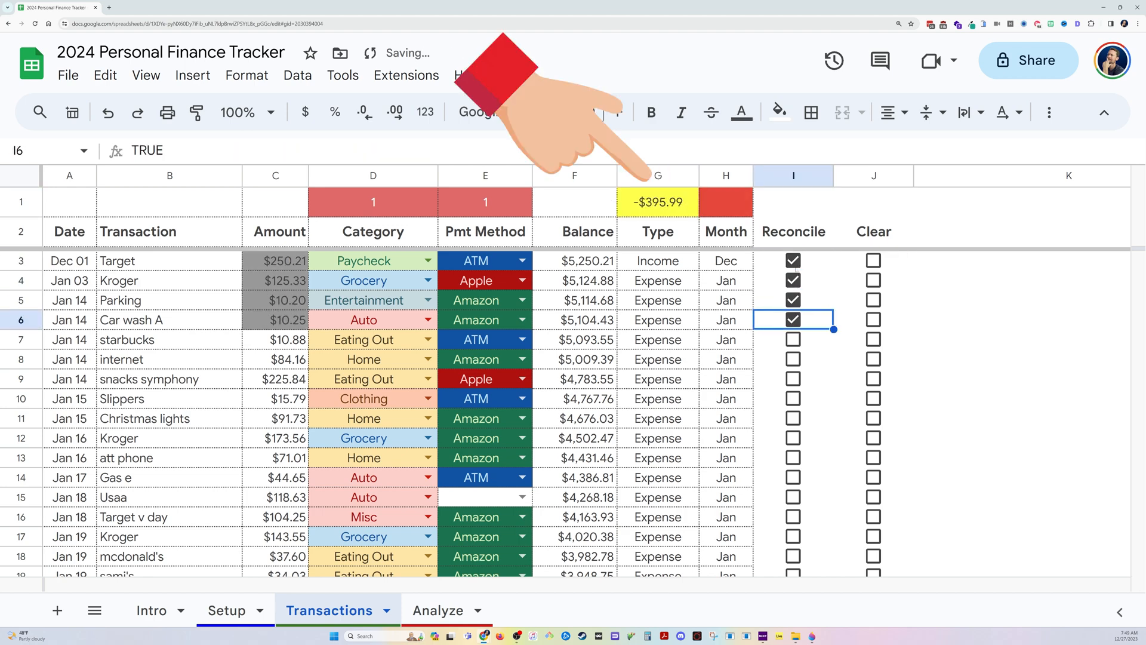
- Clear the Reconcile checkboxes of the transactions in rows 3 to 6
click(794, 261)
click(793, 281)
click(793, 300)
click(793, 320)
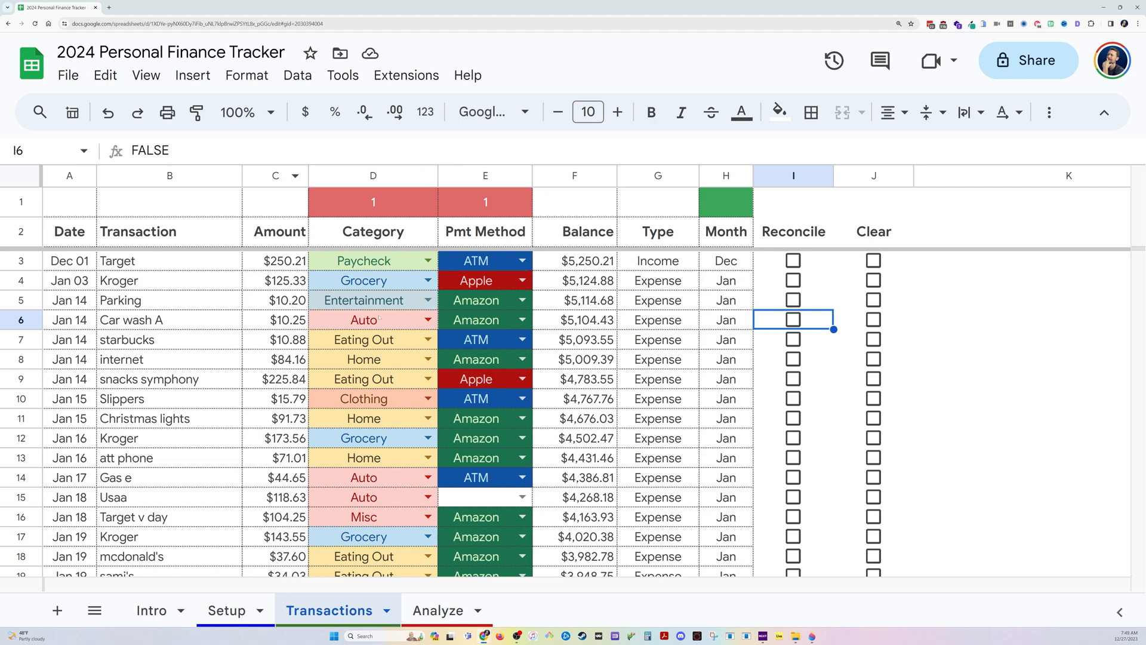
- Sum the Parking, Car wash A and internet amounts by selecting them, and enter 104.61 in H1 as the reconciliation amount
drag(275, 300, 275, 319)
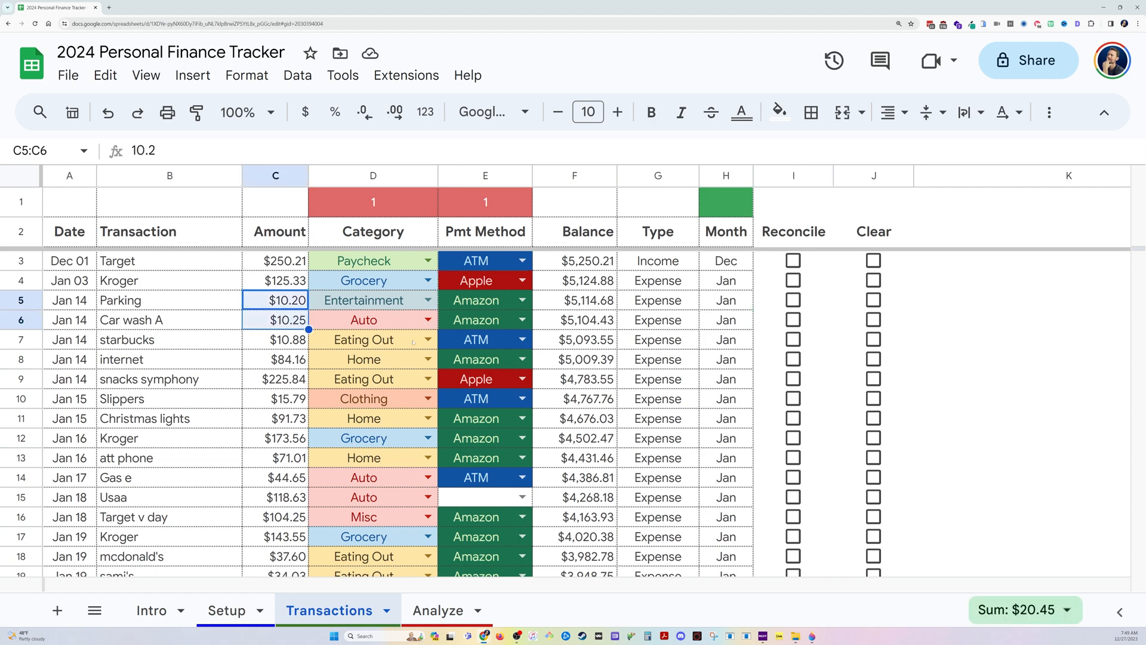
ctrl+click(292, 359)
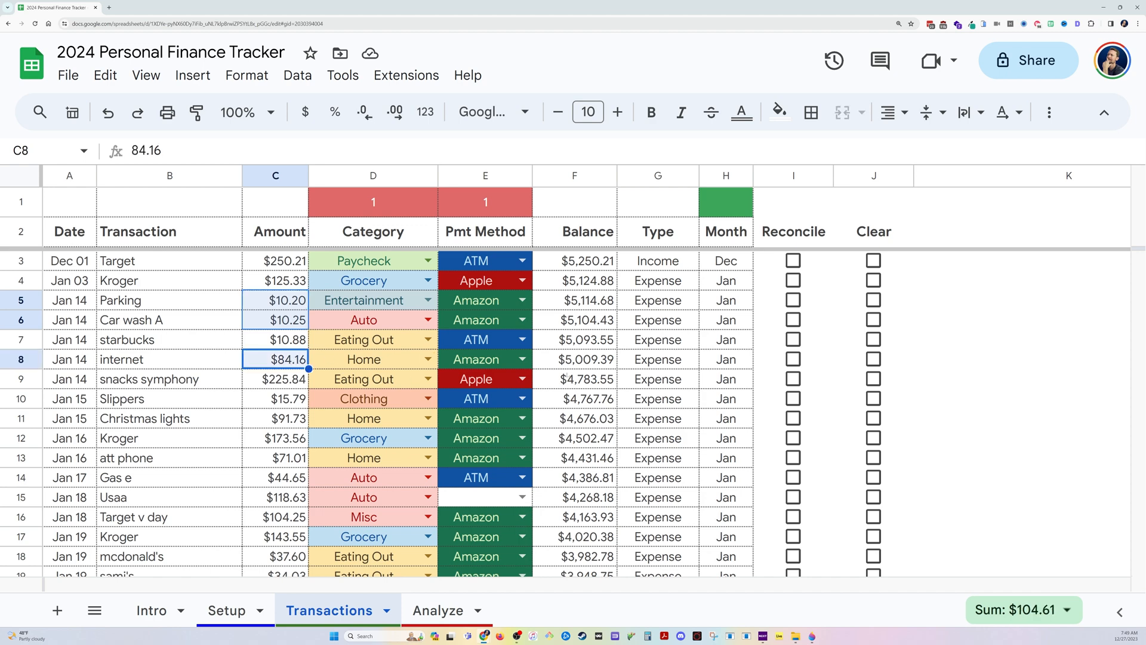
click(723, 204)
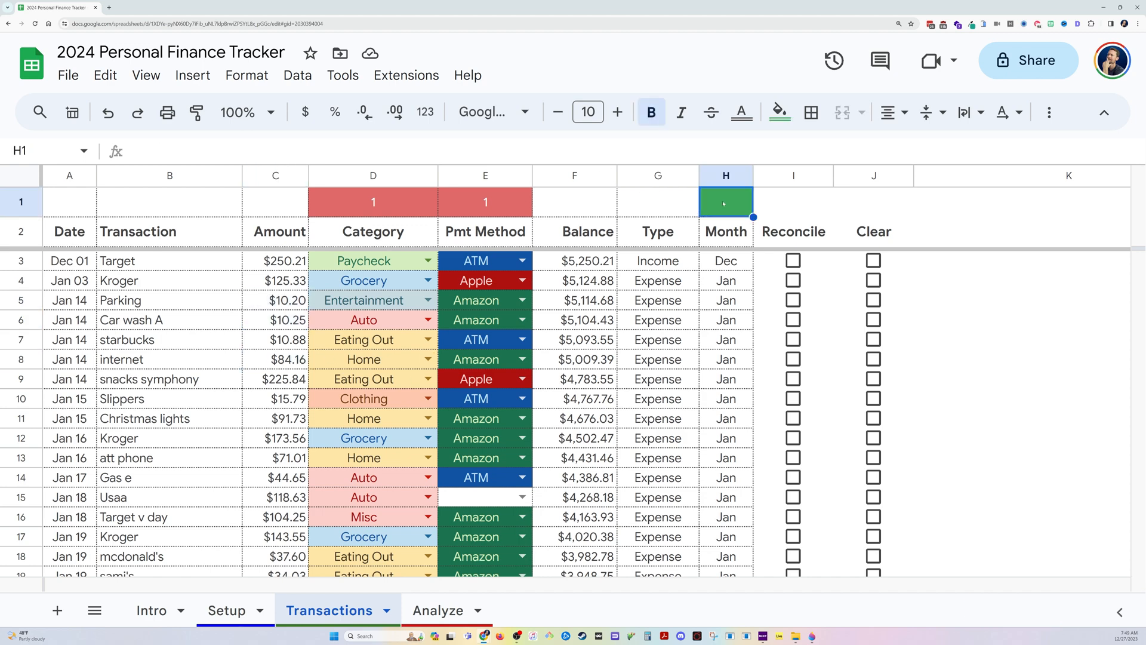
text(104)
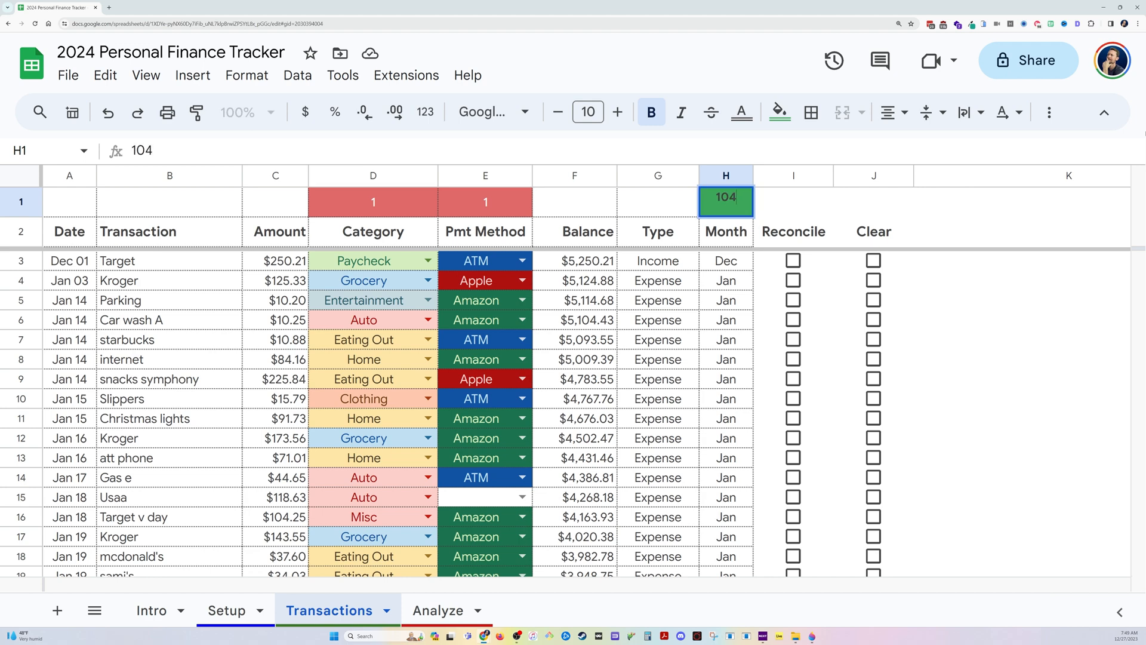
text(.61)
key(Return)
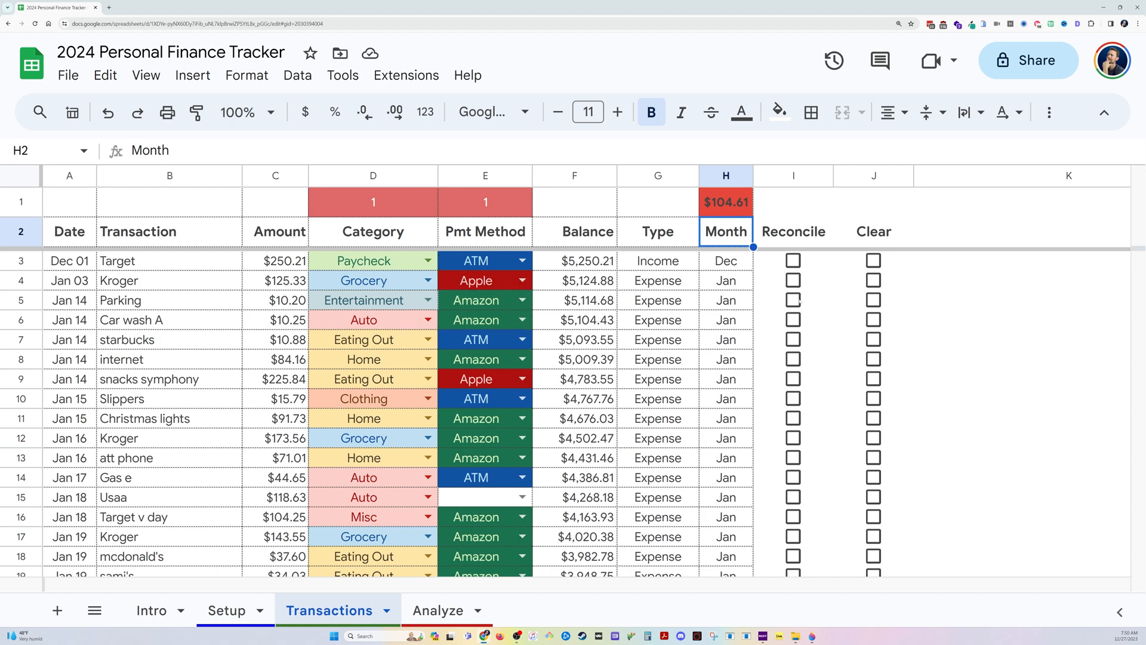
- Mark the Parking, Car wash A and internet transactions in rows 5, 6 and 8 as reconciled
click(795, 300)
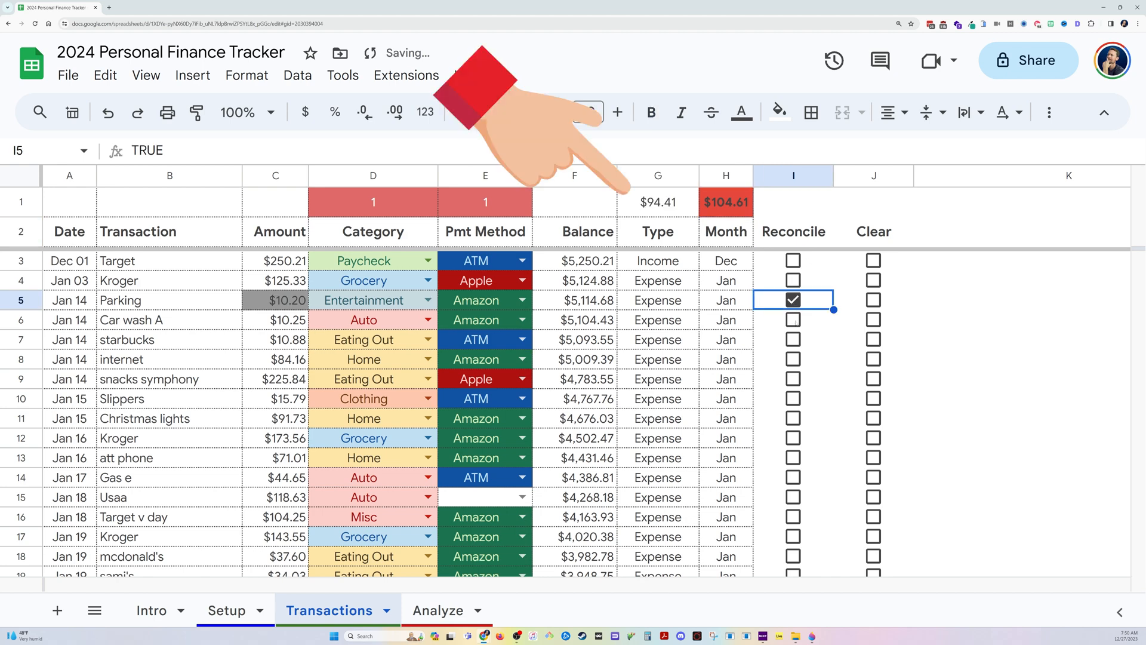
click(794, 319)
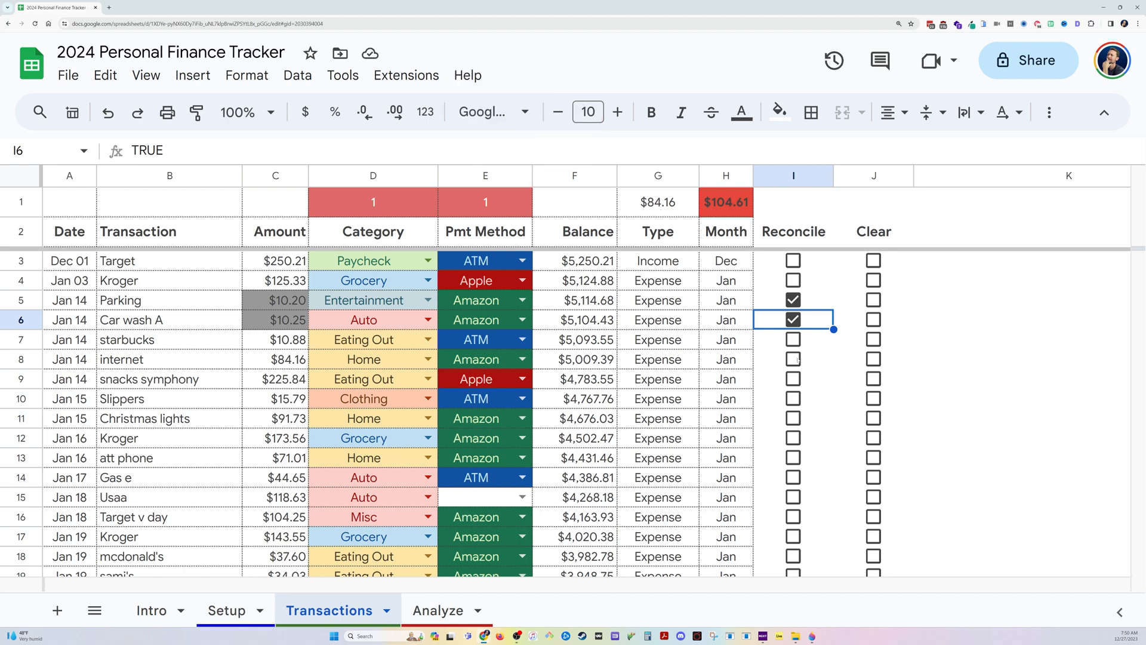
click(794, 359)
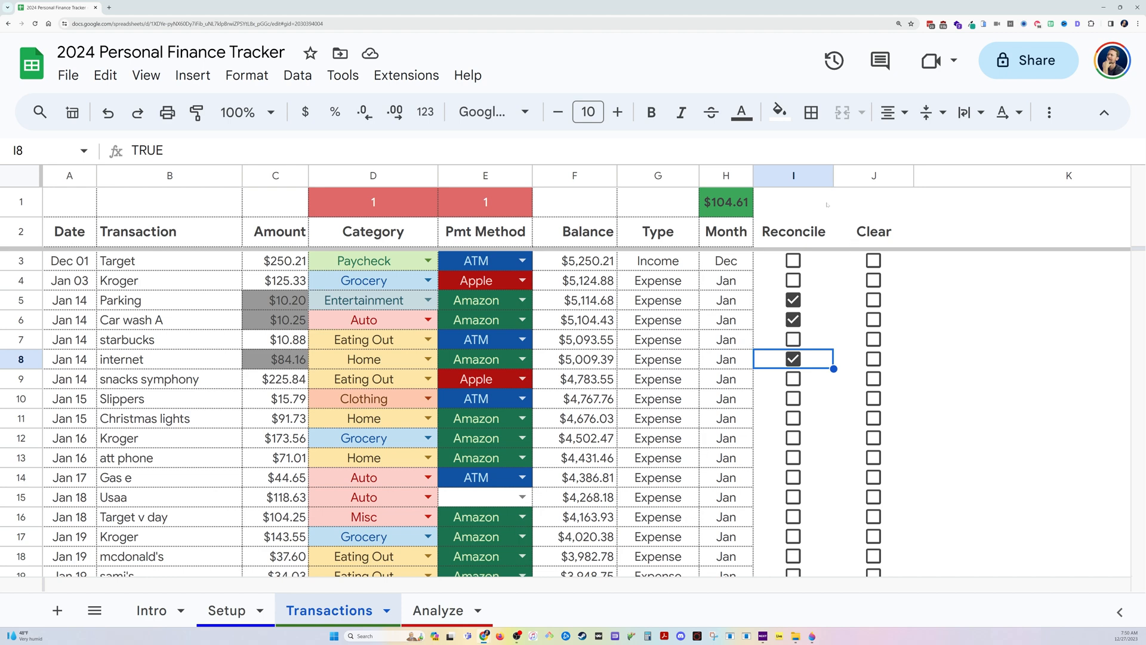
- Mark the Parking, Car wash A and internet transactions in rows 5, 6 and 8 as cleared, and delete the reconciliation amount in H1
click(874, 300)
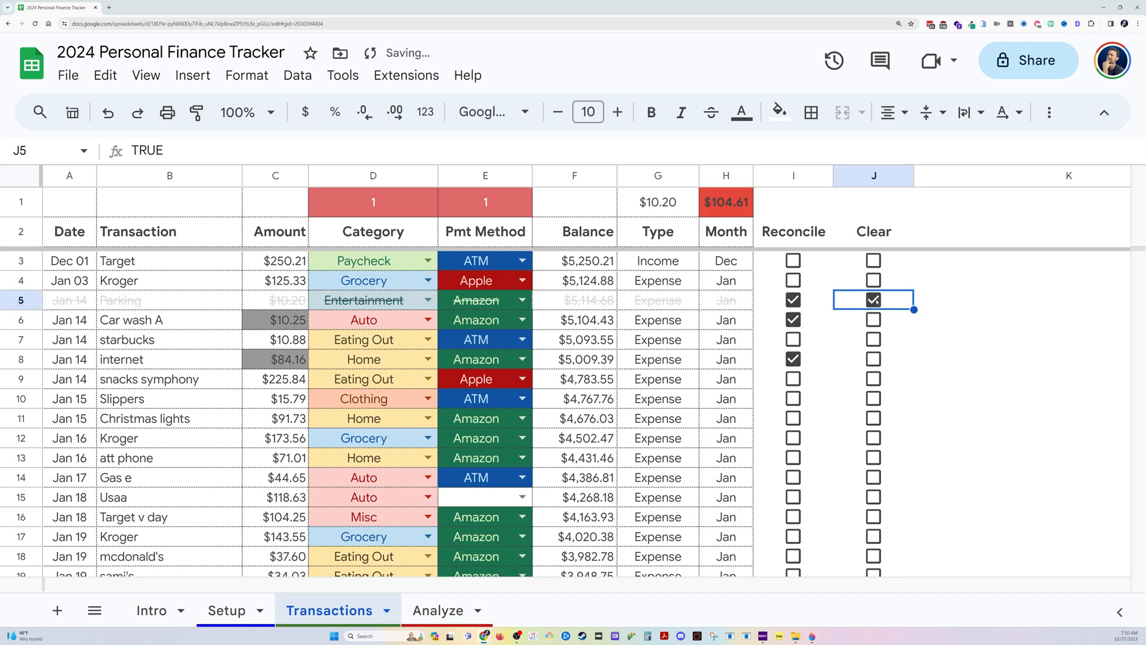
click(874, 320)
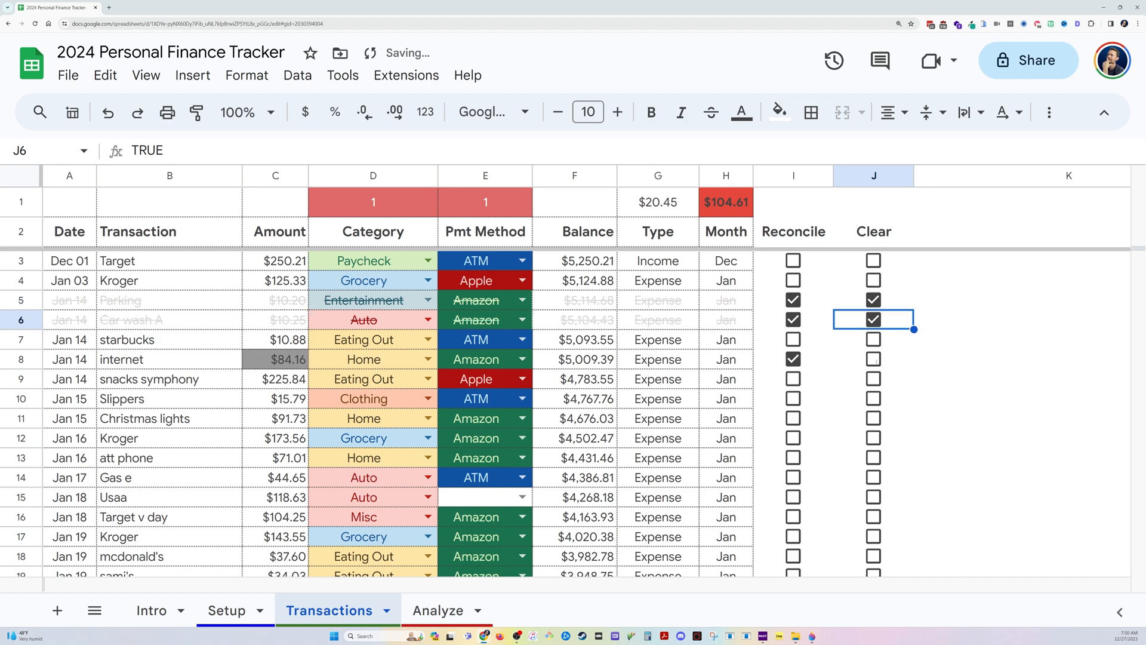
click(874, 359)
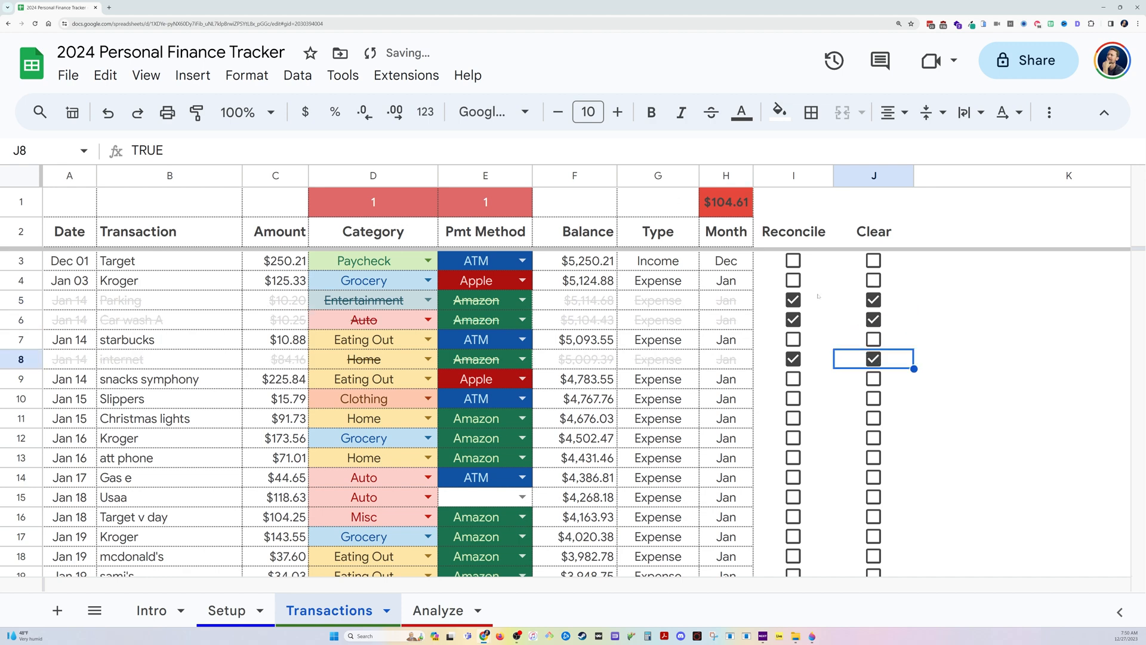
click(737, 202)
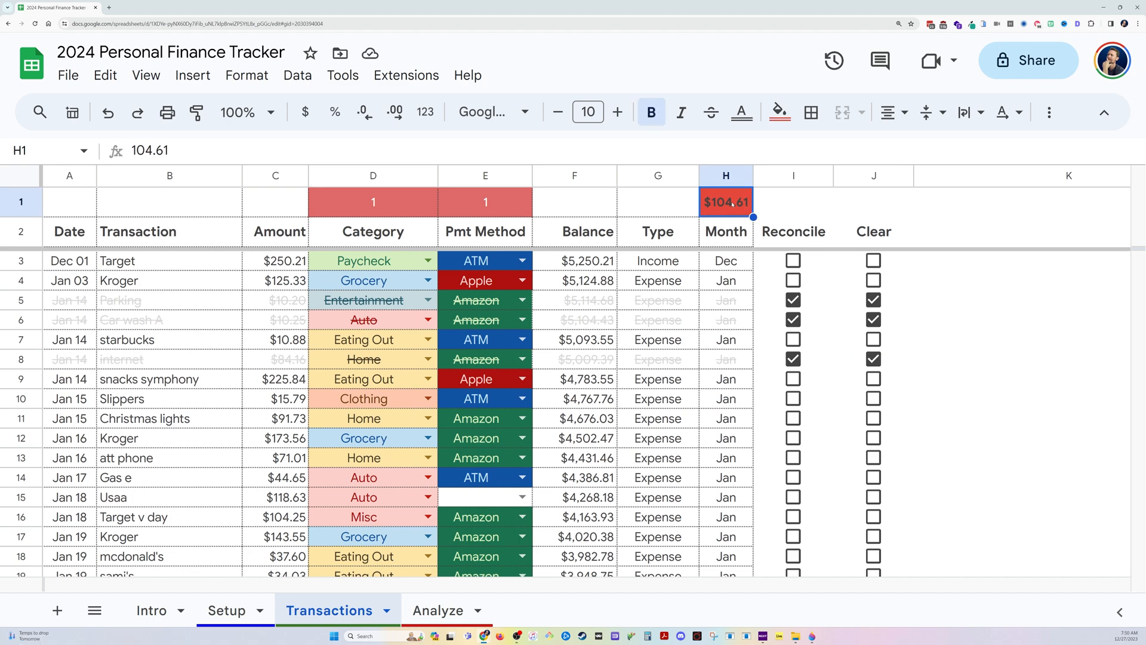
key(Delete)
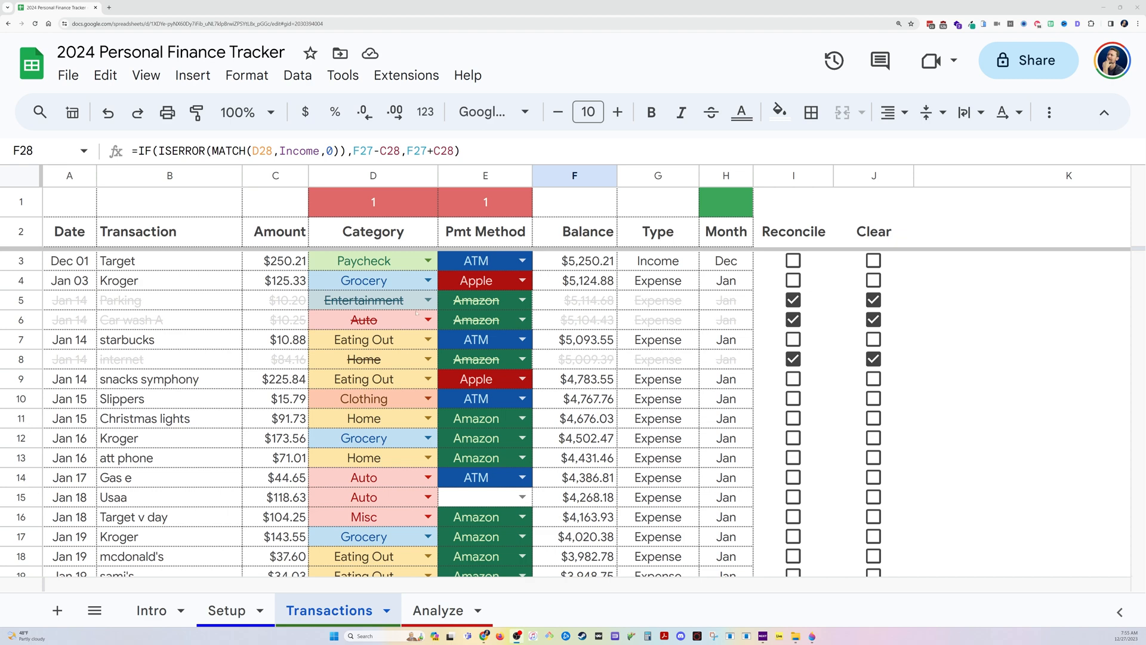
- View the payment method options for the Target transaction in E3 without changing the selection
click(503, 256)
key(Return)
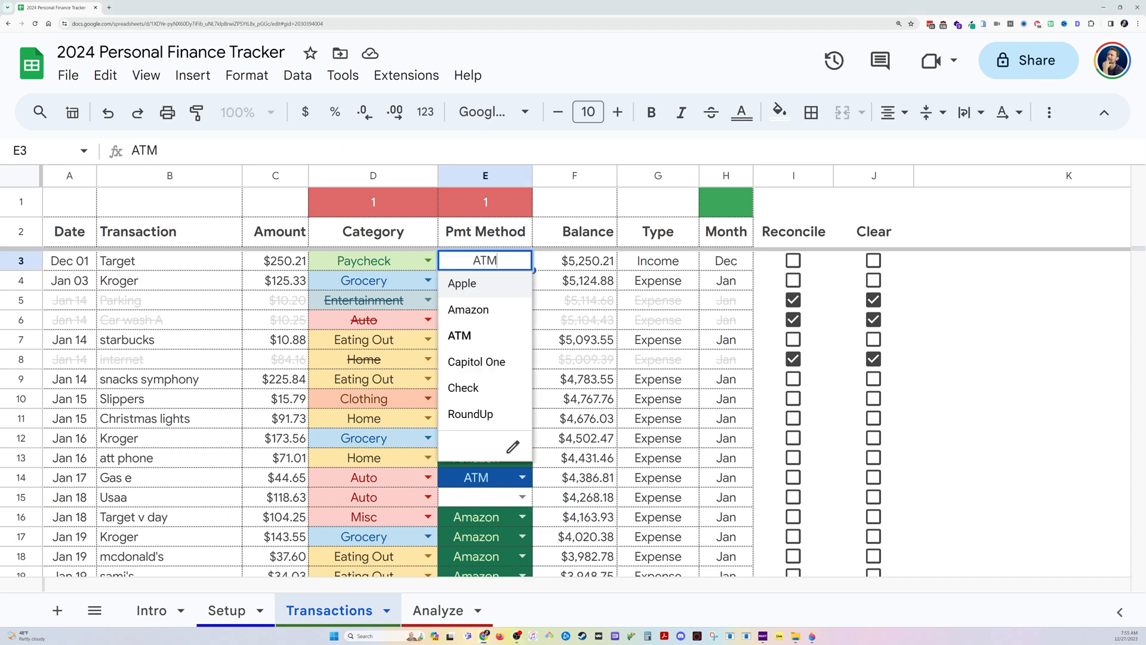
key(Escape)
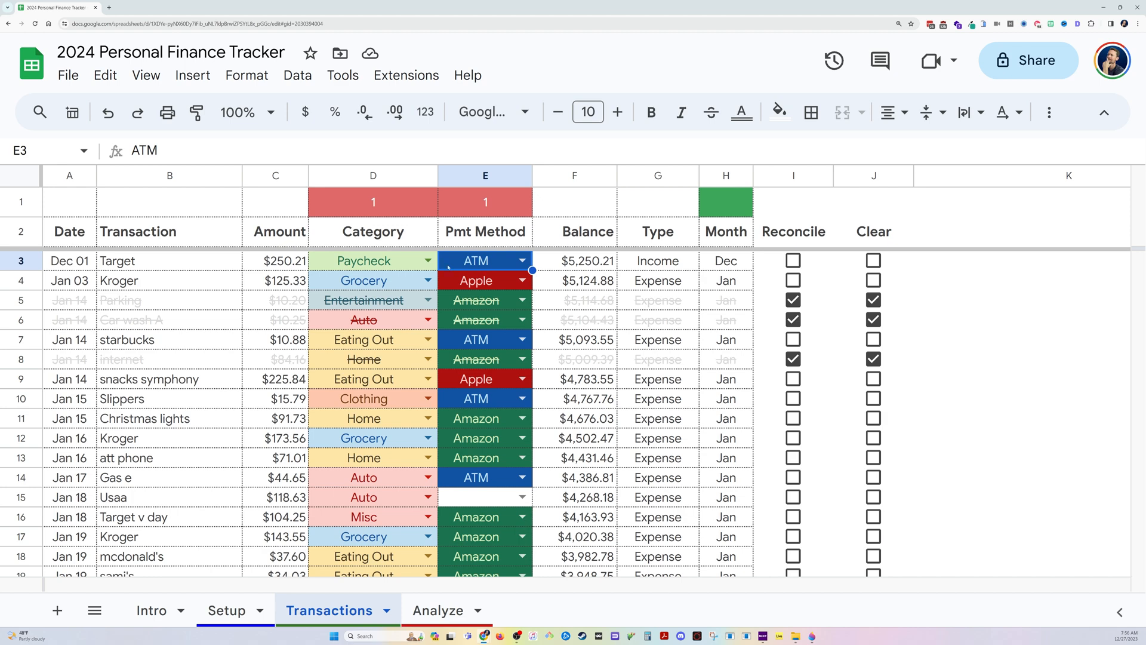
- Inspect the COUNTIFS formula in D1, examining its ATM criterion and the month-matching part
click(411, 204)
click(467, 200)
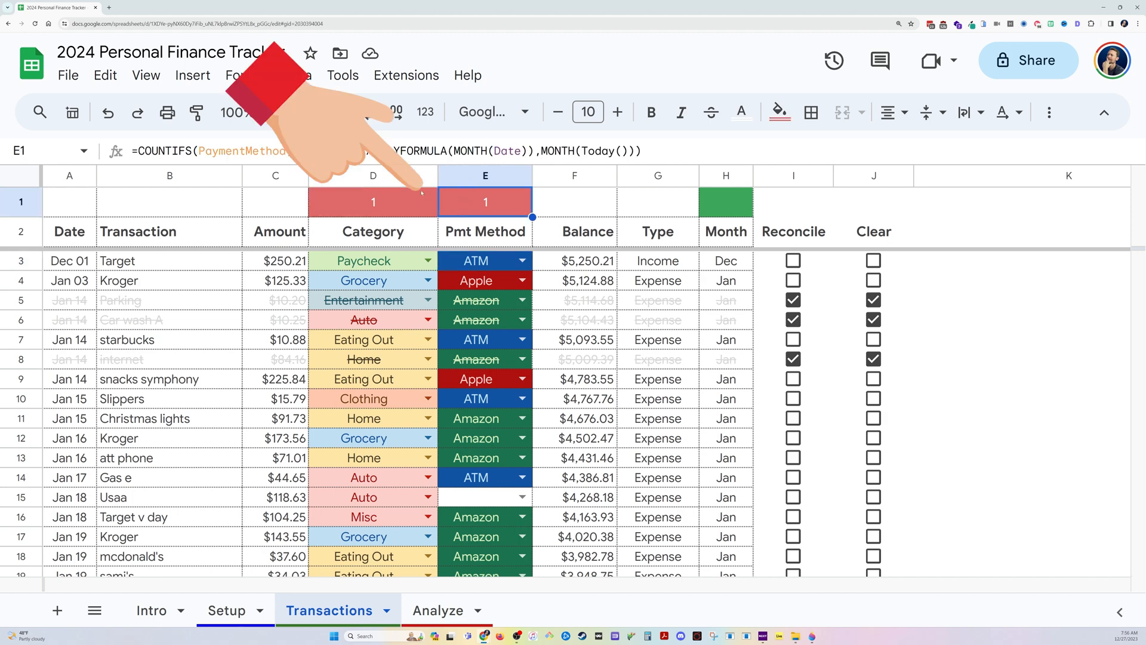
double_click(401, 197)
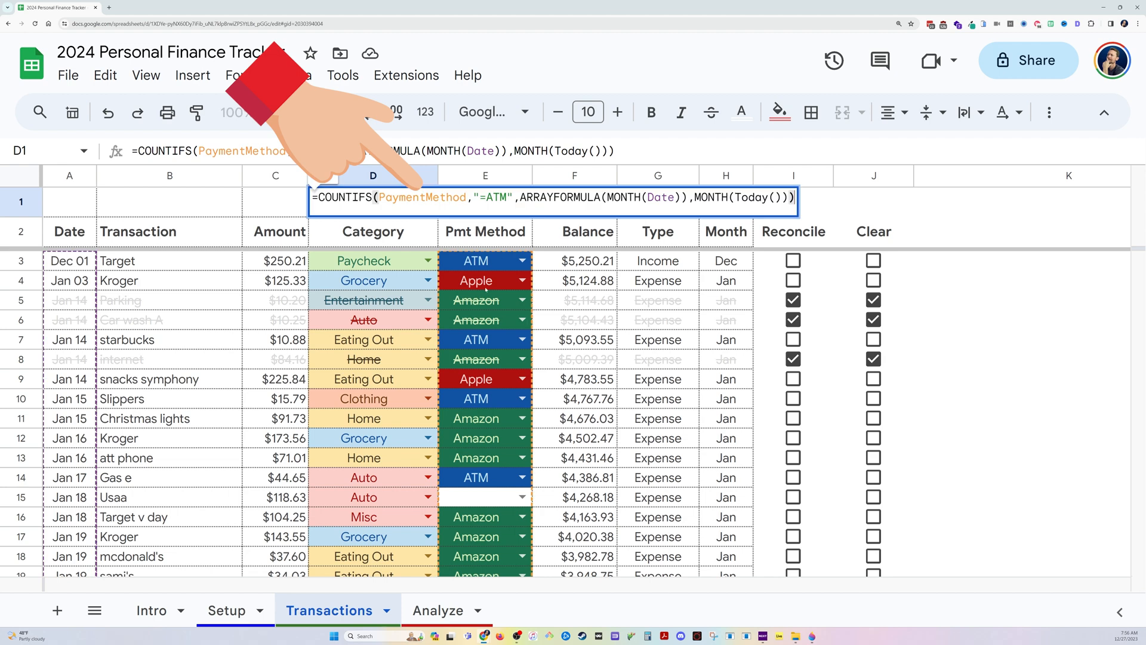
drag(473, 197, 512, 197)
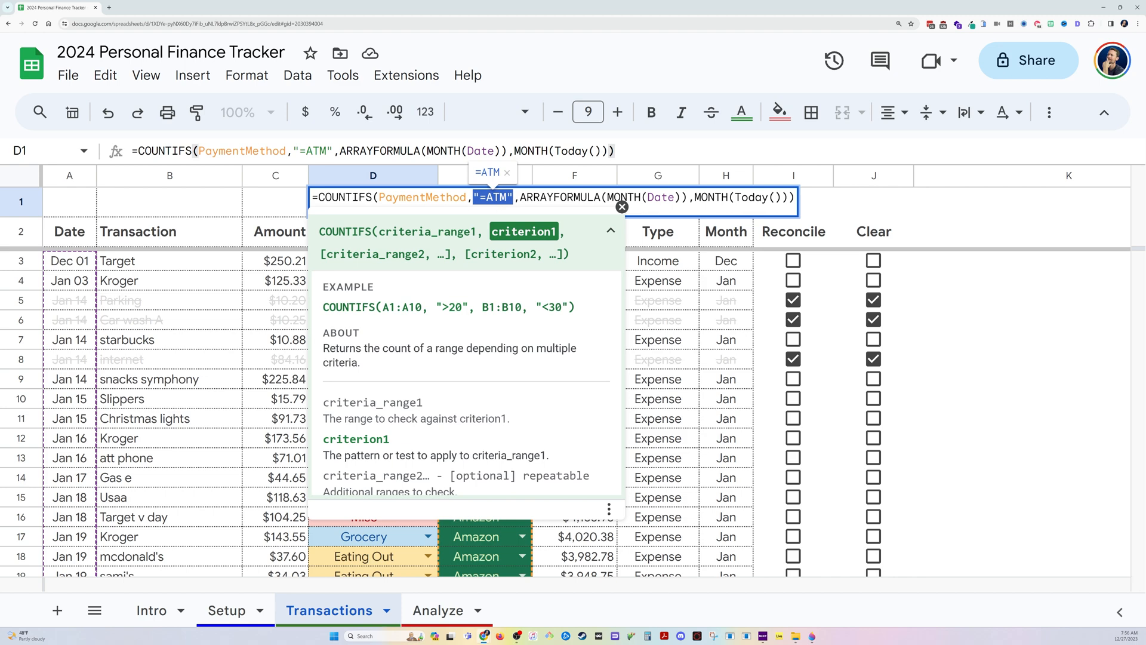
drag(520, 197, 777, 212)
key(Escape)
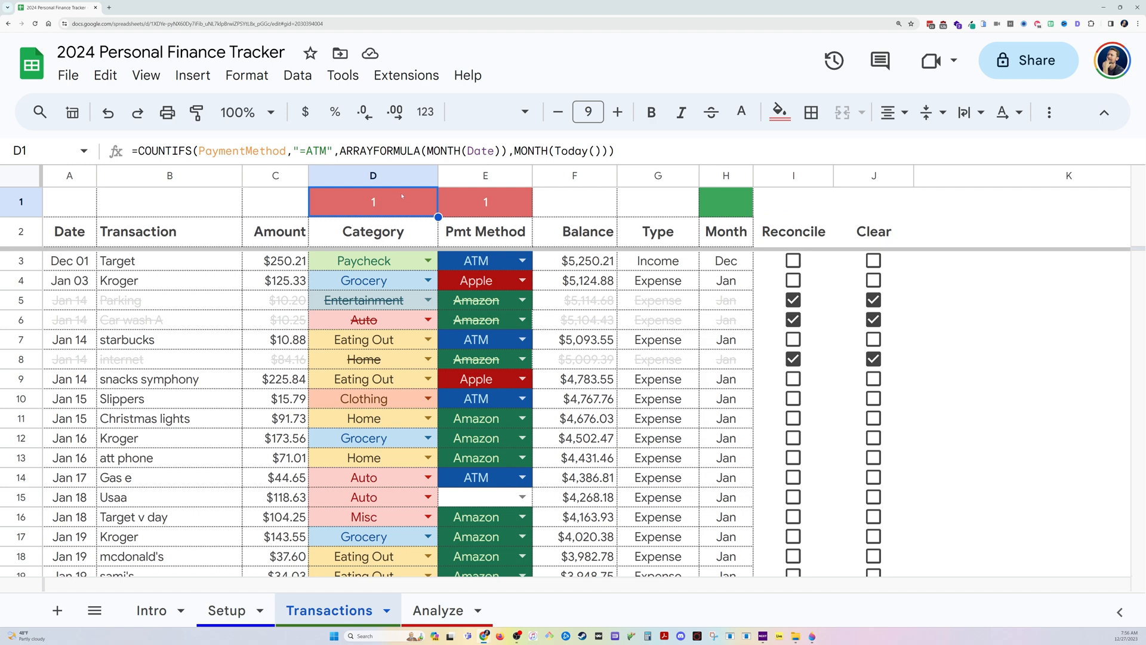
- Inspect the COUNTIFS formula in E1 that counts the current month's RoundUp transactions
click(486, 201)
double_click(486, 201)
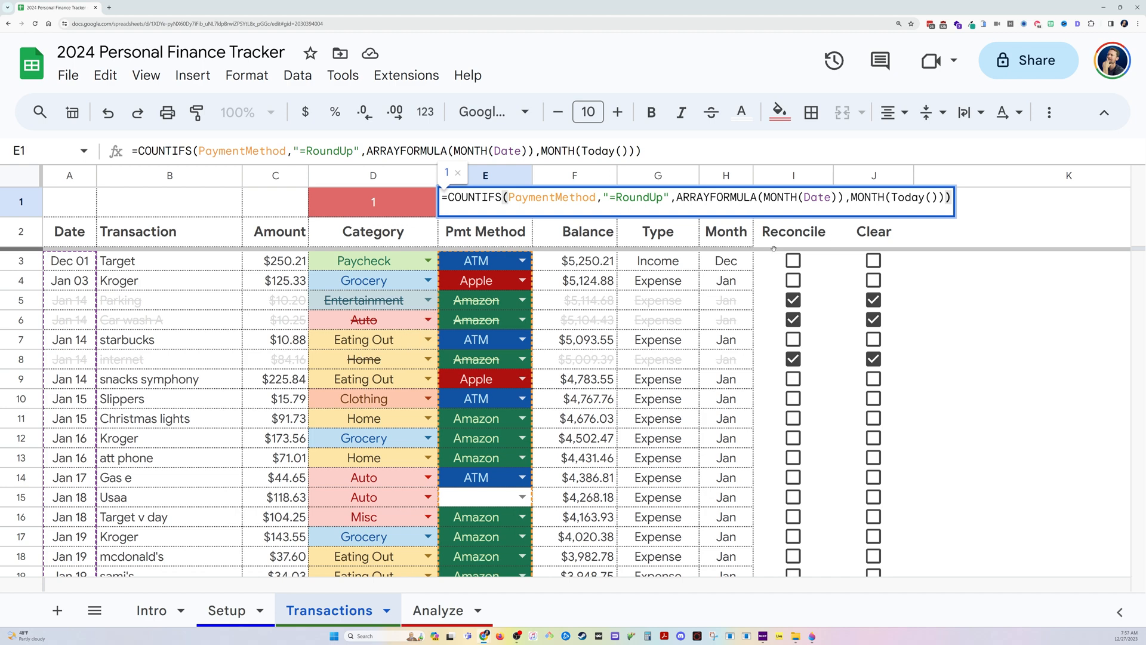
key(Escape)
- Copy the round transaction in A29:E29 into the first empty row, row 31
scroll(552, 312, down, 5)
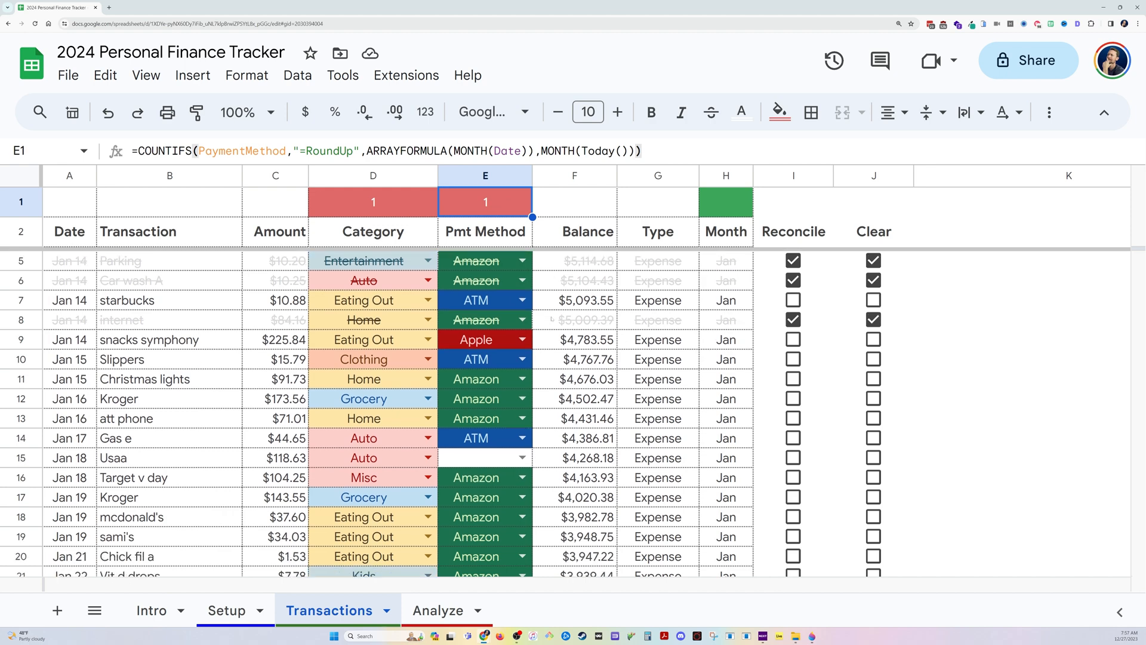
scroll(551, 319, down, 3)
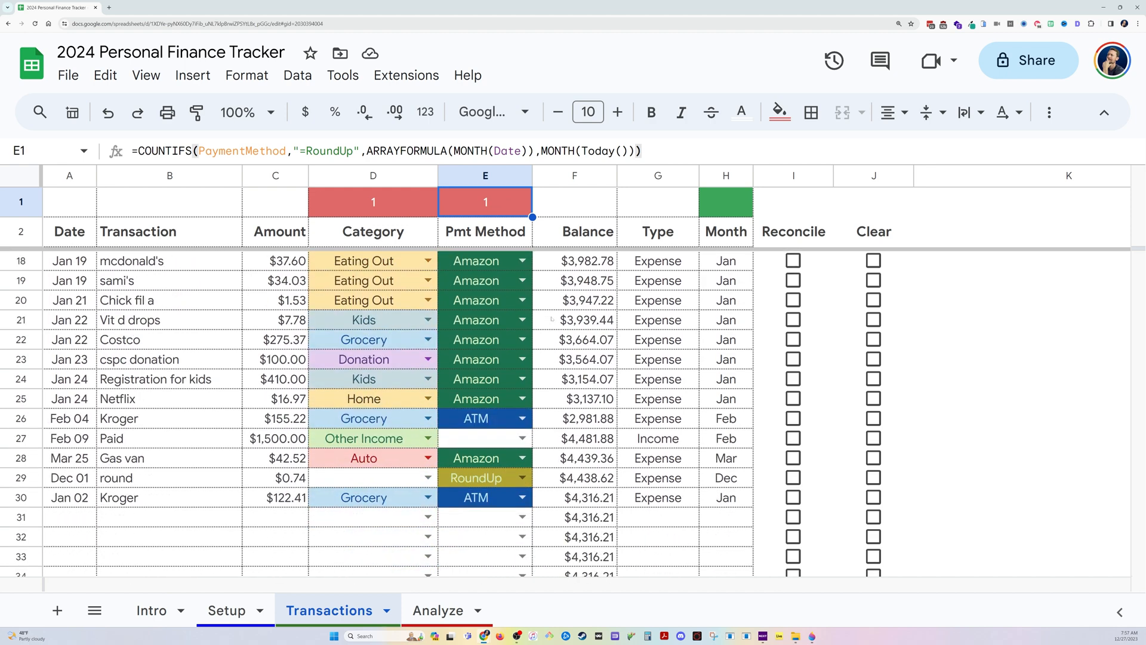
click(113, 460)
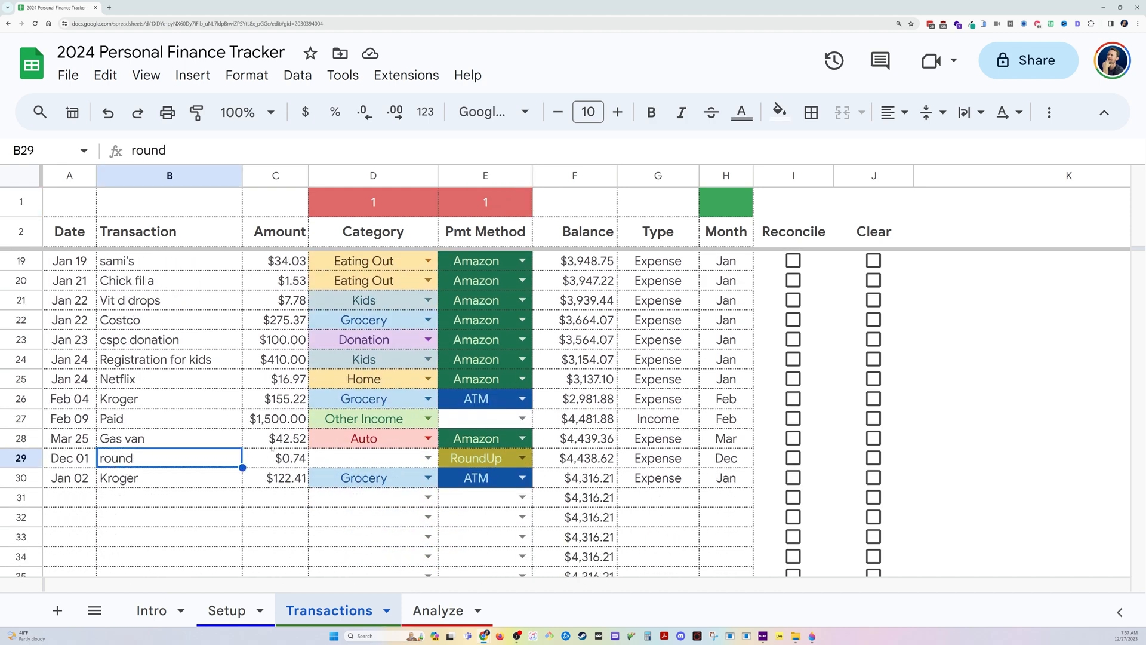
key(Right)
click(24, 459)
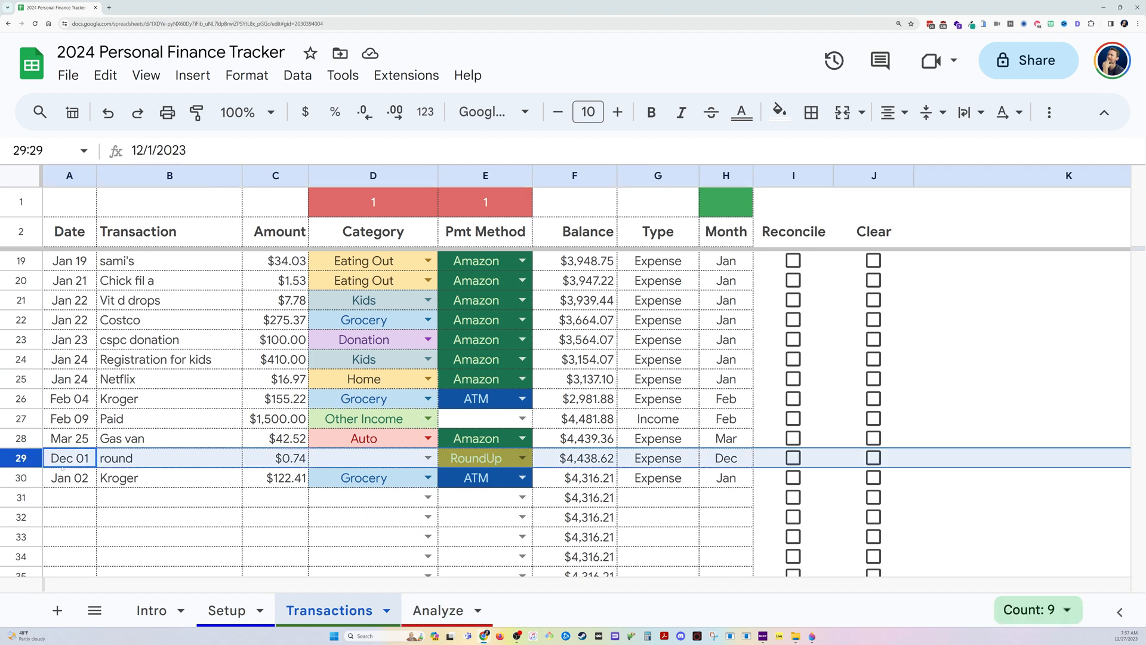
drag(62, 464, 489, 460)
key(ctrl+c)
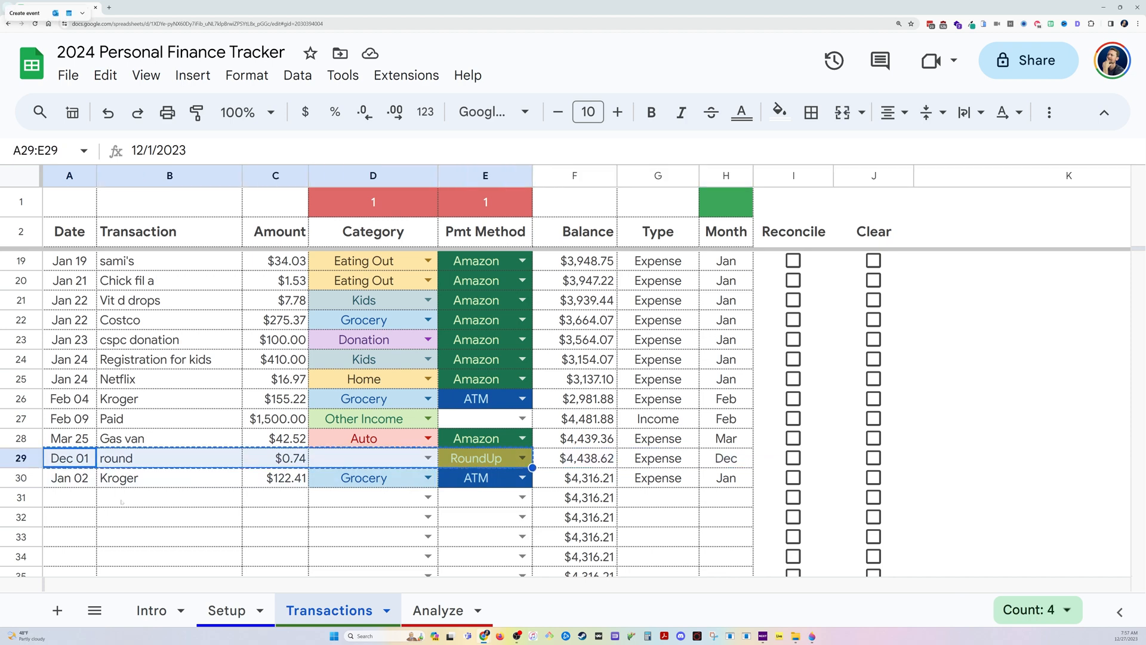
key(ctrl+v)
click(46, 501)
key(ctrl+v)
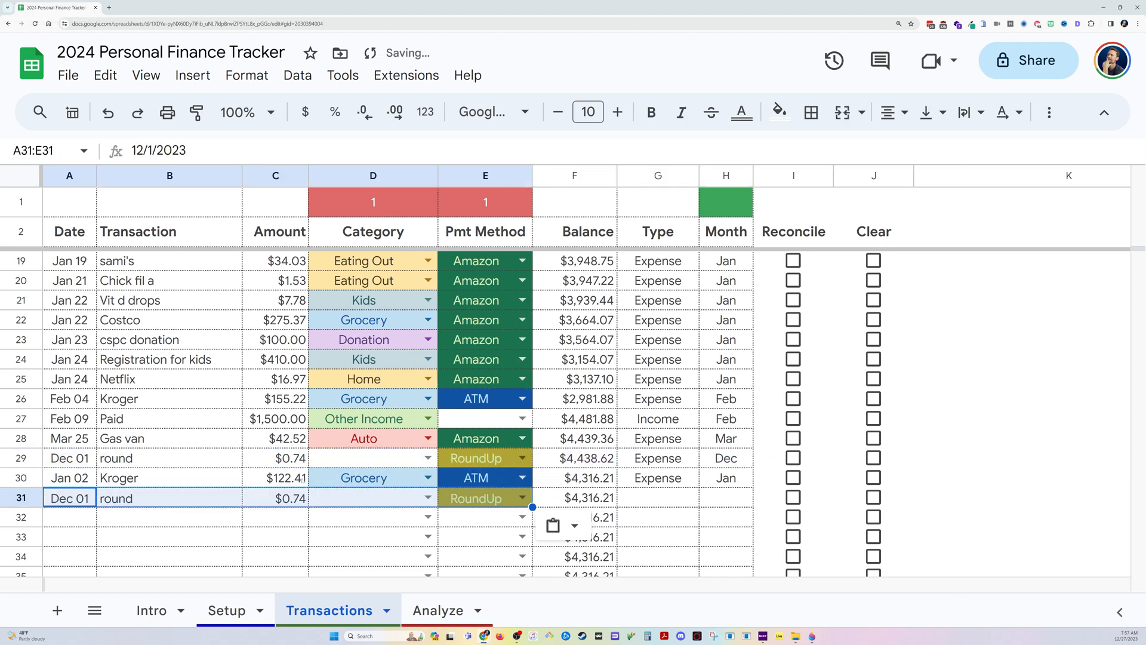
- Paste the copied round transaction over the rows below so that it fills A31:E44
scroll(523, 458, down, 1)
scroll(521, 476, down, 1)
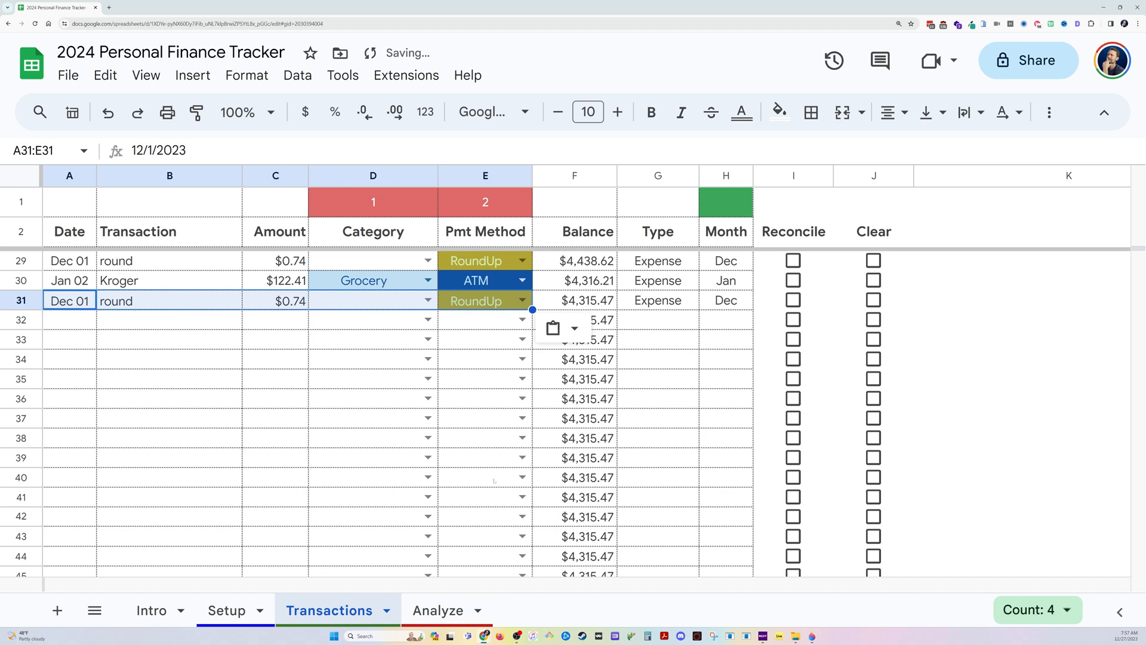
shift+click(493, 481)
key(ctrl+v)
scroll(481, 487, down, 1)
shift+click(481, 487)
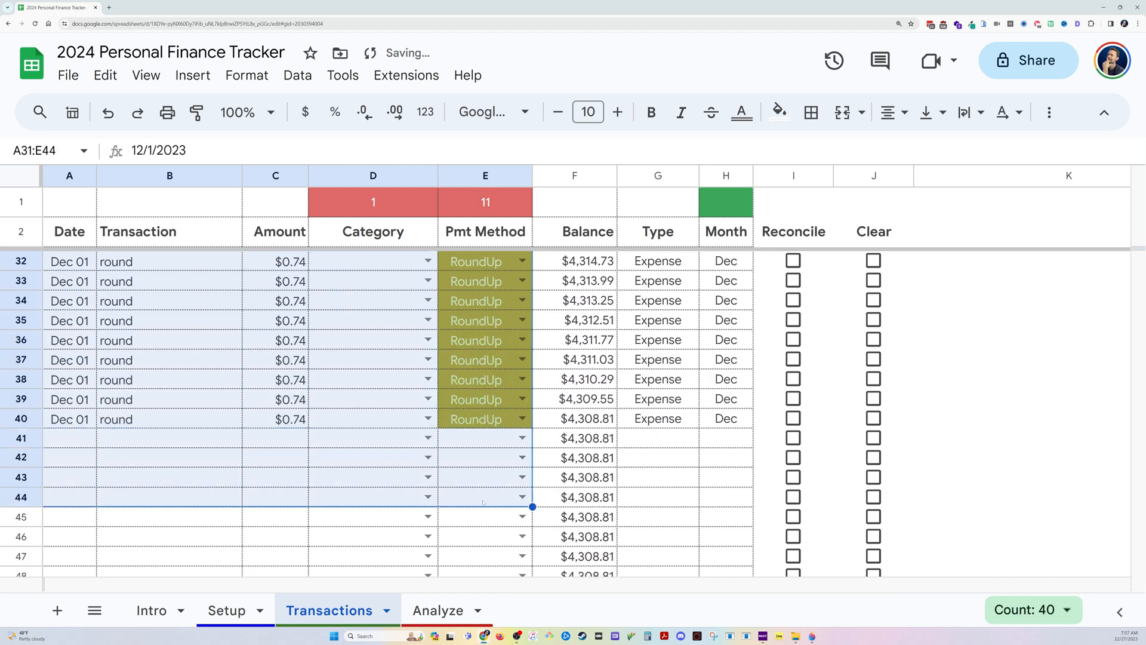
key(ctrl+v)
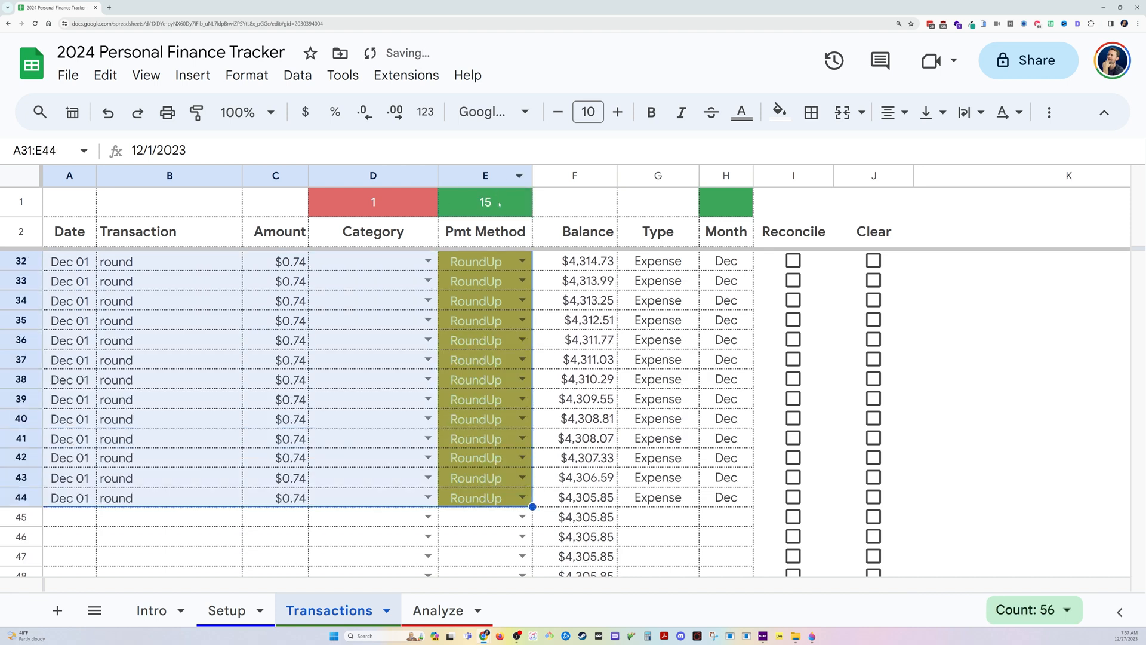
- Copy the Kroger ATM transaction in A30:E30 into row 45
scroll(370, 324, up, 2)
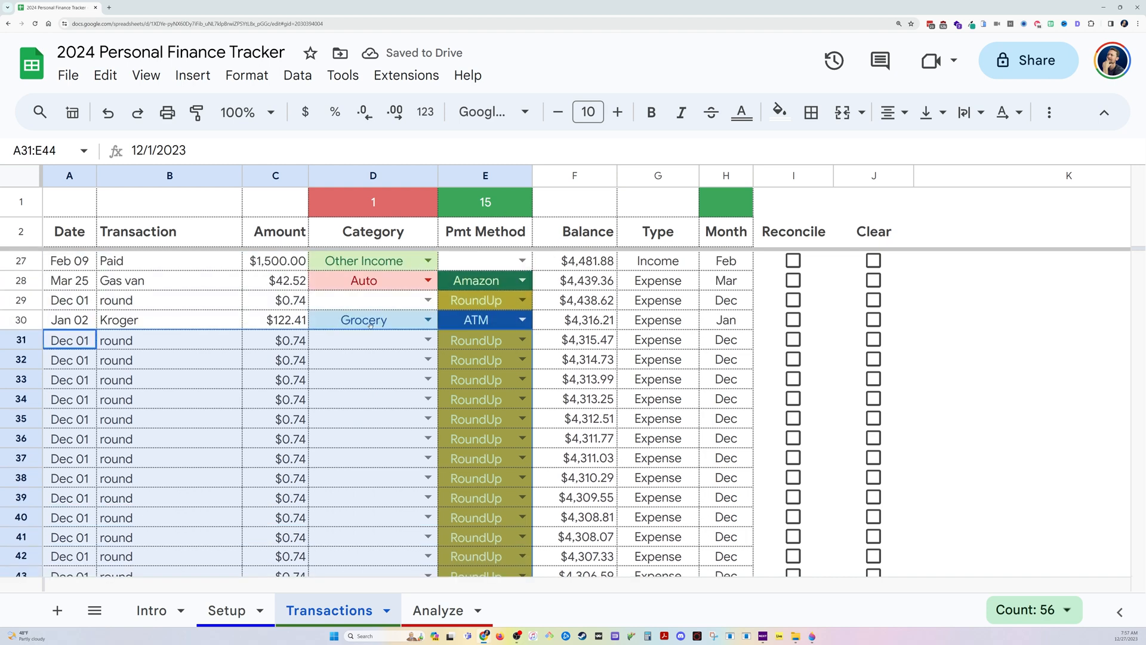
scroll(372, 210, up, 2)
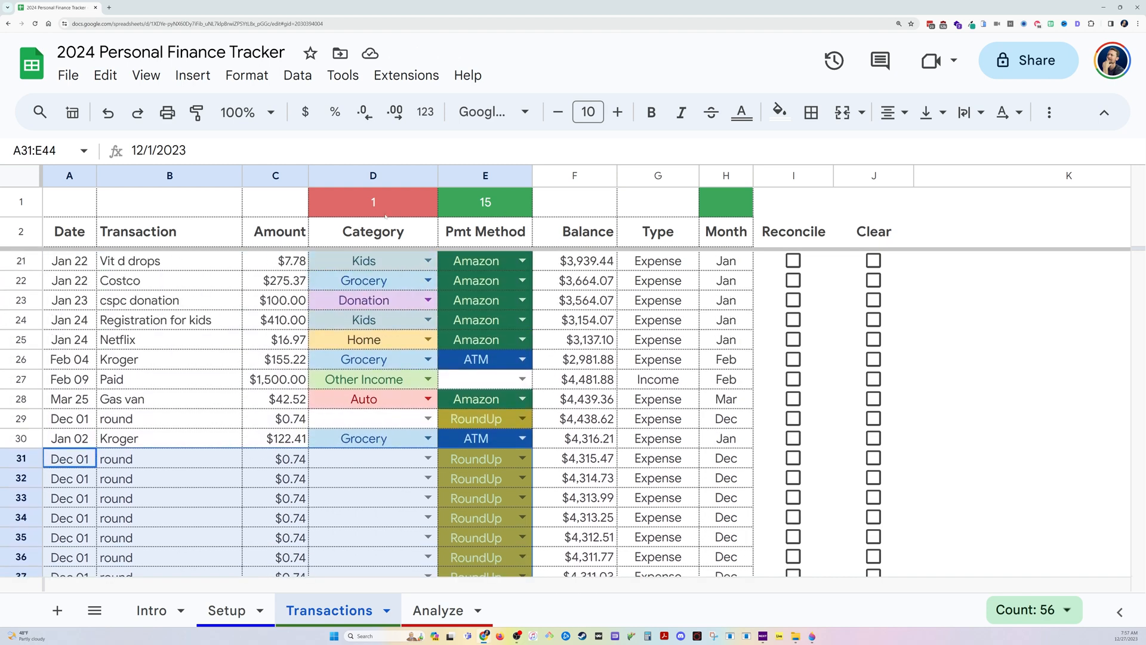
click(472, 420)
click(73, 438)
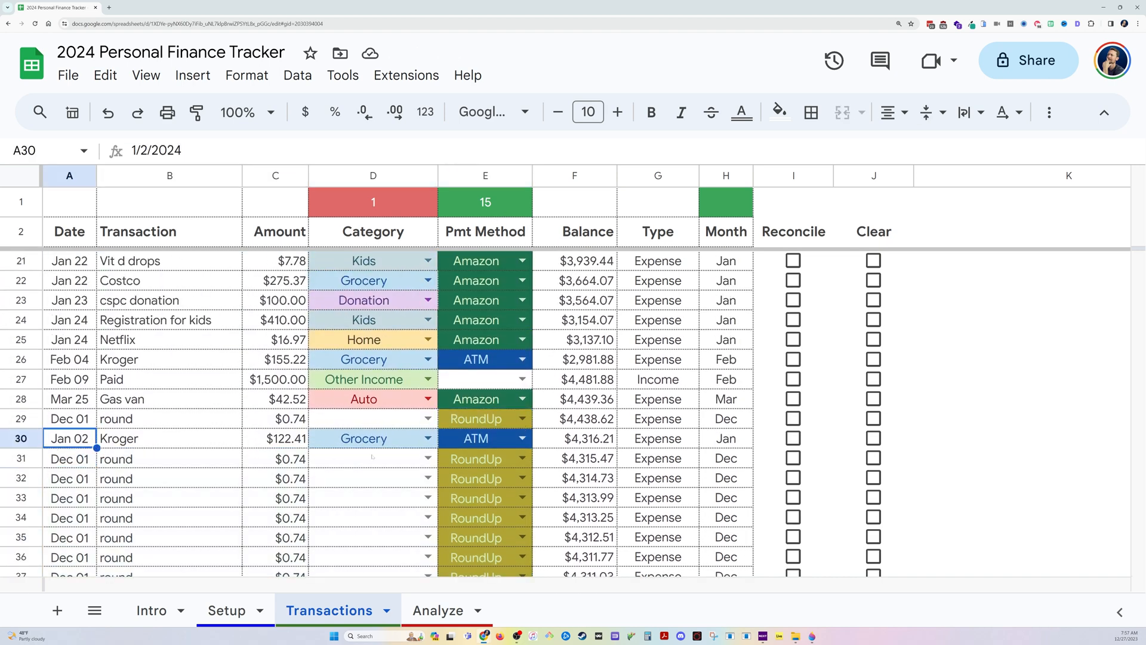
shift+click(465, 442)
key(ctrl+c)
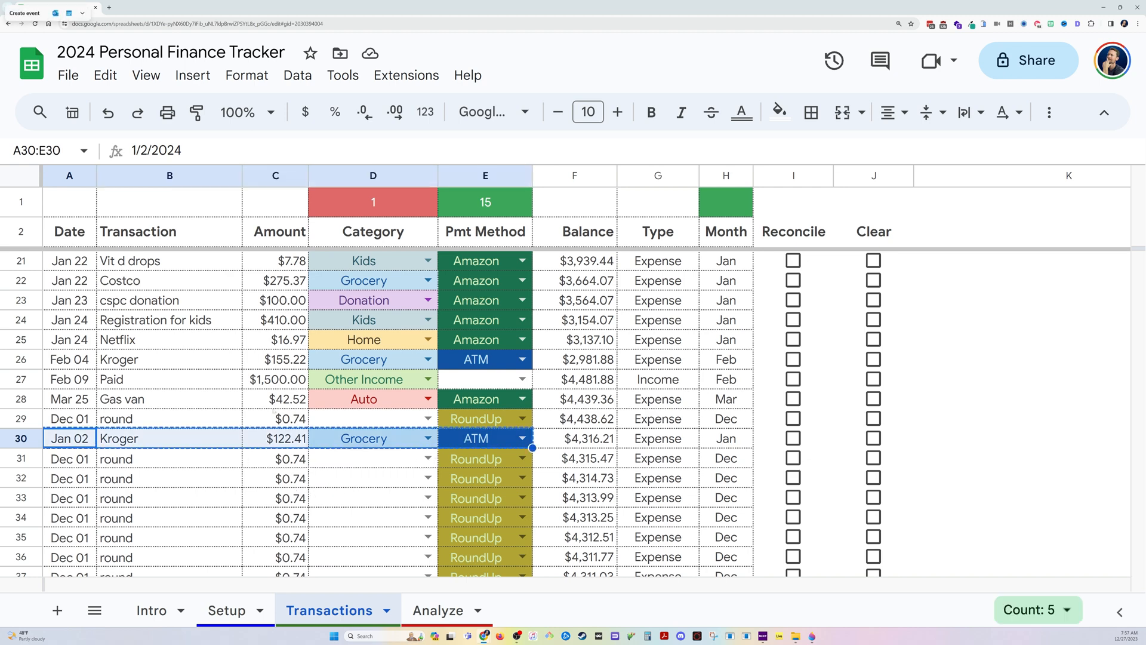
click(192, 500)
scroll(192, 501, down, 3)
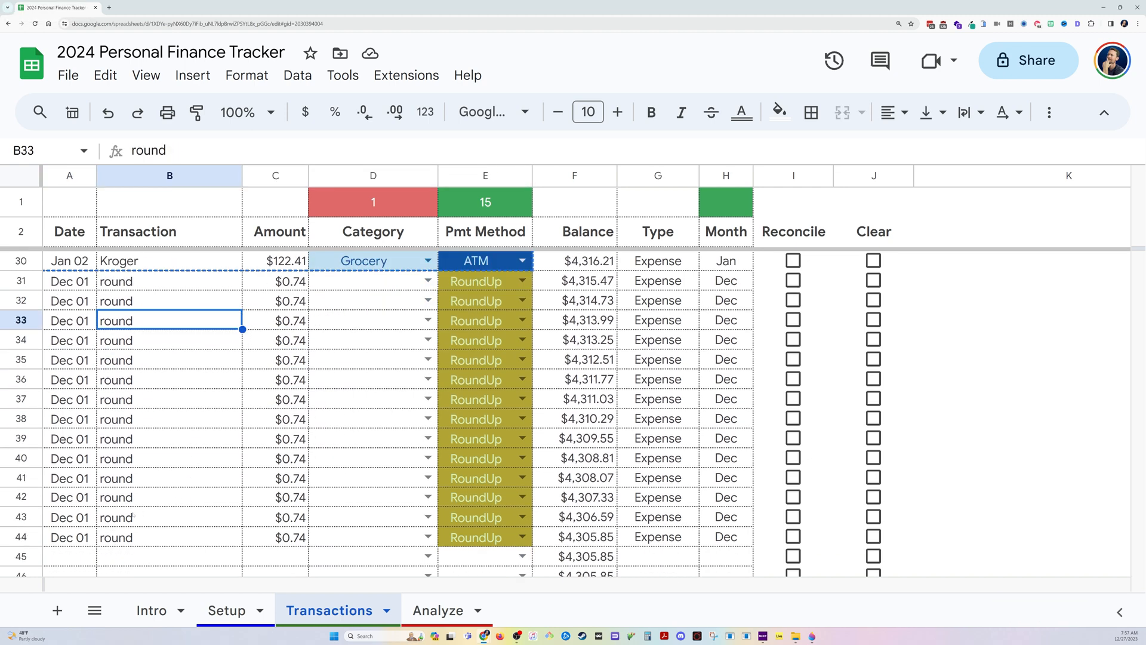
click(92, 554)
key(ctrl+v)
- Fill the Kroger transaction in row 45 down through row 51
scroll(328, 431, down, 4)
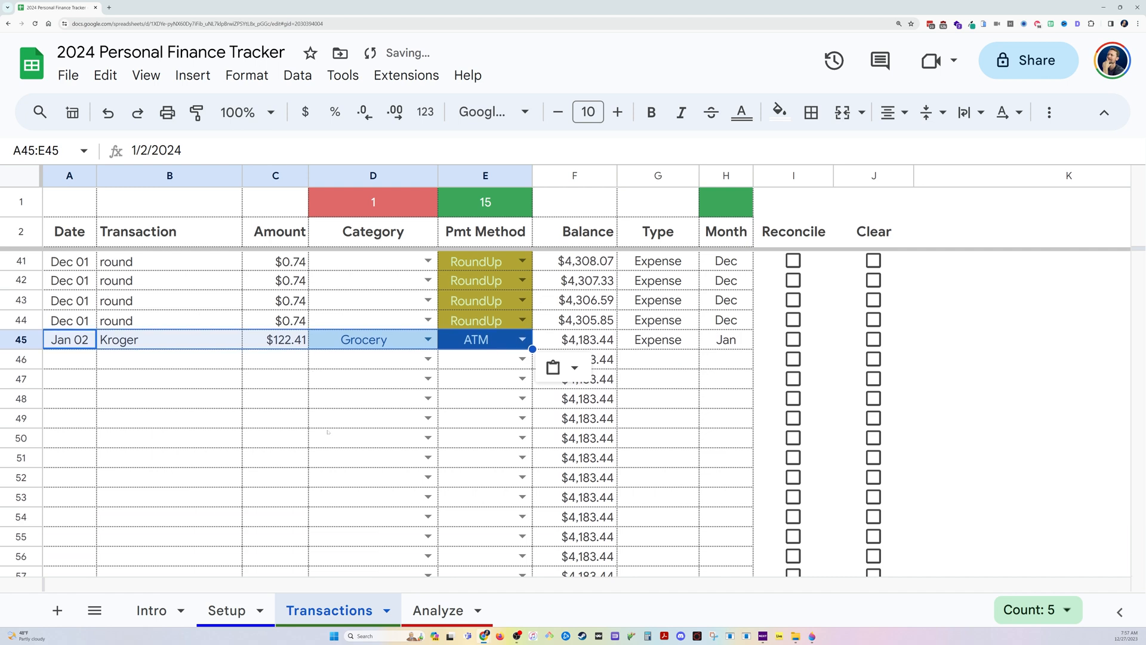
shift+click(506, 465)
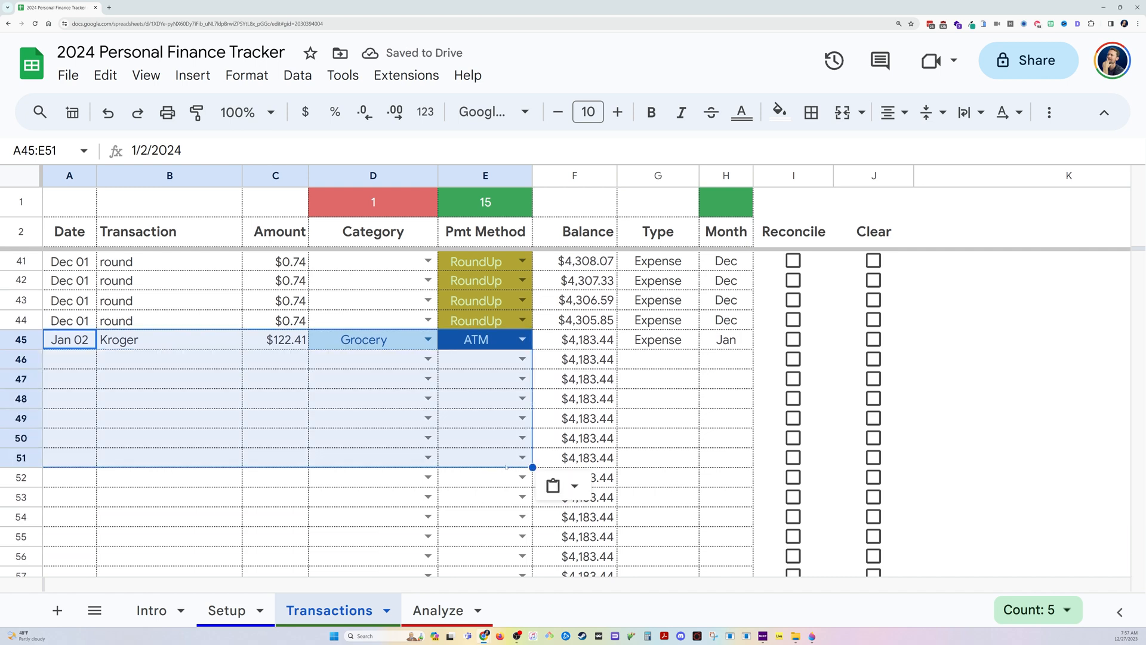
key(ctrl+d)
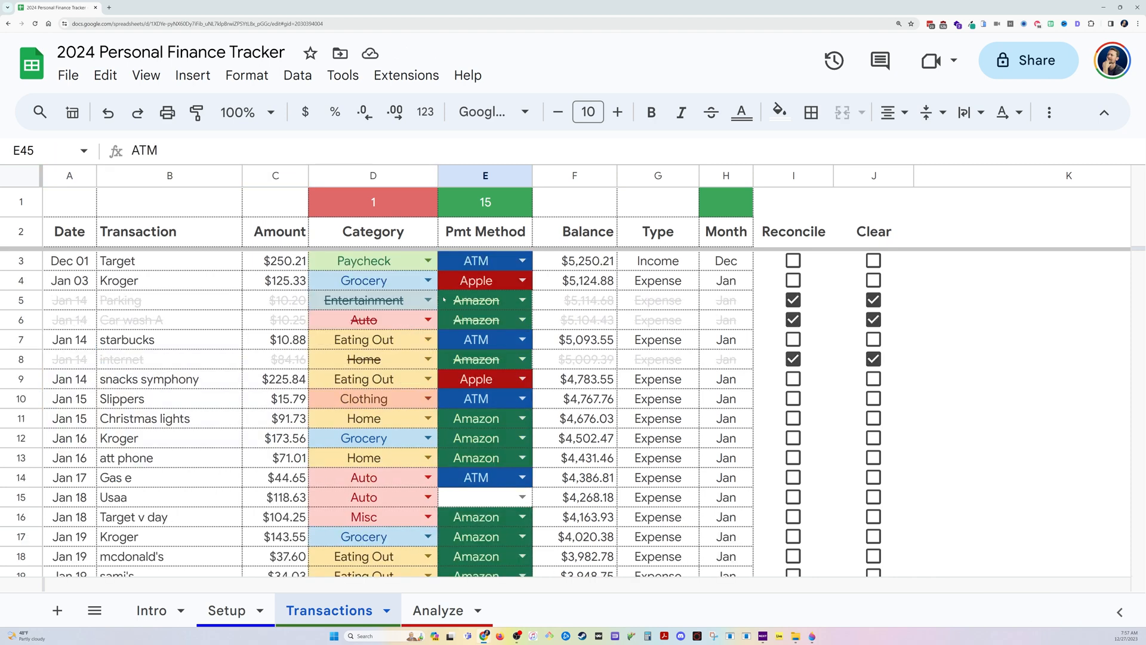
- Copy the Dec 01 date from A44 into A45 for the first duplicated Kroger transaction
right_click(433, 341)
click(288, 360)
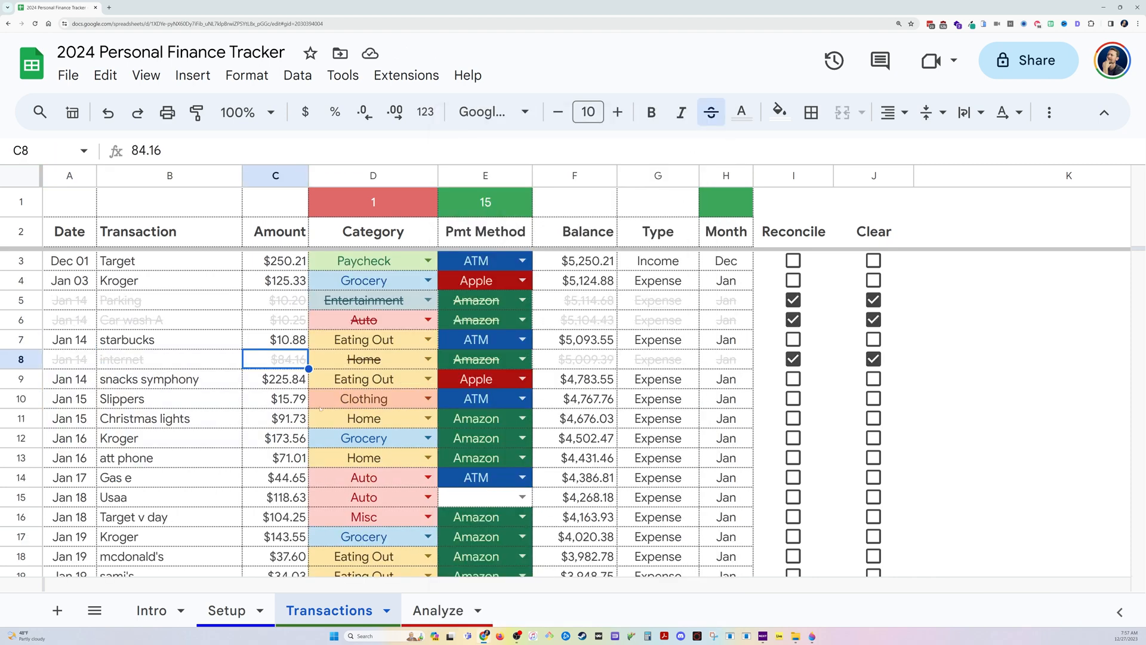
scroll(320, 408, down, 10)
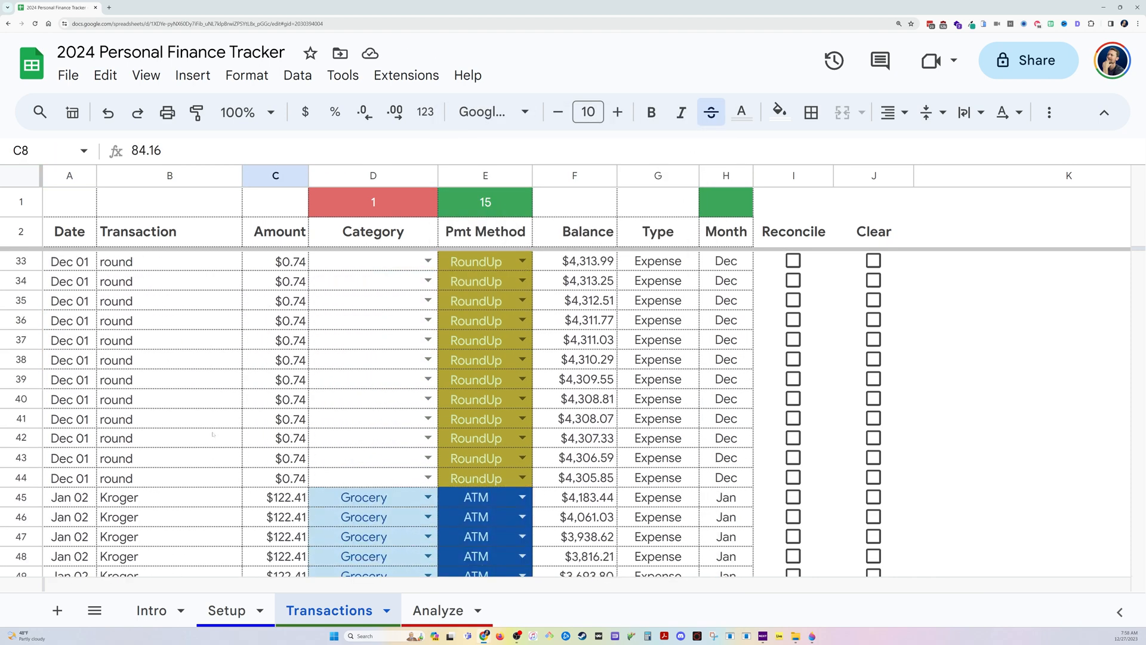
scroll(135, 344, up, 1)
scroll(100, 478, down, 4)
click(70, 438)
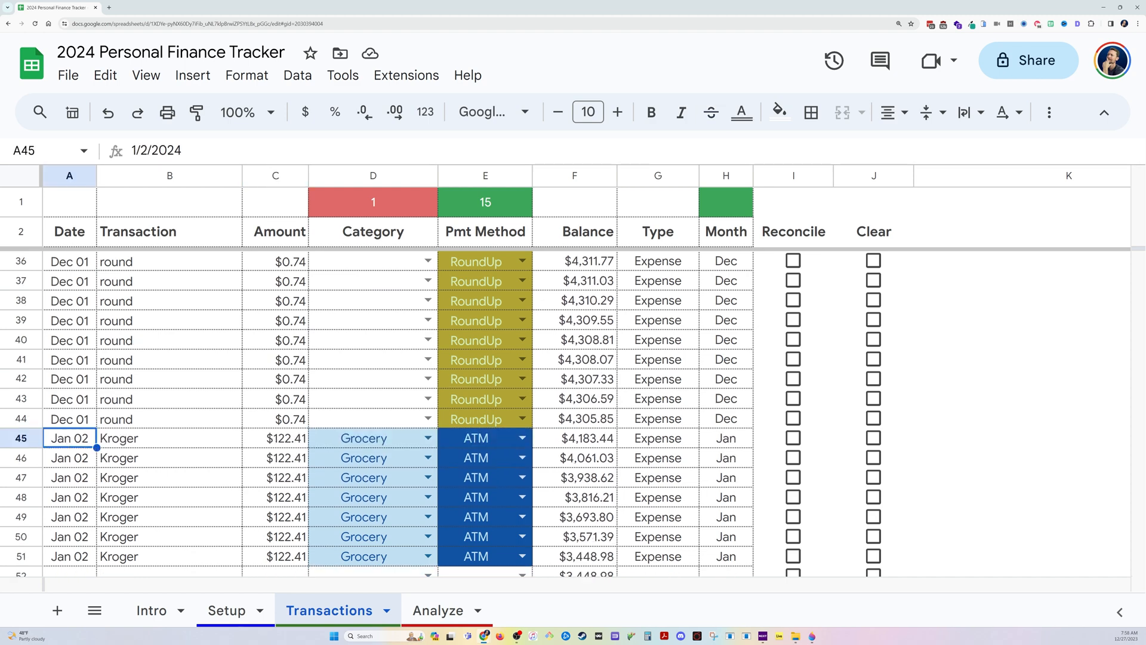
click(79, 419)
key(ctrl+c)
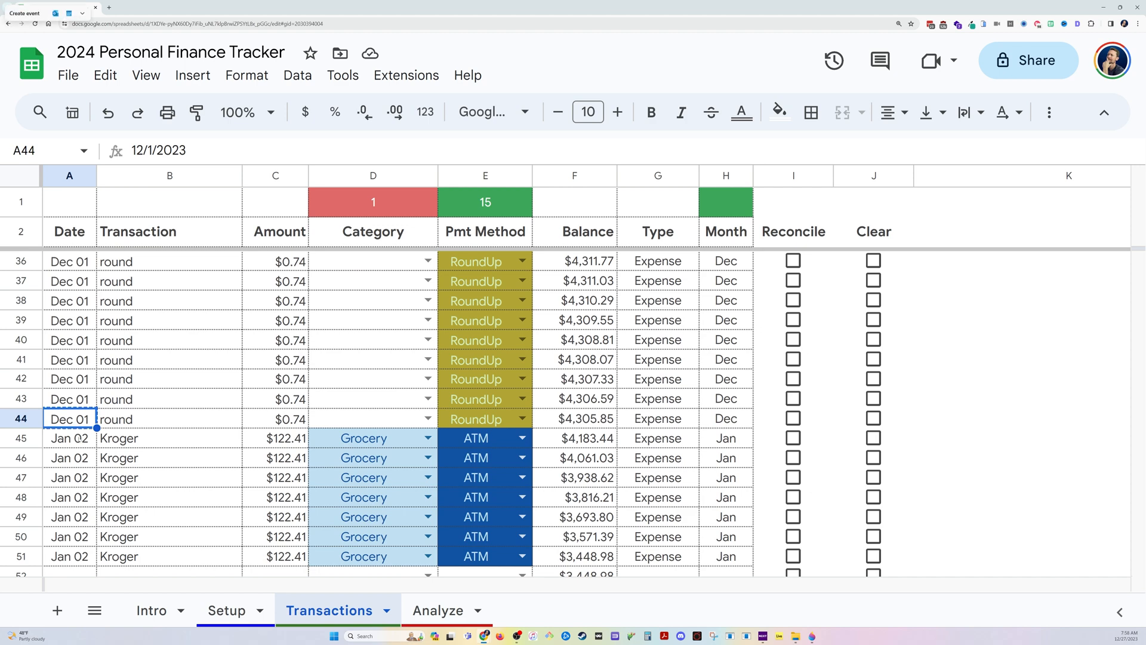
click(78, 437)
key(ctrl+v)
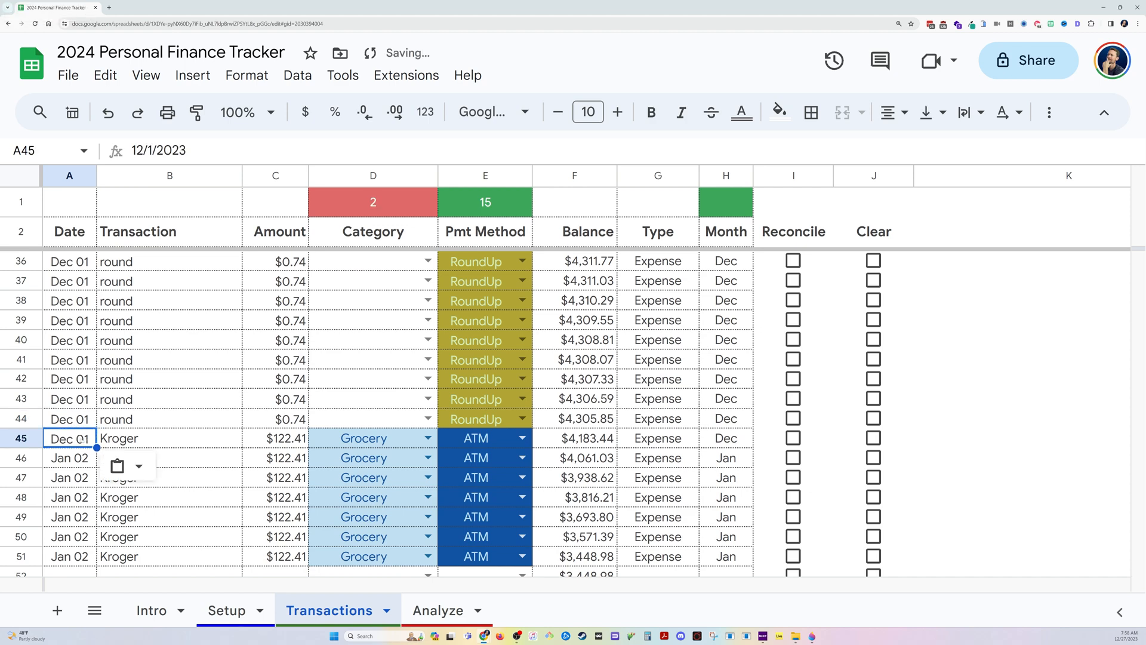
- Fill the Dec 01 date in A45 down the Kroger rows through A51
key(shift+Down)
key(shift+Down)
key(shift+Down)
key(shift+Down)
key(shift+Down)
key(shift+Down)
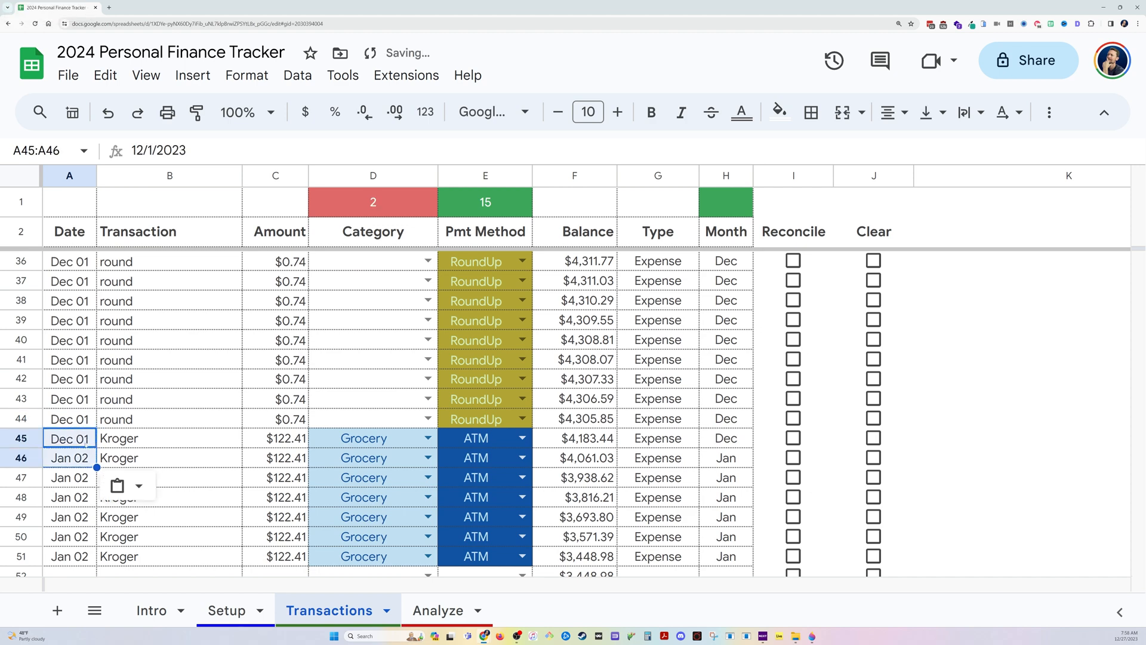
key(ctrl+d)
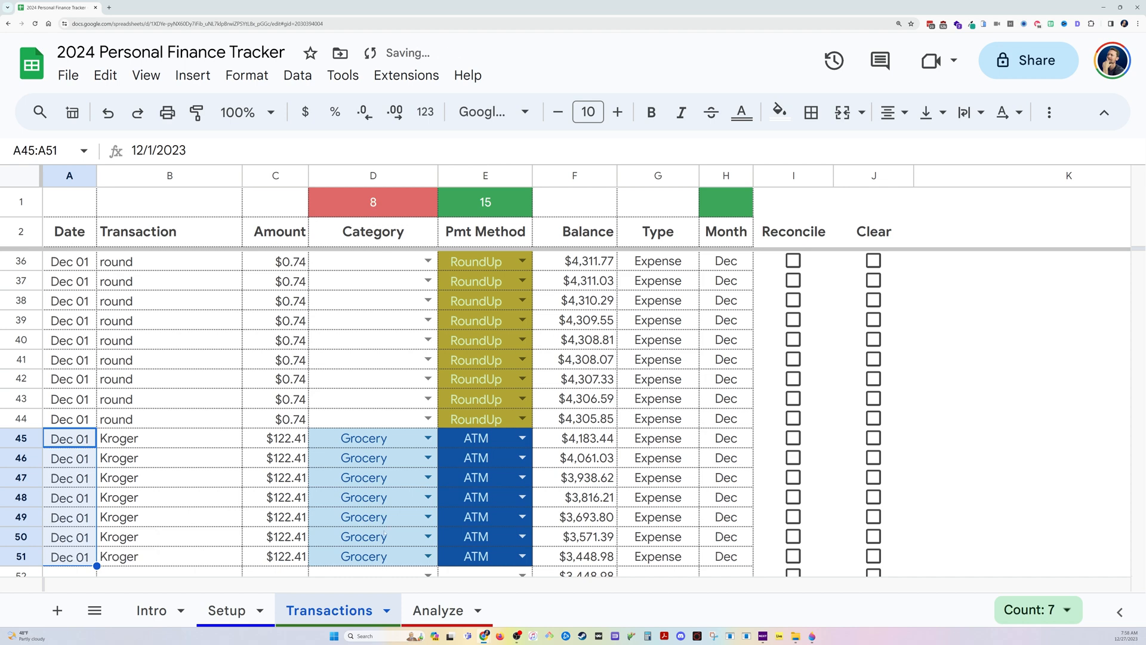
- Extend the Kroger ATM transactions by selecting A45:E51 and filling the entries down through row 58
key(shift+Right)
key(shift+Right)
key(shift+Right)
key(shift+Right)
scroll(475, 505, down, 3)
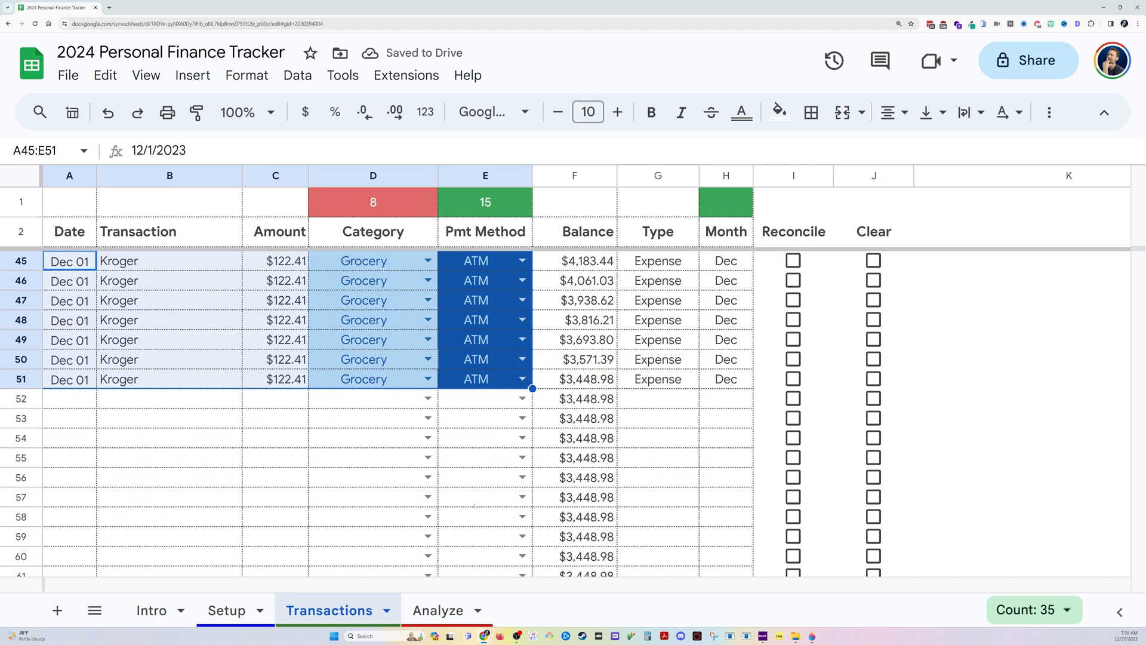
key(shift+Down)
key(shift+Down)
key(shift+Down)
key(shift+Down)
key(shift+Down)
key(shift+Down)
key(ctrl+d)
key(shift+Down)
key(ctrl+d)
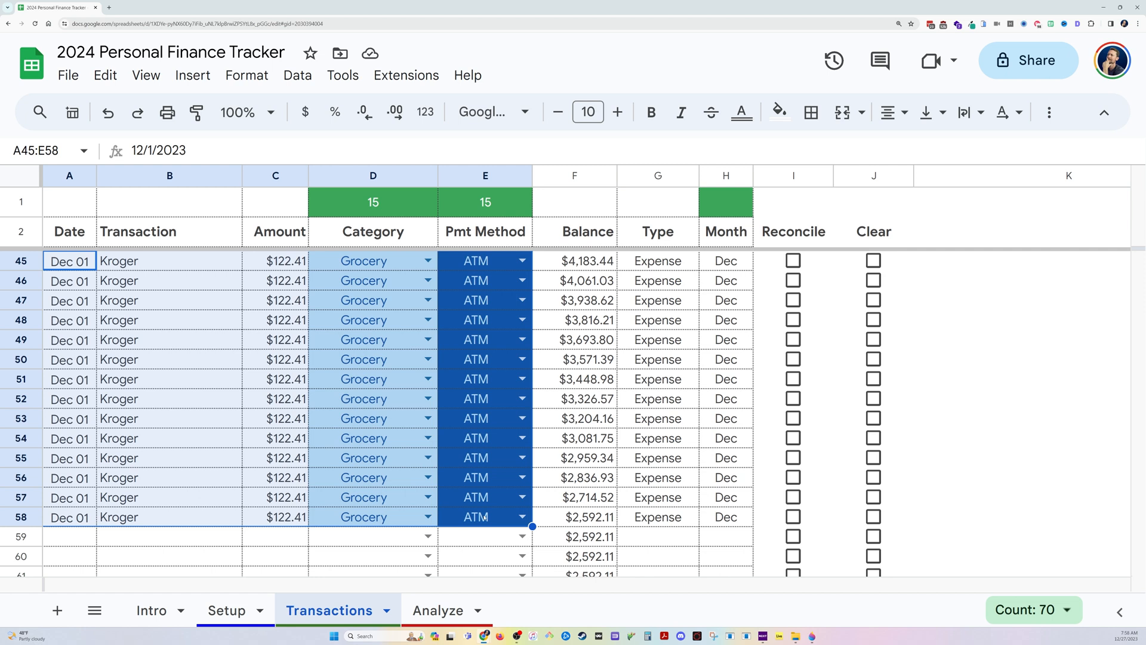
- Inspect the formulas of the monthly ATM counter in D1 and the RoundUp counter in E1
scroll(529, 278, up, 2)
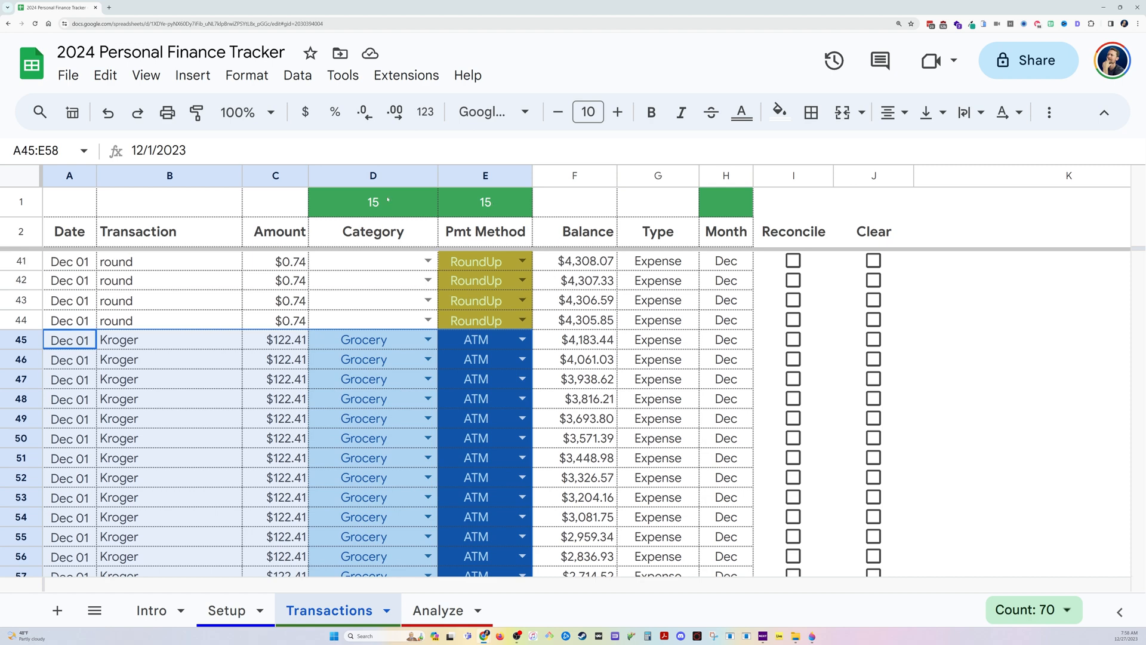
click(388, 200)
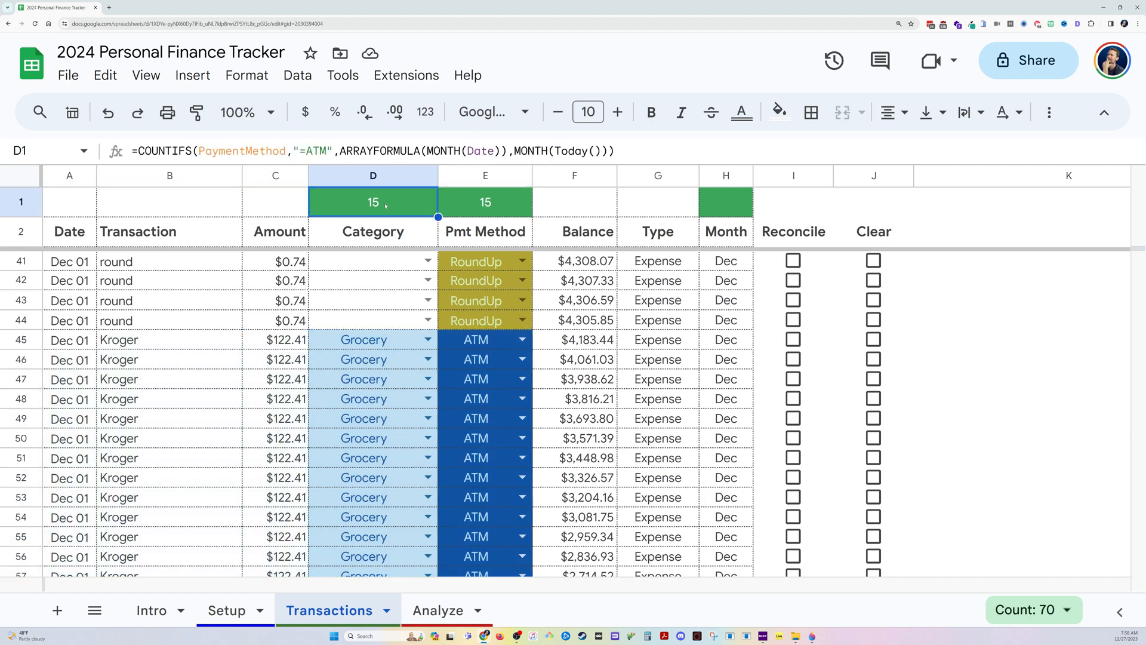
click(469, 200)
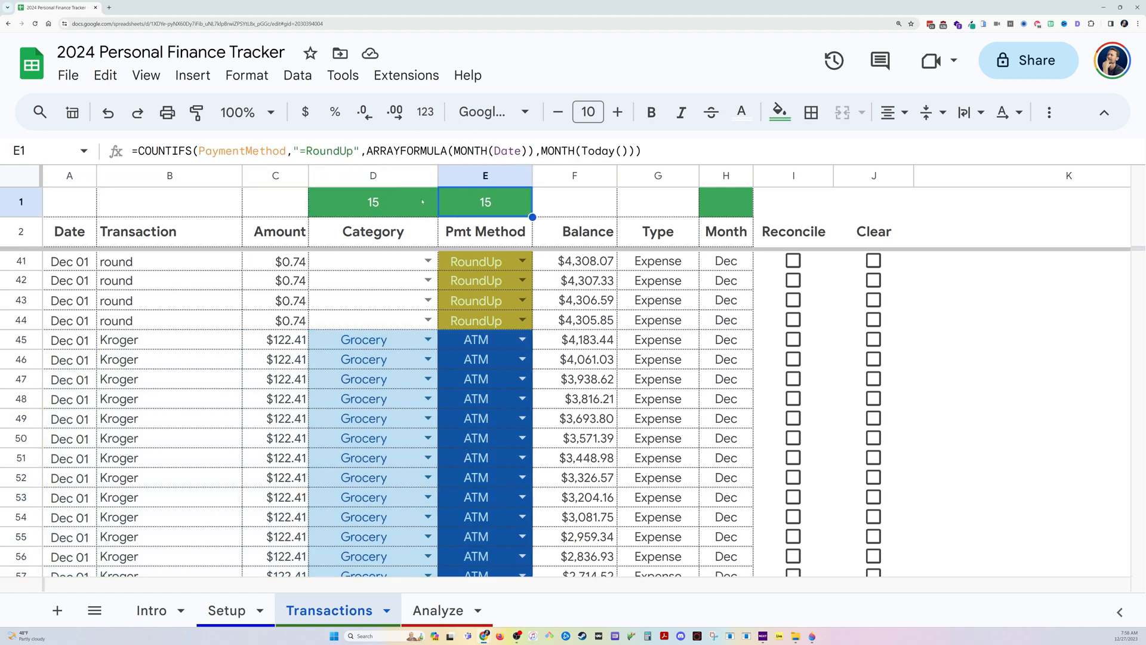
drag(423, 202, 472, 202)
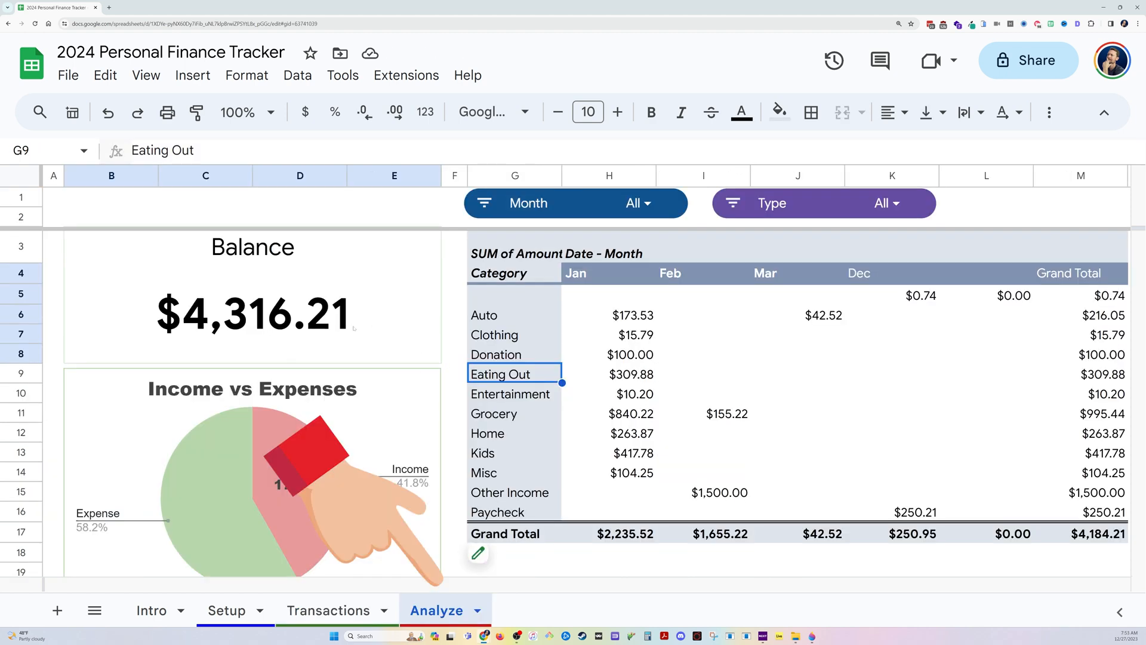
- Trace the Balance figure on the Analyze sheet to its source in the last Balance cell, F2000, on the Transactions sheet
click(293, 256)
click(297, 297)
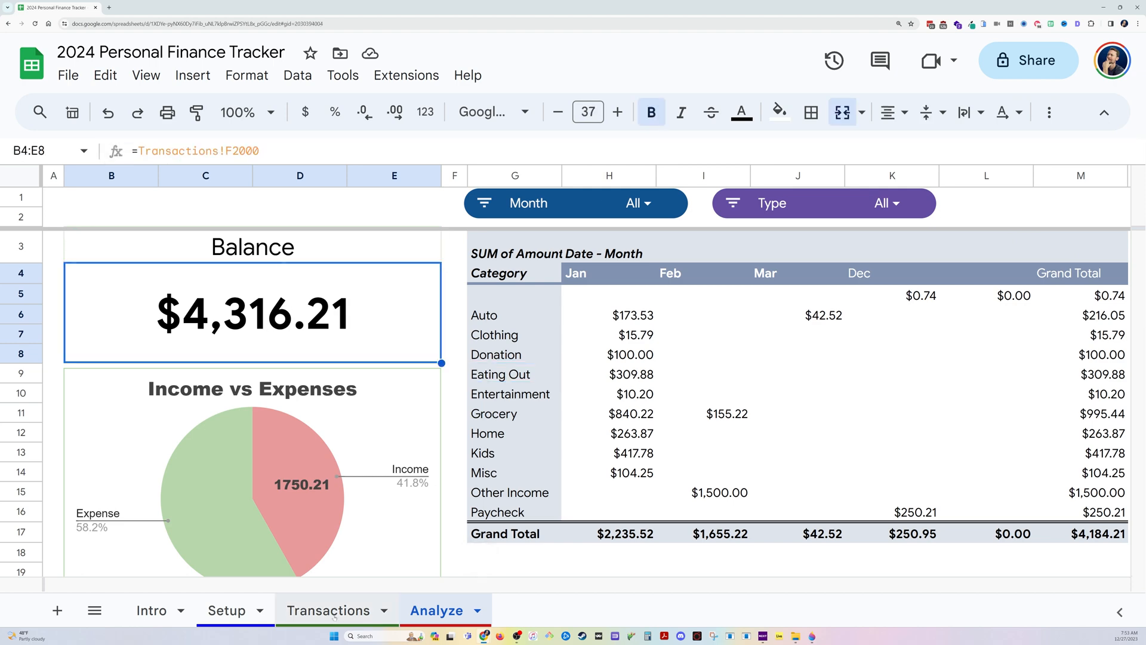
click(328, 611)
click(579, 177)
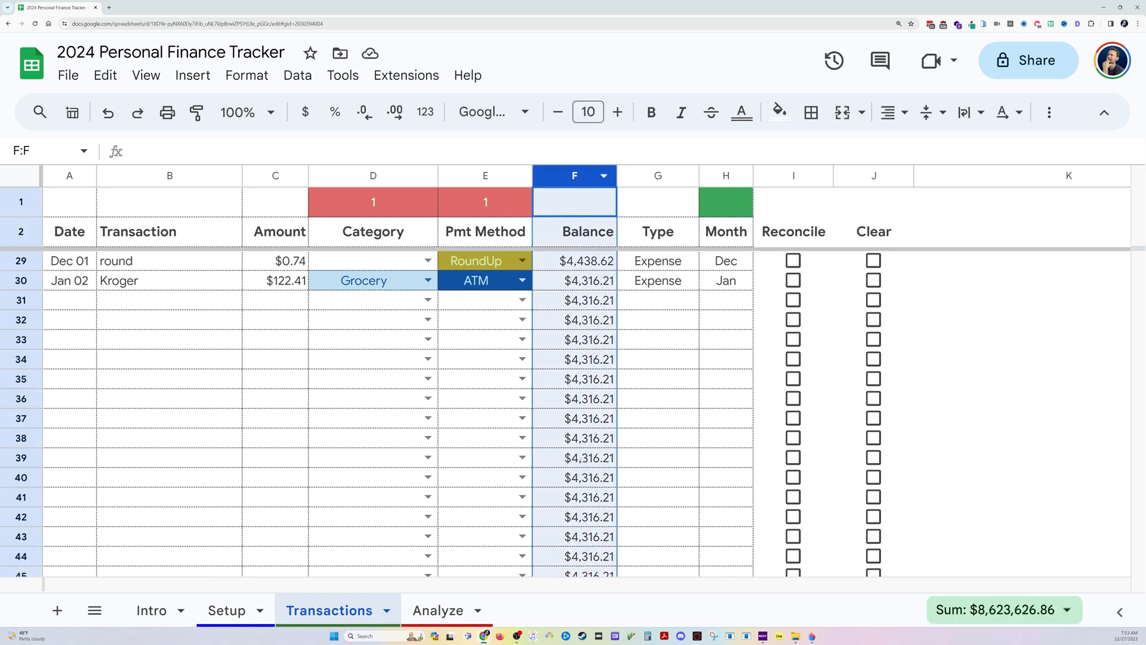
click(586, 528)
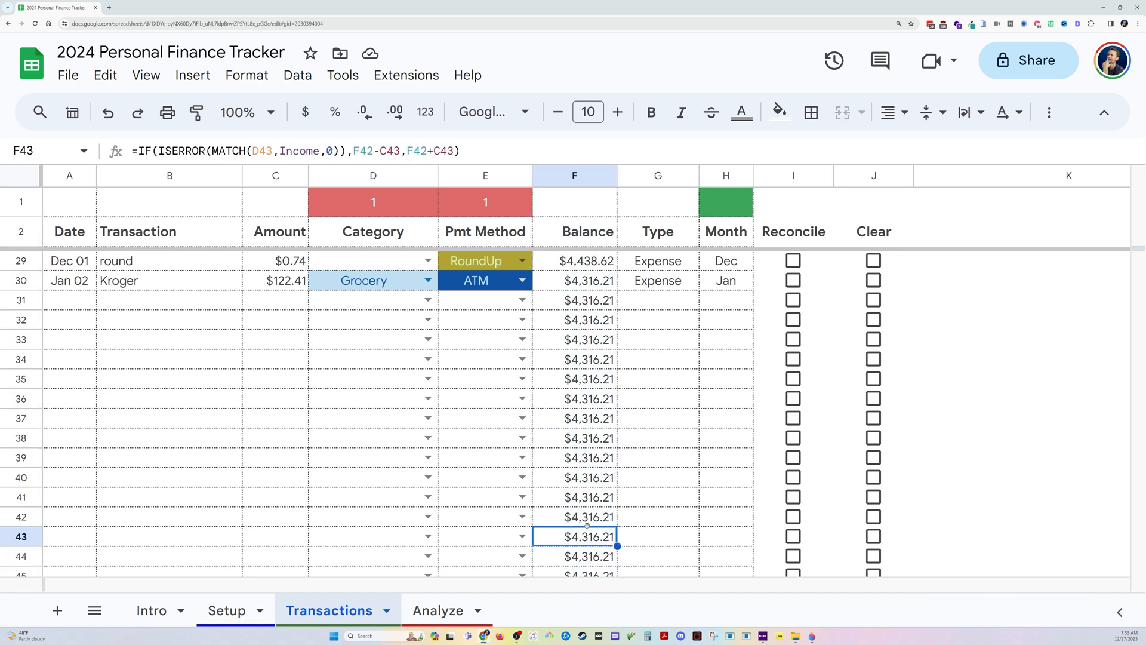
key(ctrl+Down)
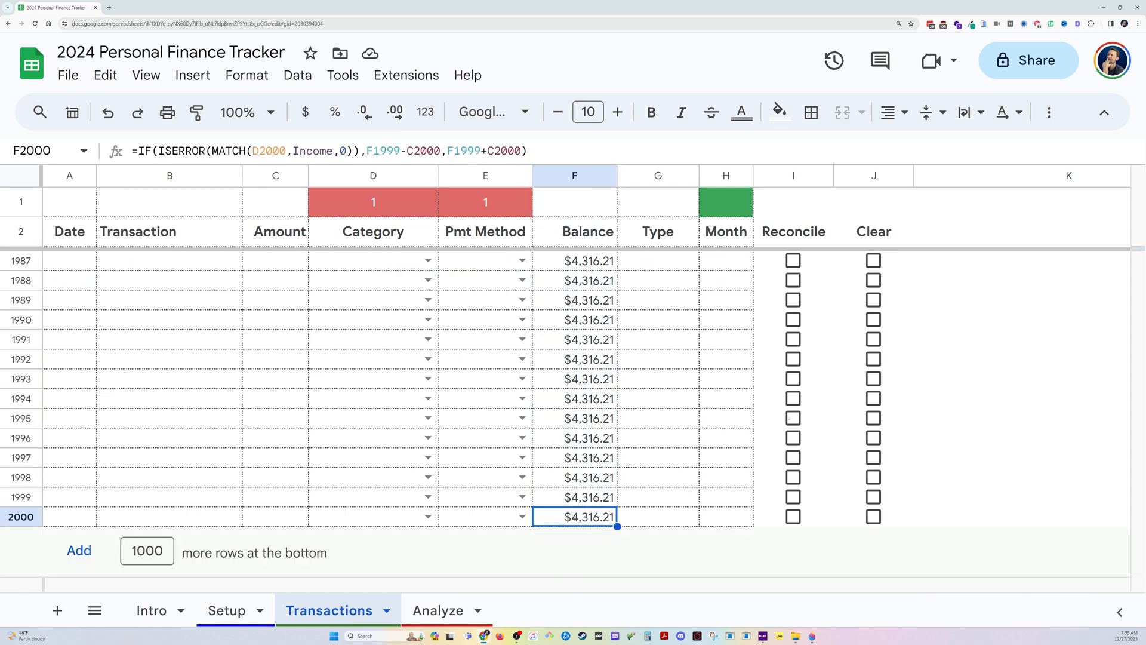
- Return to the Analyze sheet and examine the income and expense slices of the Income vs Expenses pie chart
click(440, 610)
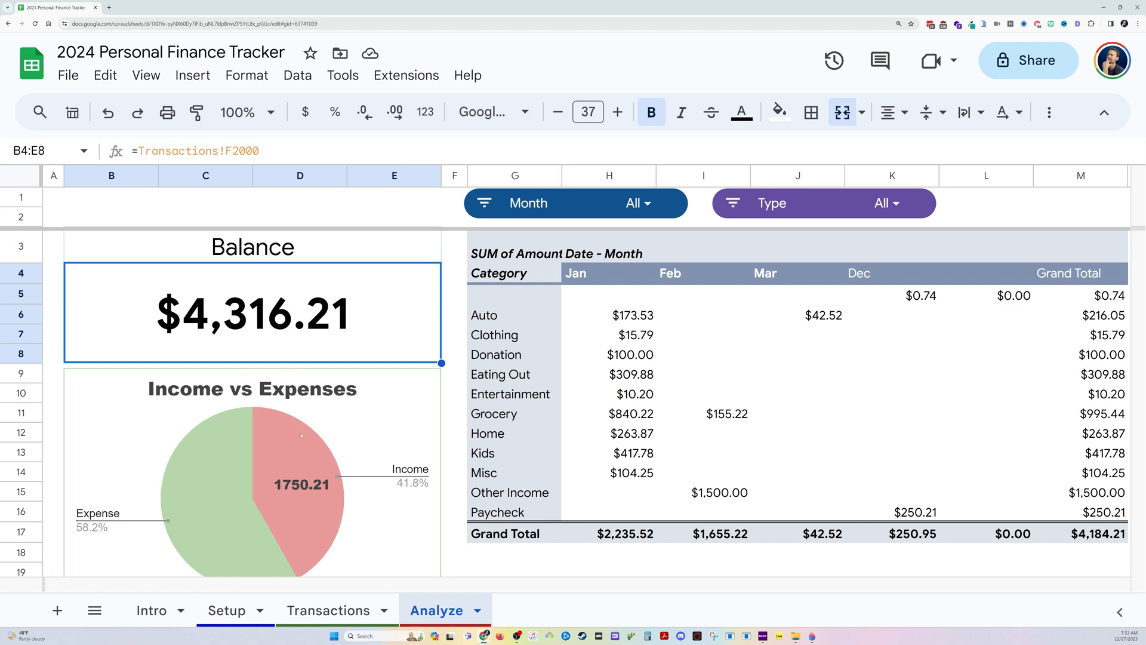
scroll(302, 435, down, 1)
click(258, 378)
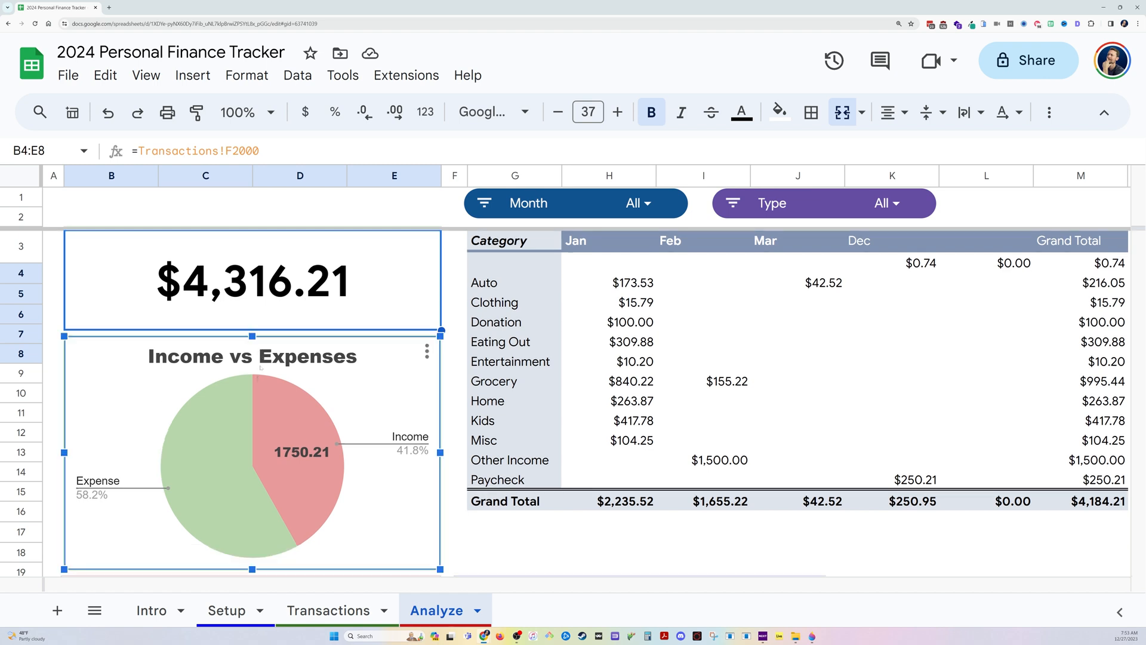
mouse_move(184, 422)
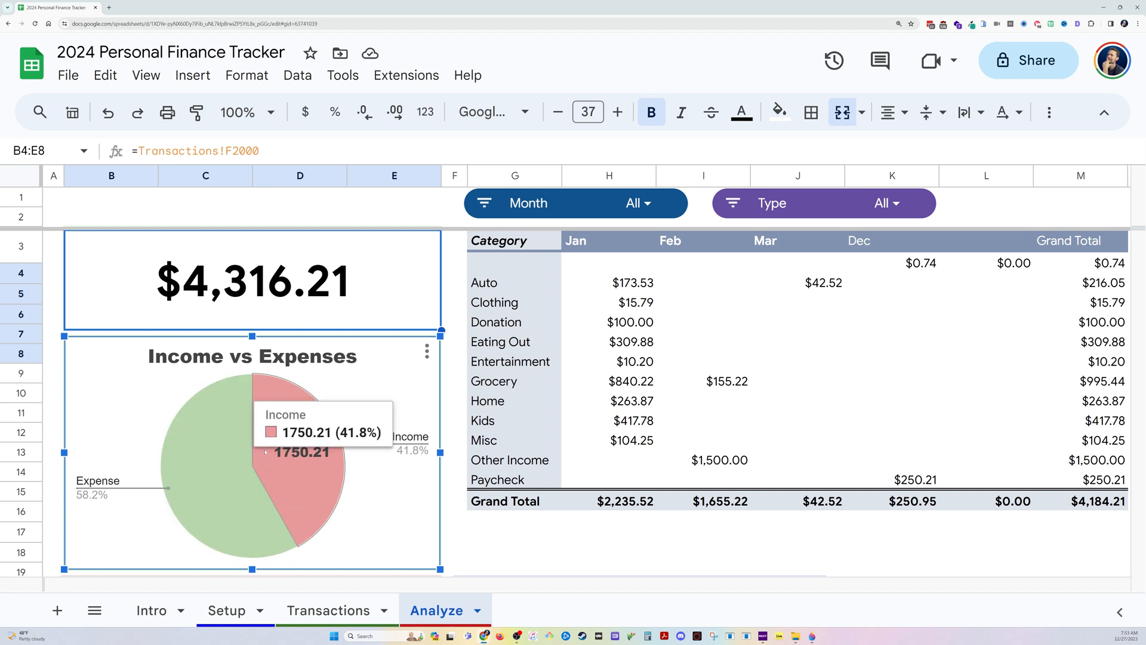
scroll(173, 402, down, 1)
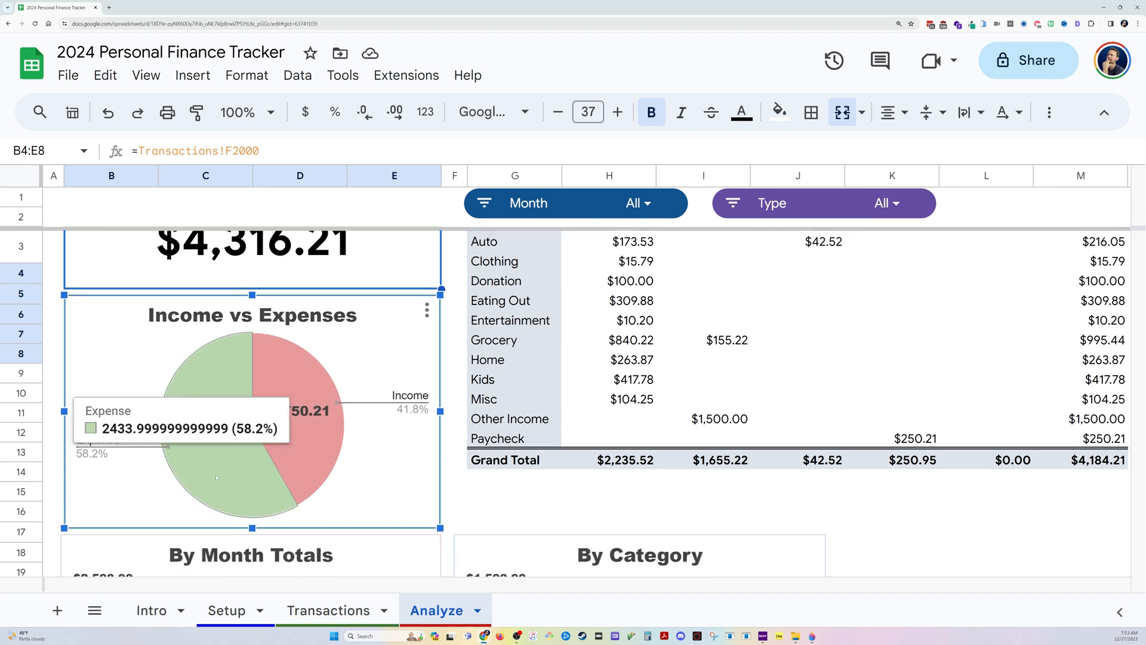
mouse_move(290, 399)
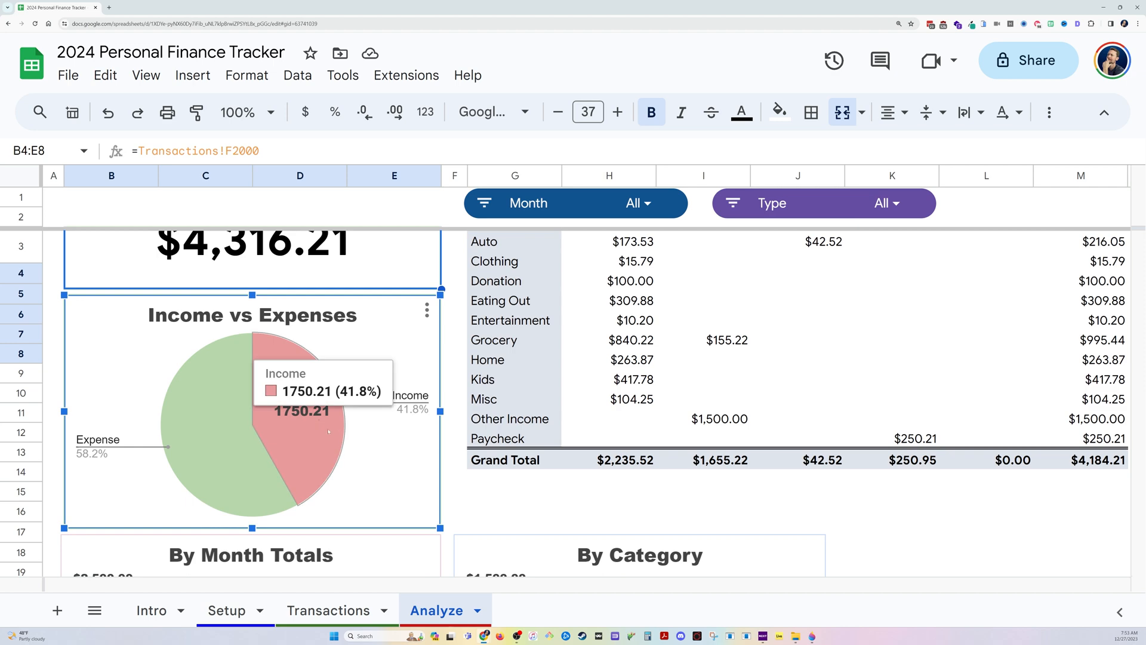
mouse_move(231, 461)
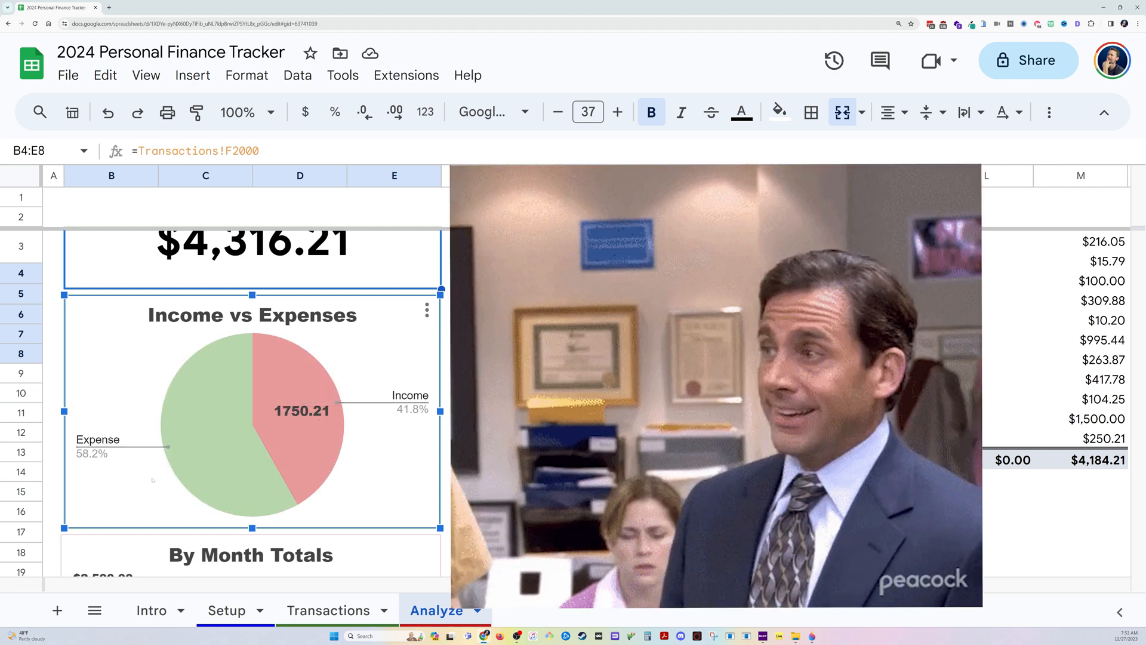
mouse_move(310, 438)
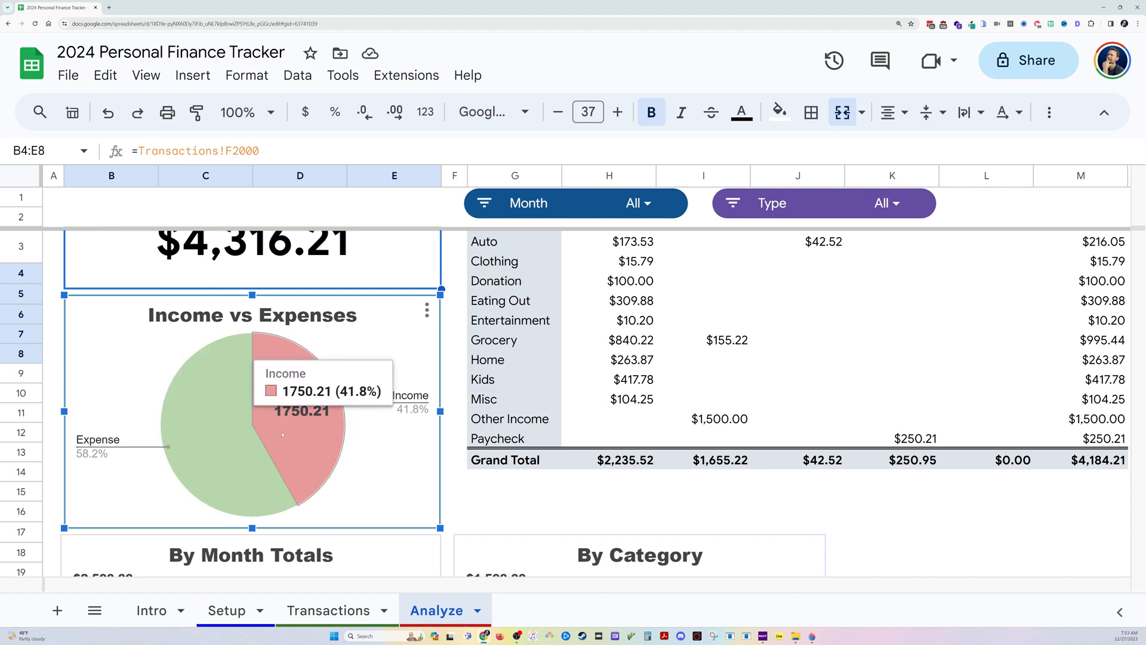
mouse_move(216, 430)
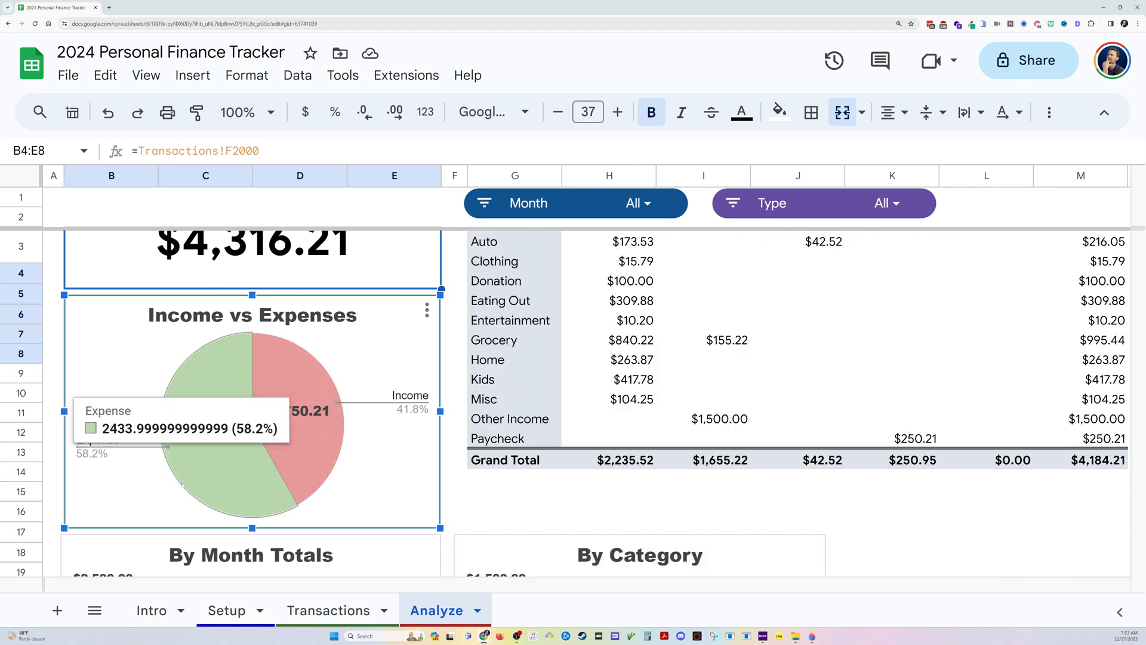
scroll(182, 485, down, 1)
scroll(182, 485, up, 3)
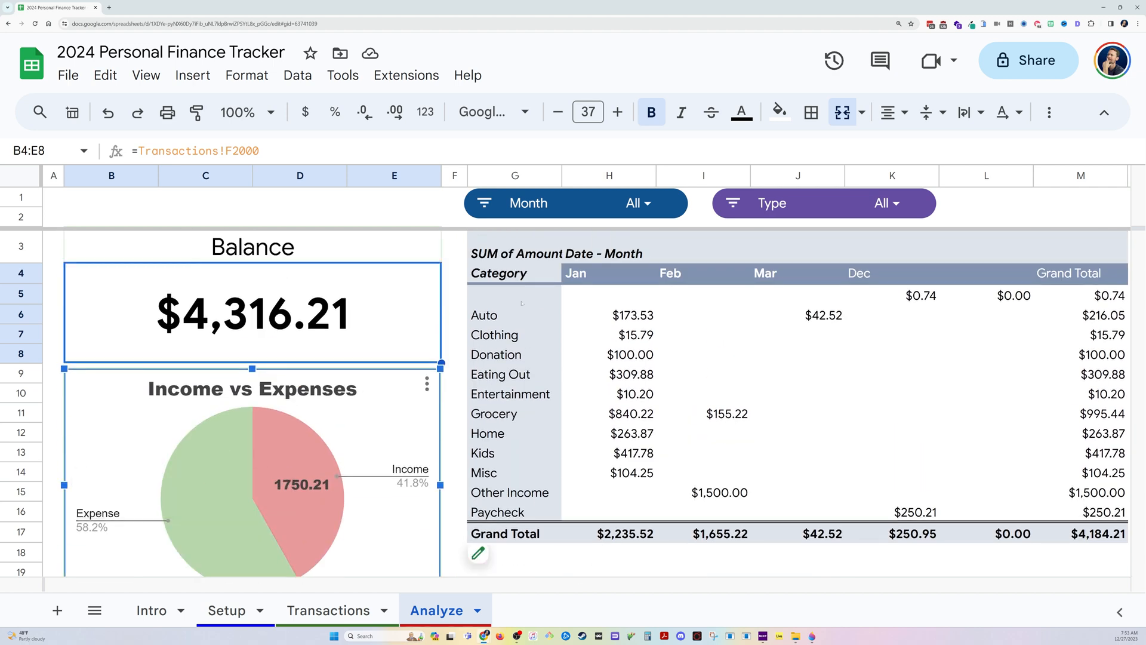
- Review the monthly category pivot table, including the January grand total and the Other Income and Paycheck rows
click(513, 234)
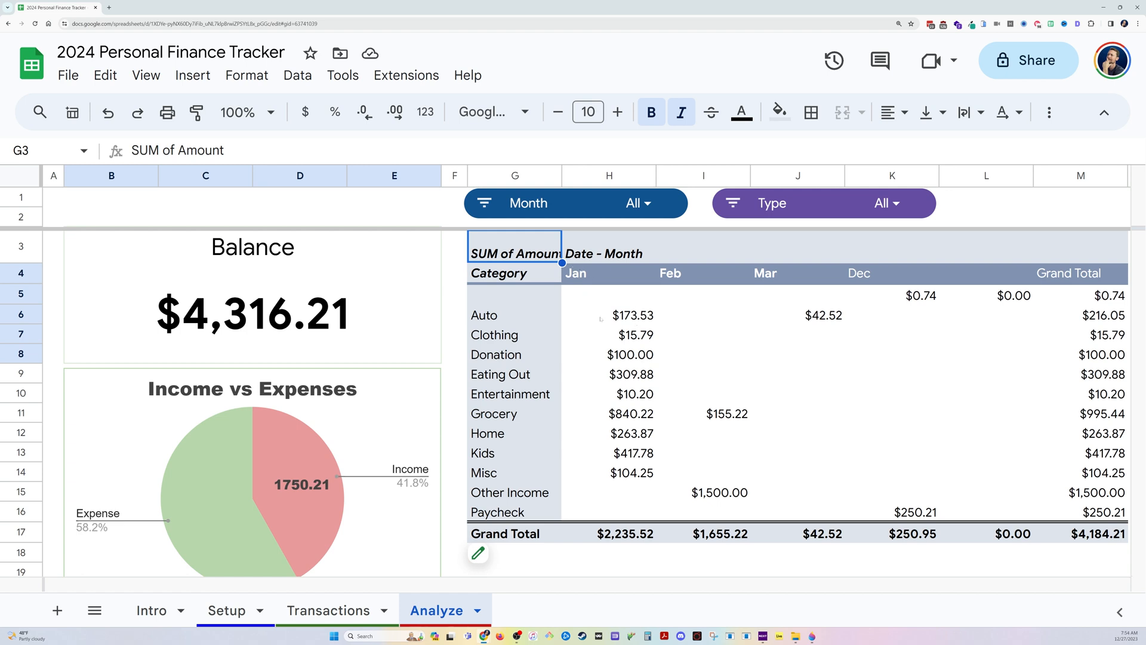
click(624, 533)
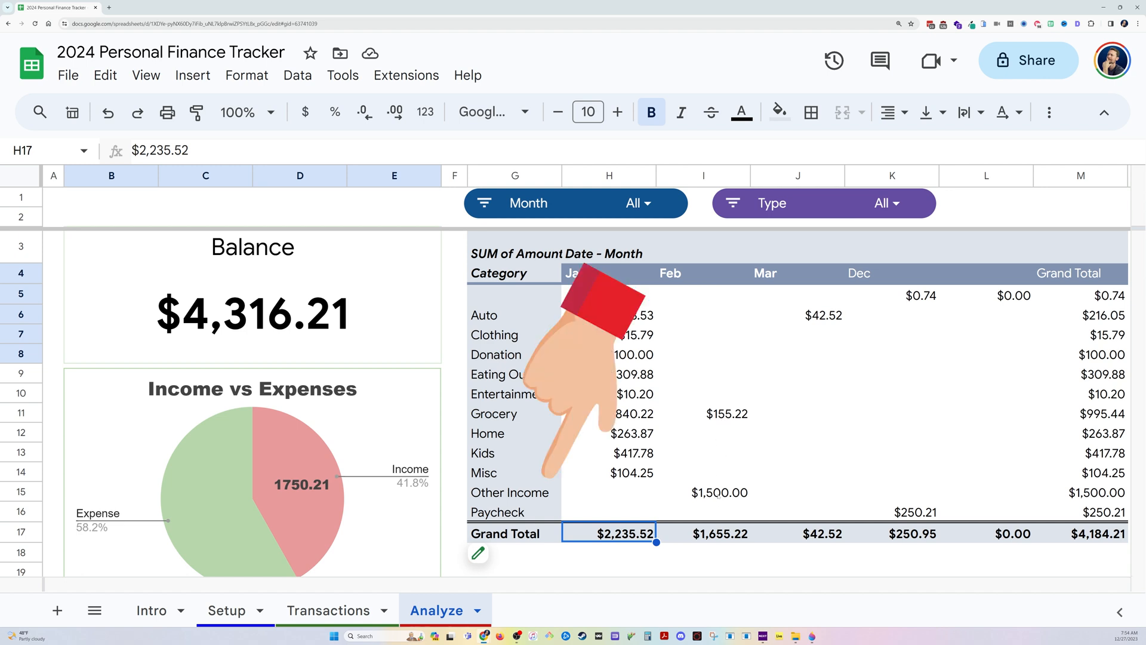
drag(521, 500, 522, 513)
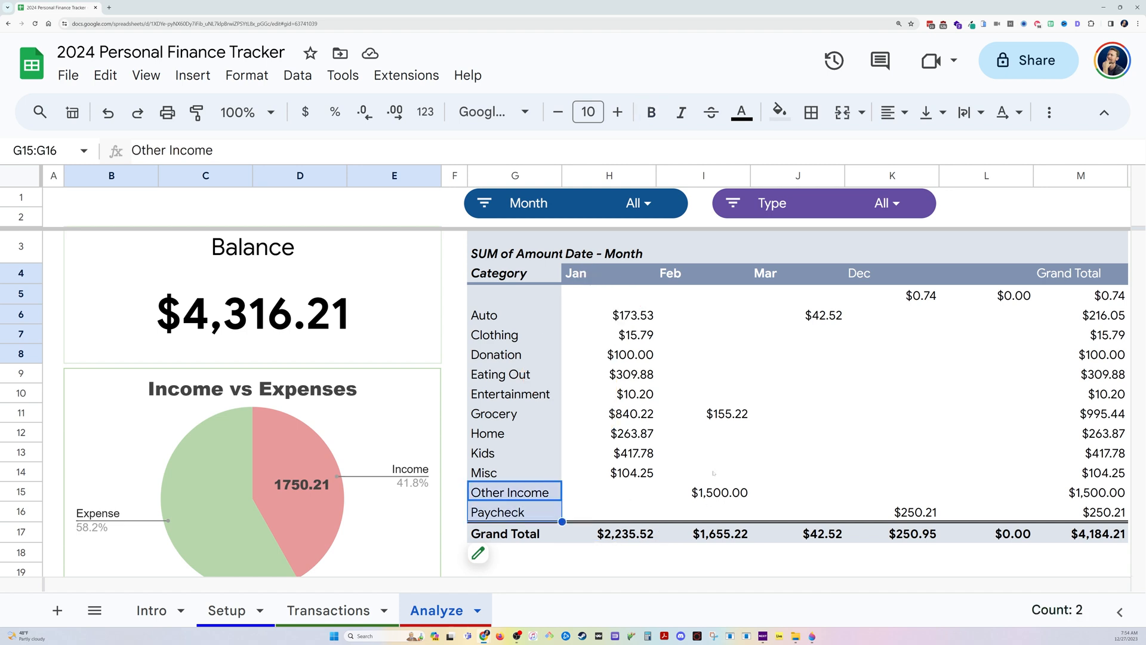
- Filter the Type slicer to Expense only, excluding blanks and Income
click(858, 202)
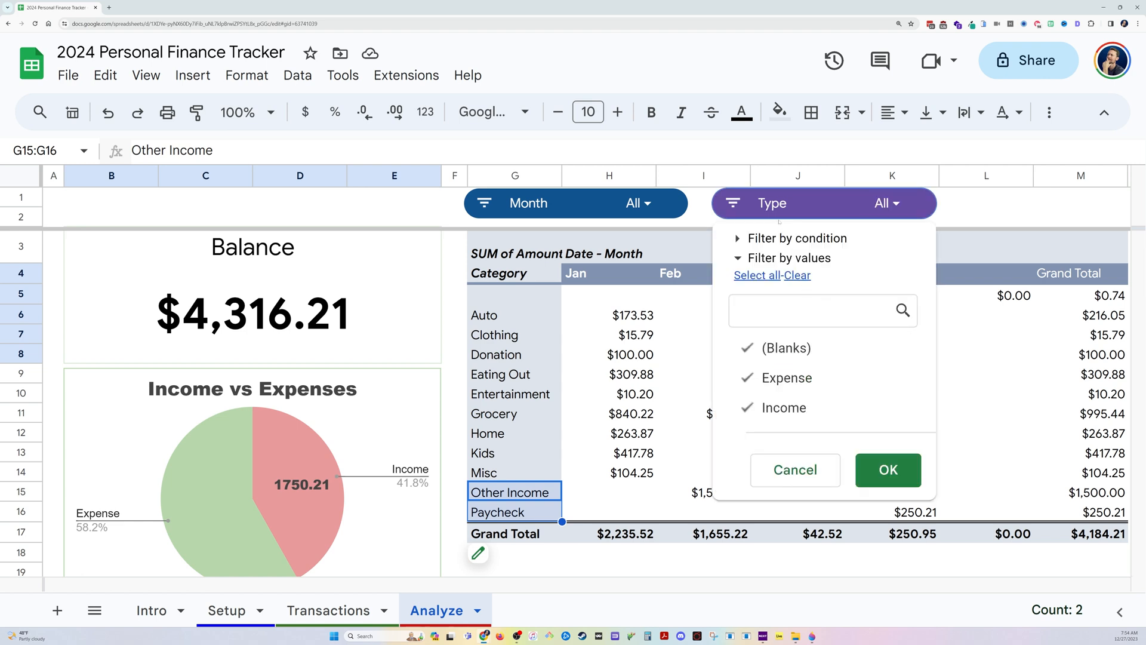
click(785, 348)
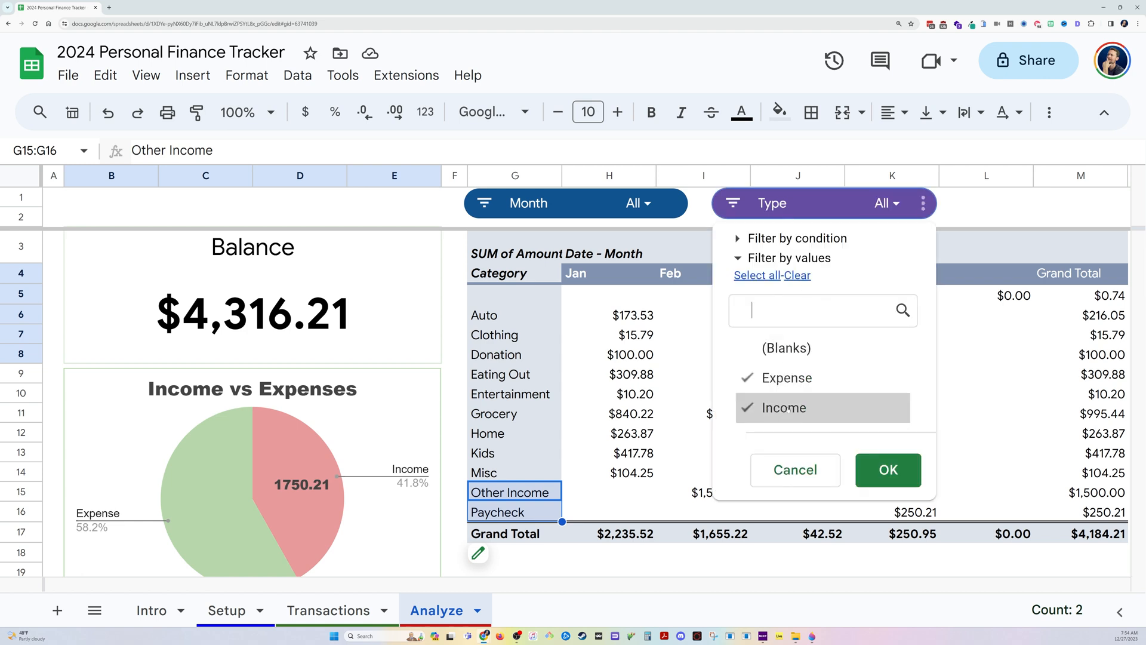
click(787, 409)
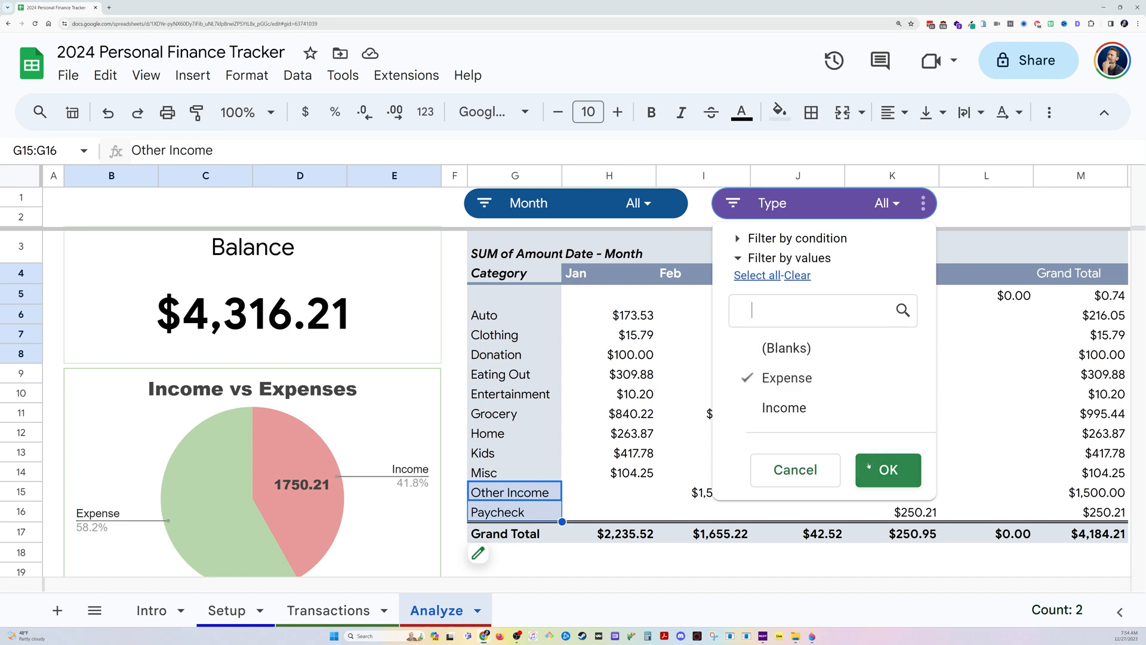
click(888, 470)
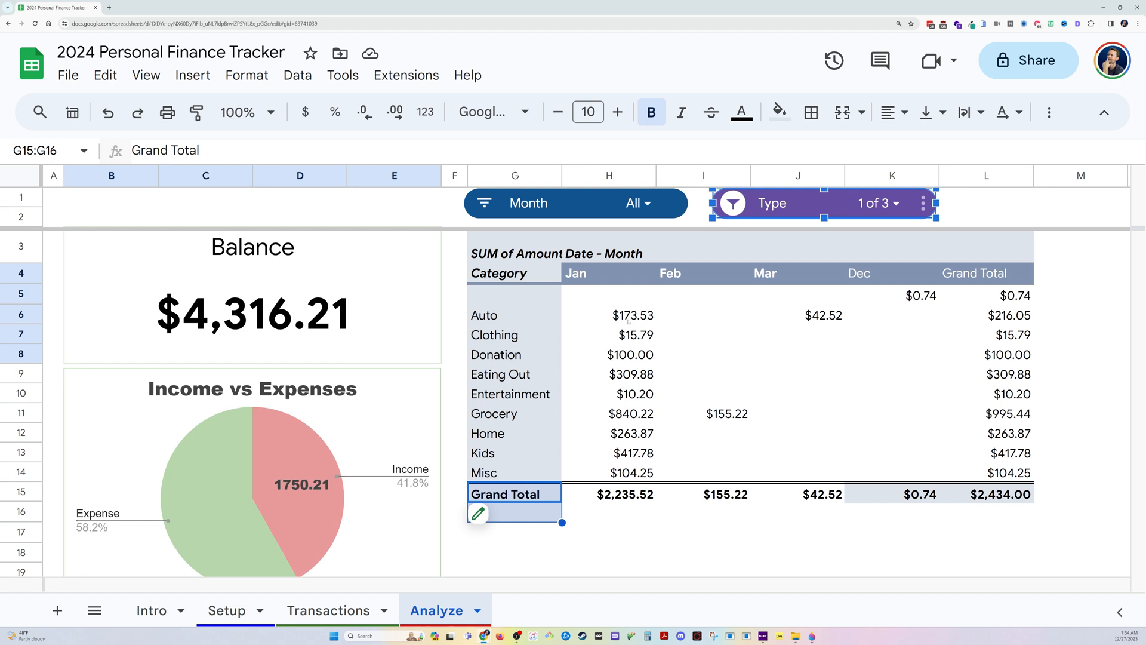
- Examine the uncategorized December expense in the pivot table and the By Month Totals and By Category charts
click(506, 295)
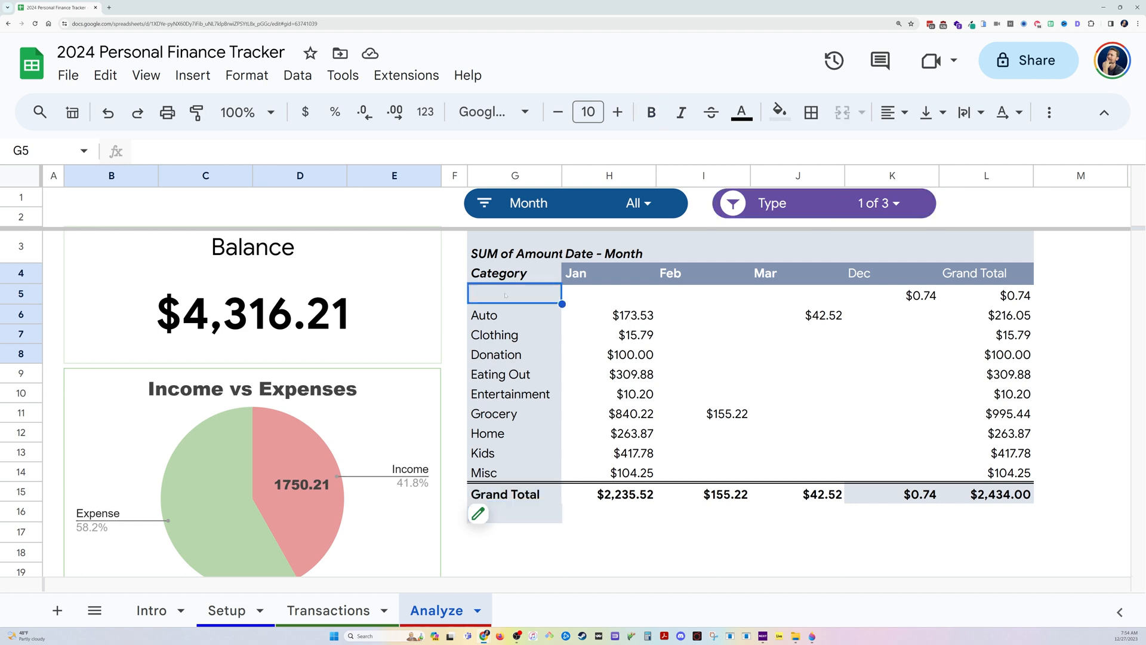
click(935, 295)
click(522, 303)
scroll(561, 410, down, 5)
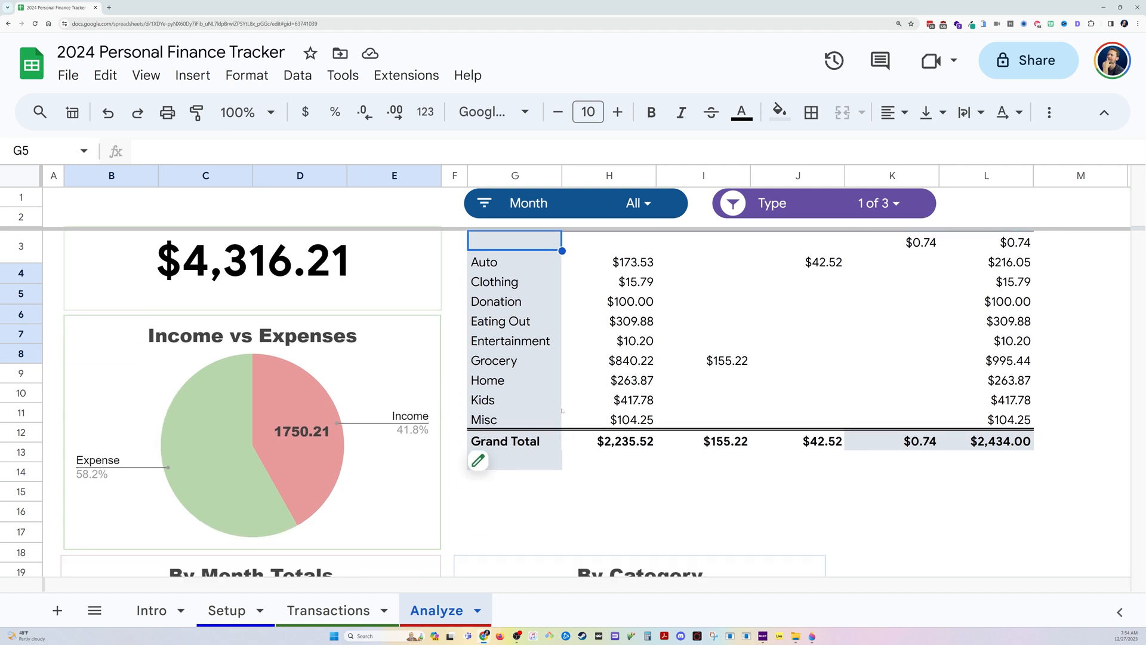
scroll(562, 410, down, 1)
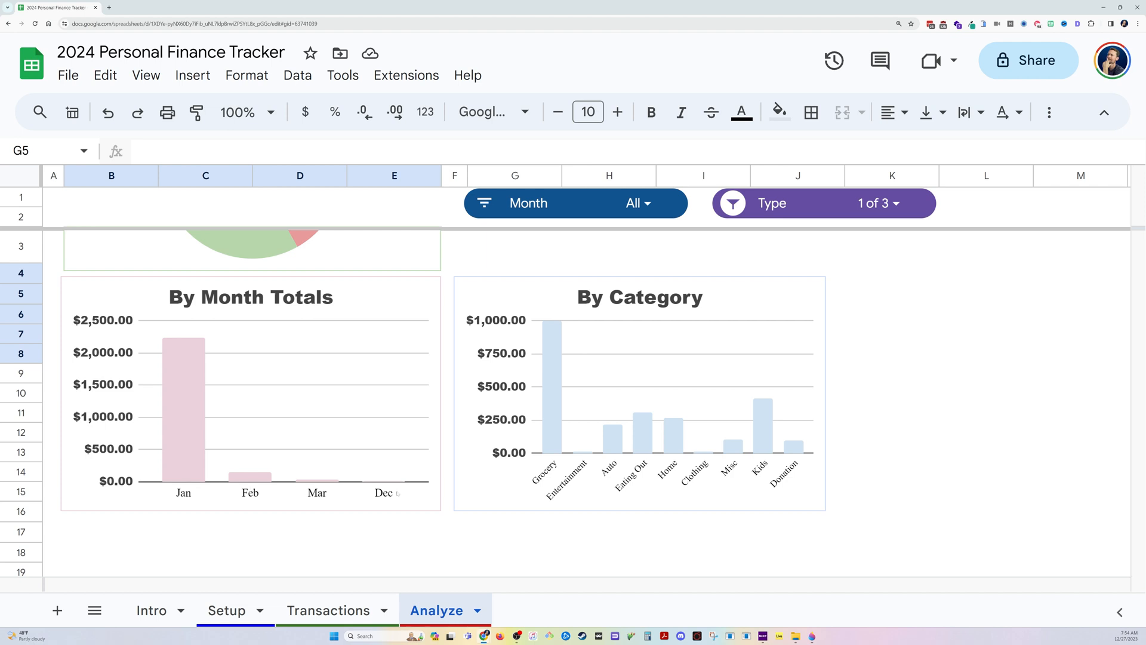
- Change the Type slicer to include only Income instead of Expense
click(877, 203)
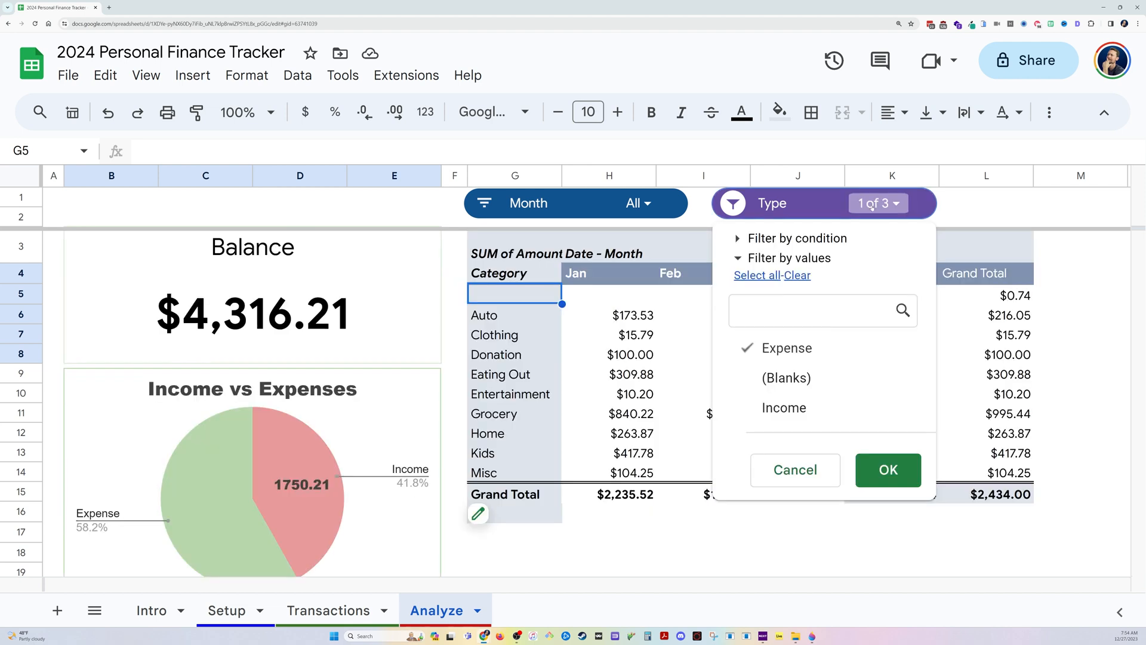
click(783, 408)
click(787, 348)
click(889, 469)
- Examine the income amounts in the By Month Totals and By Category charts
scroll(749, 461, down, 10)
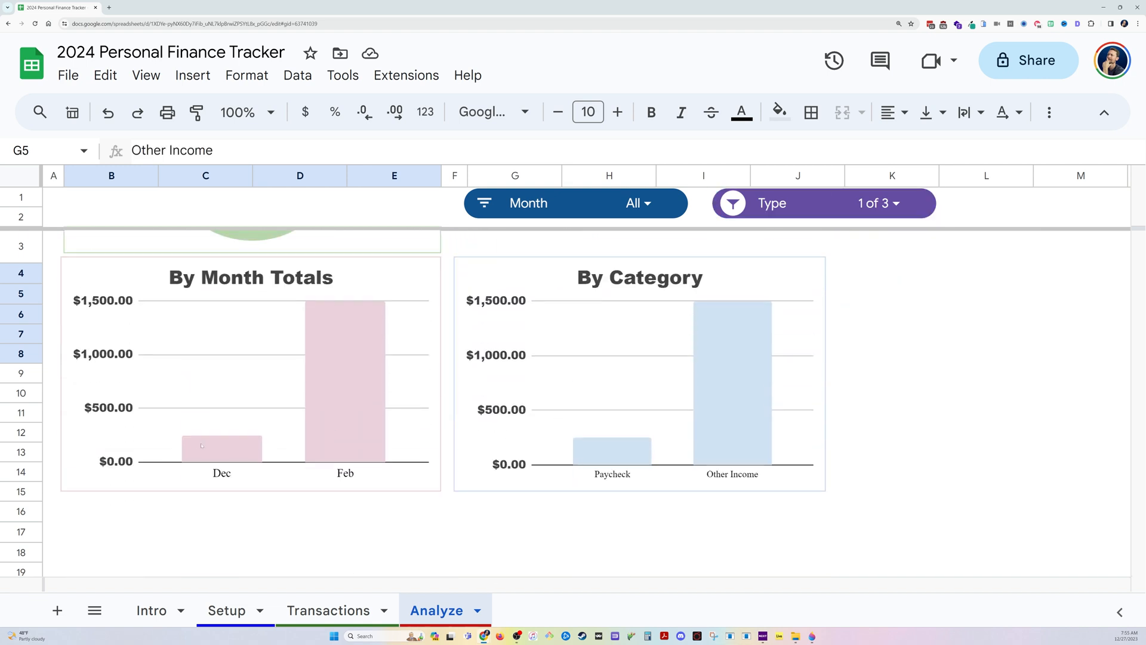
click(201, 446)
mouse_move(332, 403)
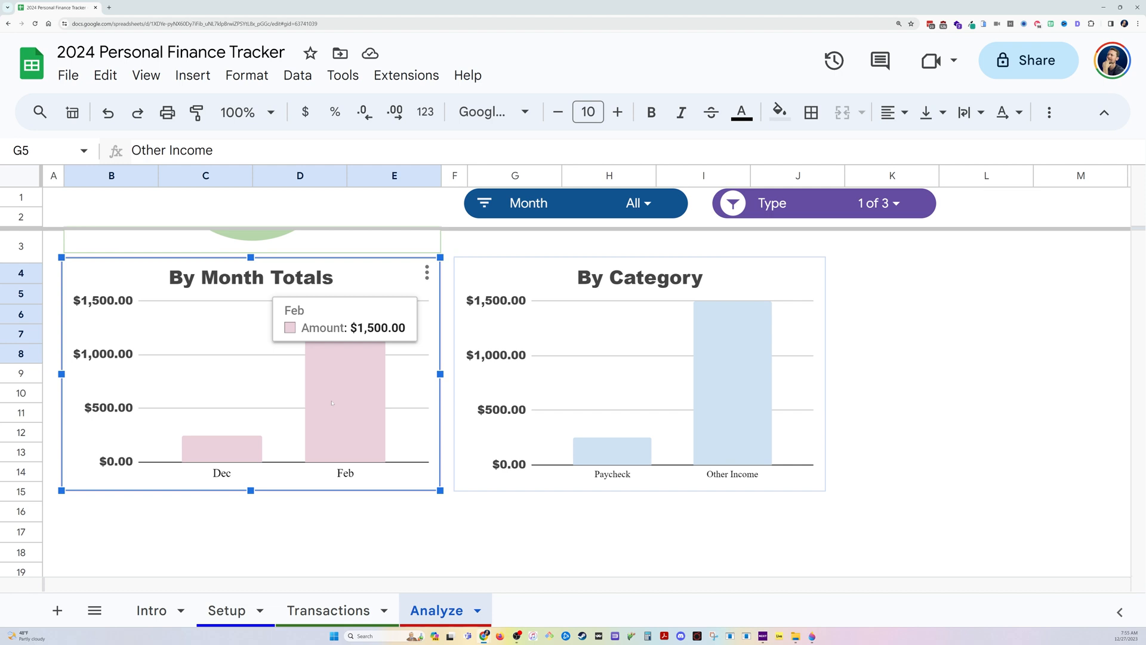
mouse_move(236, 451)
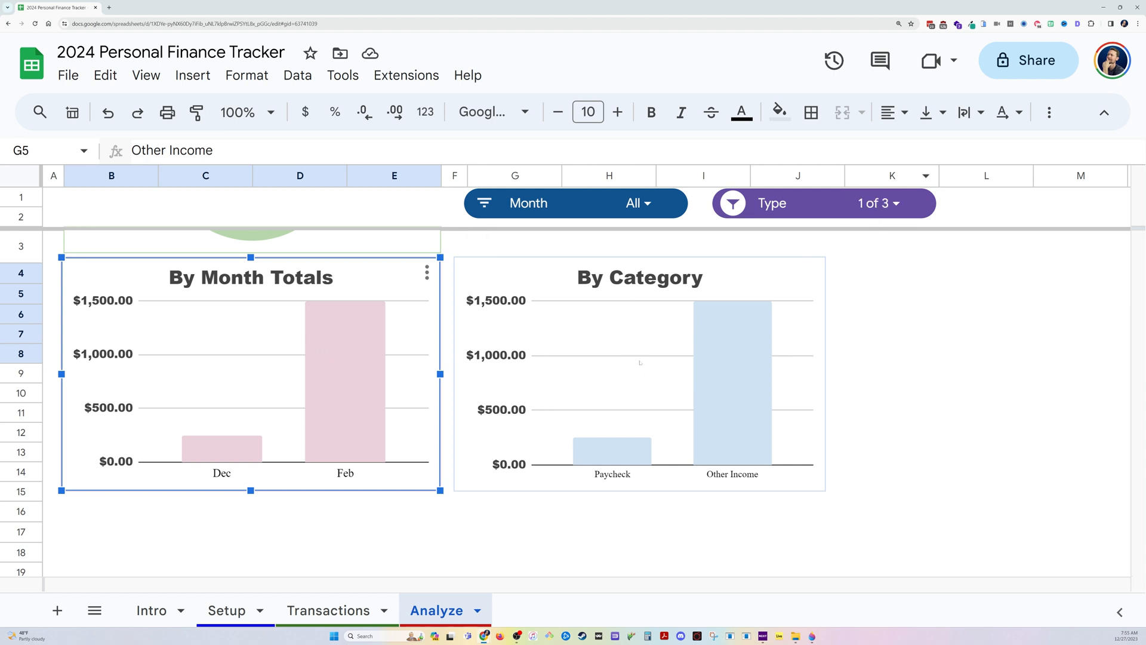
click(636, 321)
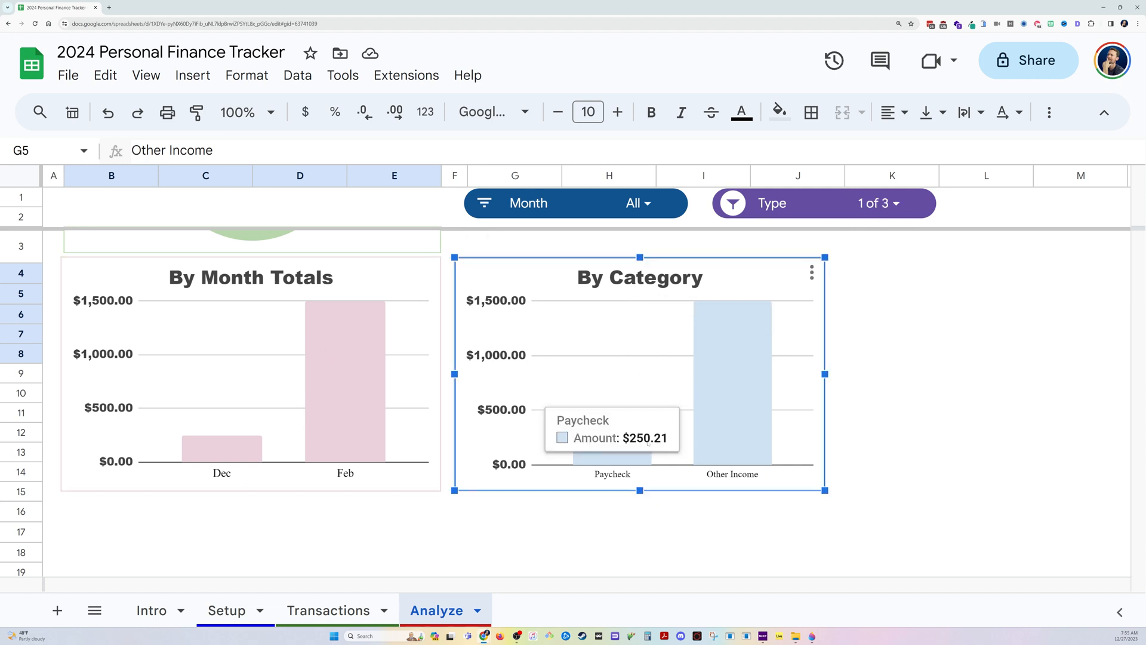
mouse_move(626, 462)
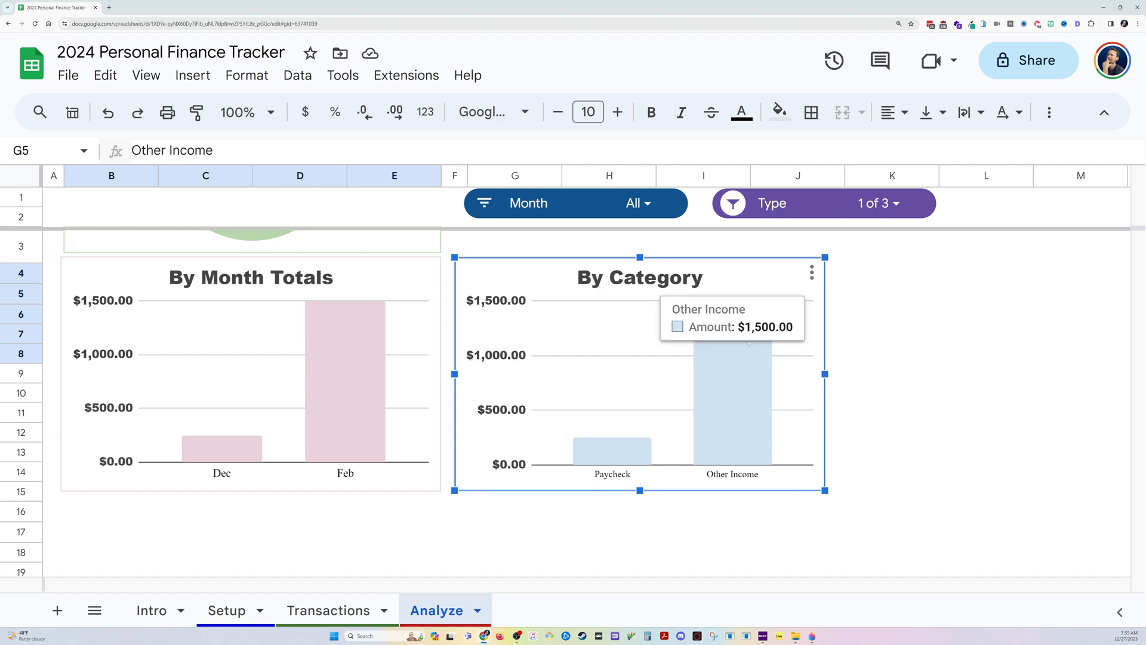
- Switch the Type slicer back from Income to Expense only
click(878, 203)
click(784, 348)
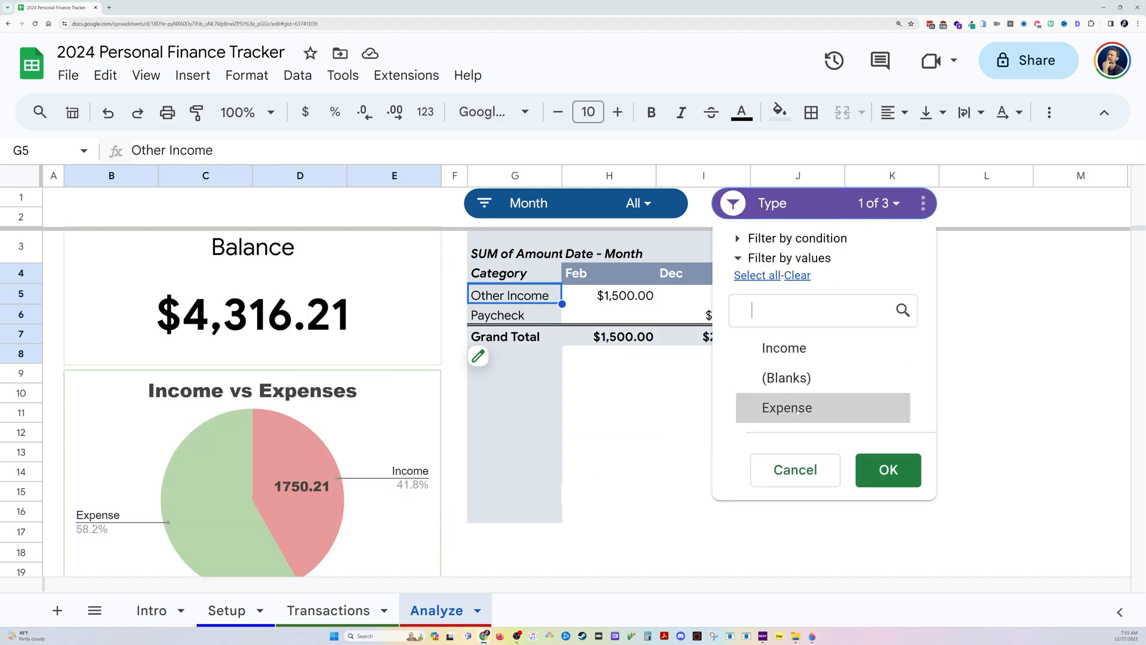
click(786, 408)
click(888, 470)
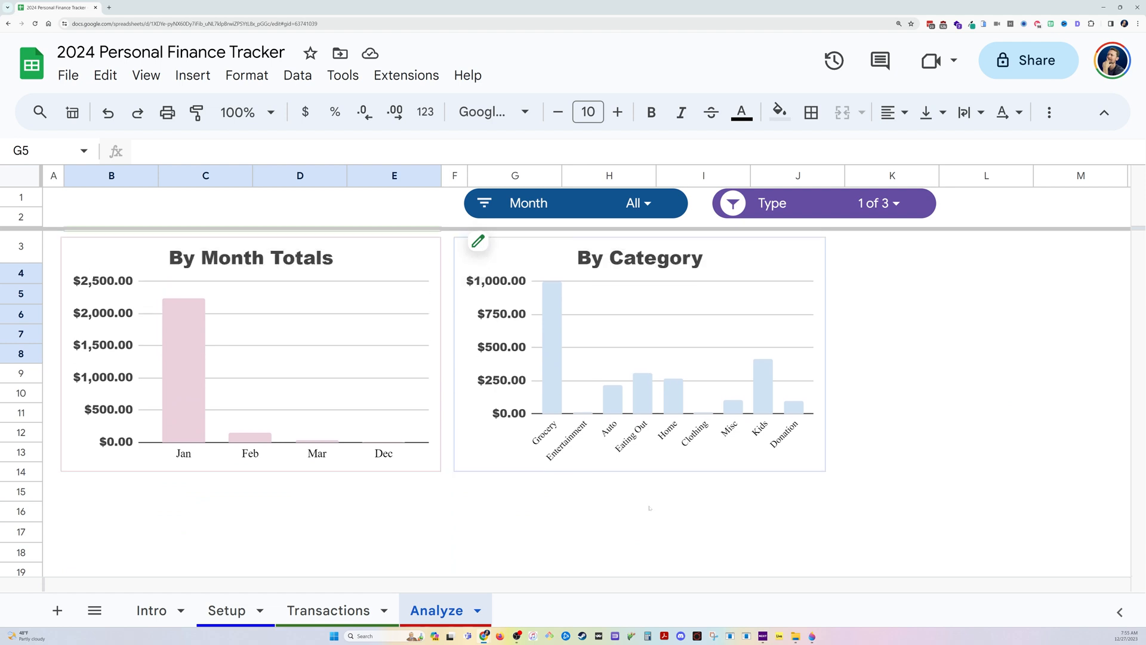